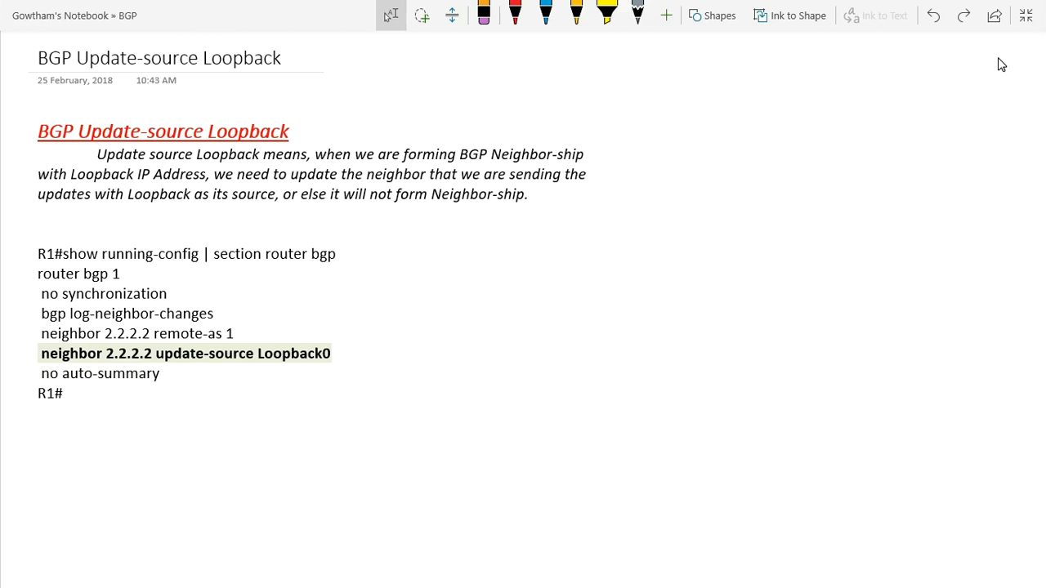
- Draw two crossed-circle routers in red ink beside the BGP Update-source Loopback notes and connect them with a line
click(514, 16)
mouse_move(595, 231)
mouse_down()
mouse_move(643, 278)
mouse_move(585, 239)
mouse_move(635, 318)
mouse_up()
drag(633, 258, 602, 288)
mouse_move(867, 242)
mouse_down()
mouse_move(854, 278)
mouse_move(871, 241)
mouse_move(897, 284)
mouse_move(860, 301)
mouse_up()
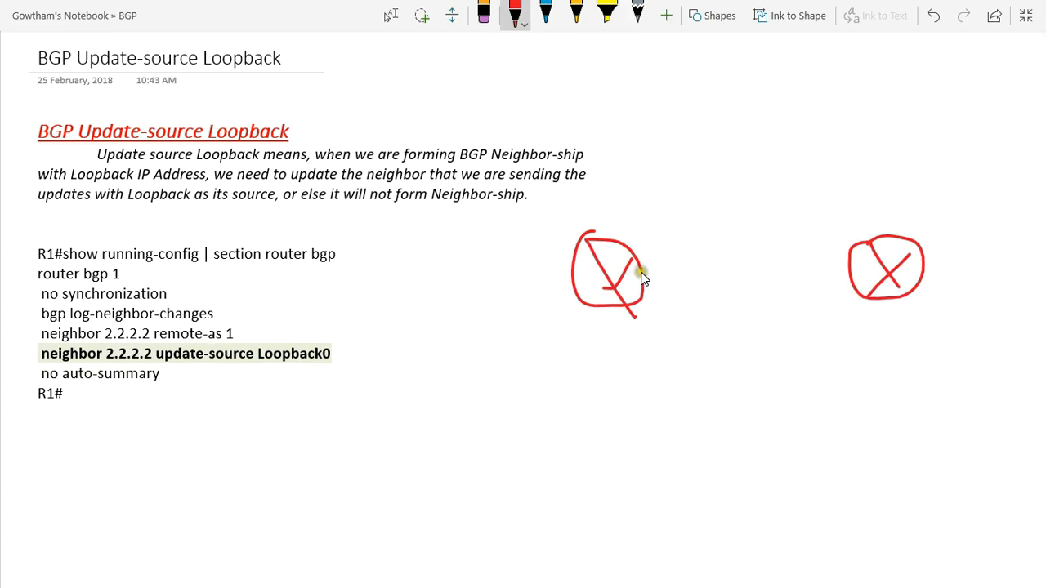
drag(643, 274, 855, 270)
- Handwrite the loopback address 1.1.1.1 in blue ink above the first router
click(546, 16)
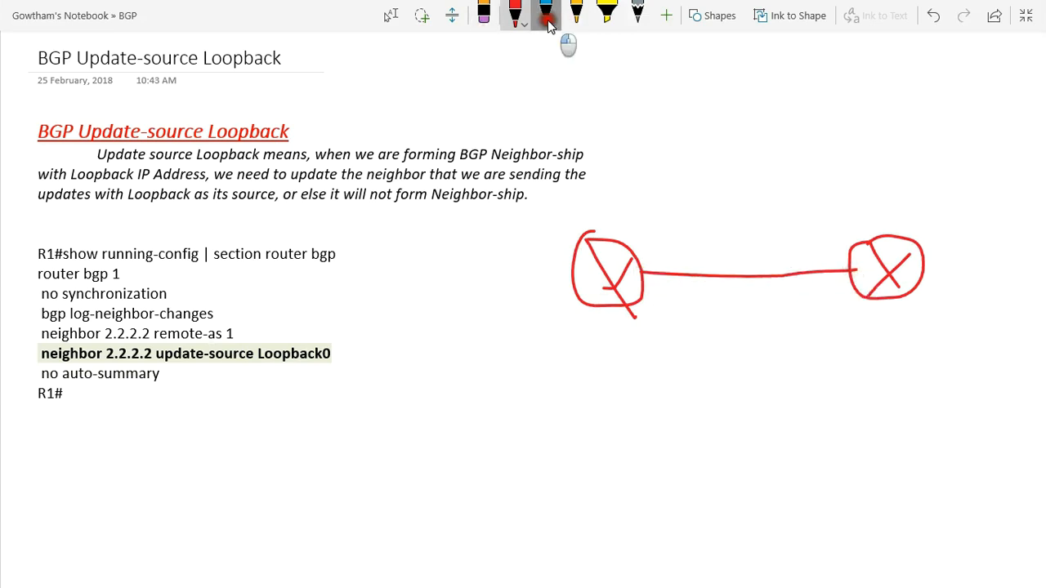
drag(558, 190, 555, 216)
click(566, 205)
drag(589, 181, 578, 211)
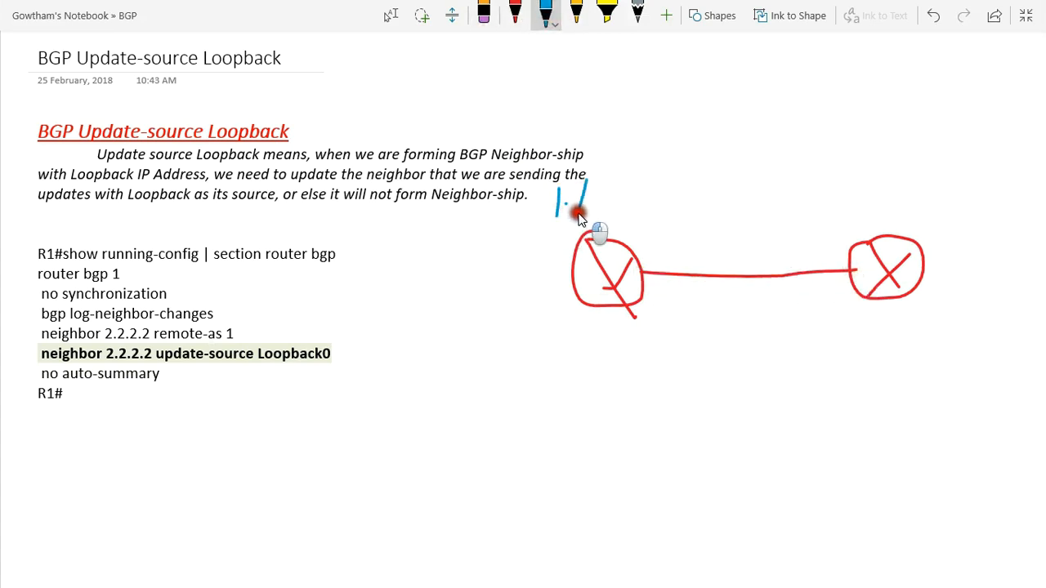
click(589, 204)
mouse_move(612, 173)
mouse_down()
mouse_move(612, 214)
mouse_move(633, 222)
mouse_up()
click(626, 194)
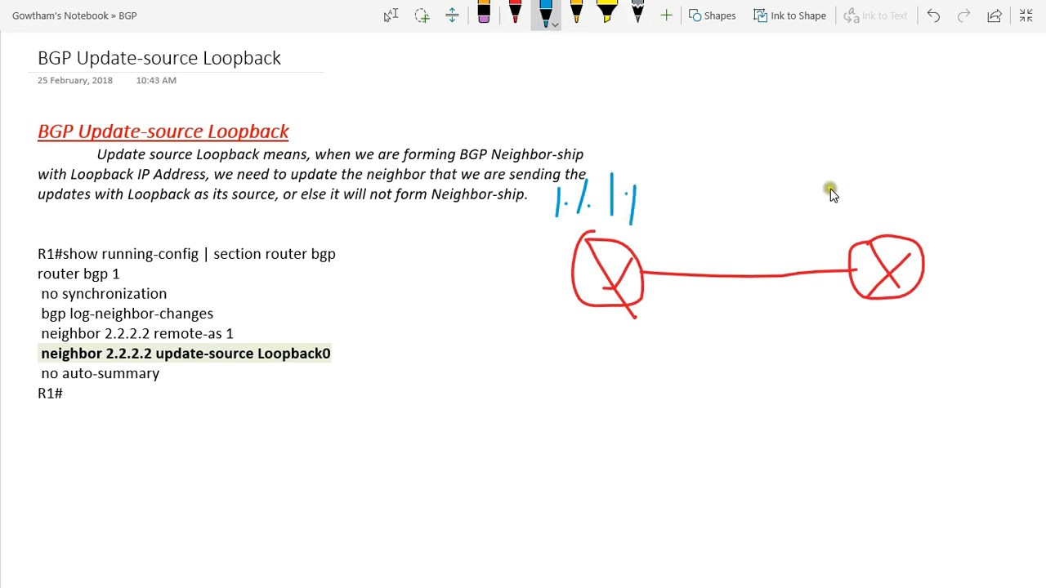
- Handwrite the loopback address 2.2.2.2 in blue ink above the second router
mouse_move(830, 189)
mouse_down()
mouse_move(859, 219)
mouse_move(975, 211)
mouse_up()
click(863, 215)
click(901, 198)
click(938, 196)
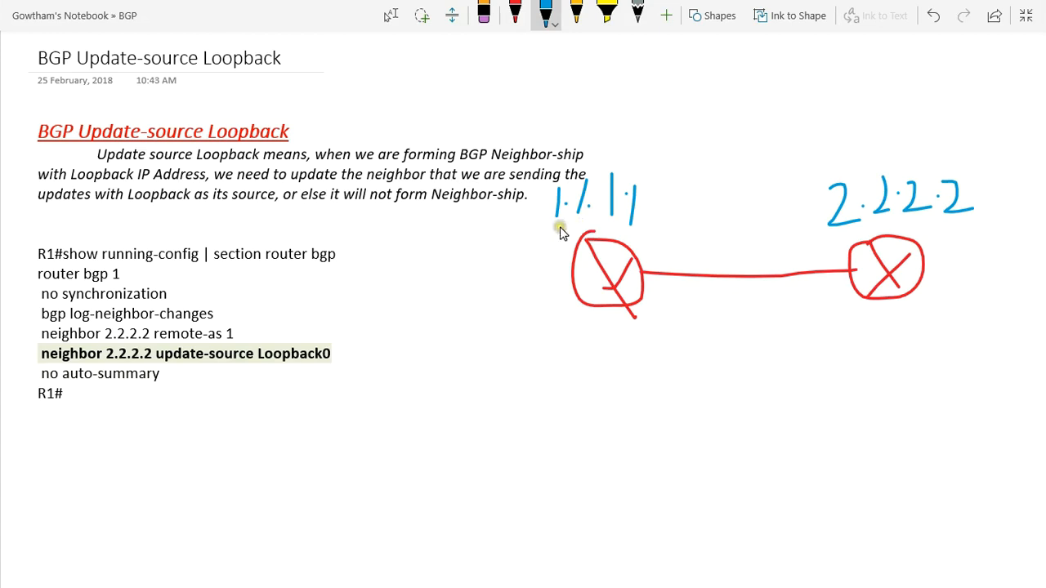
- Mark the first router's link interface in yellow ink and label both loopback addresses L0
click(576, 12)
drag(637, 271, 645, 265)
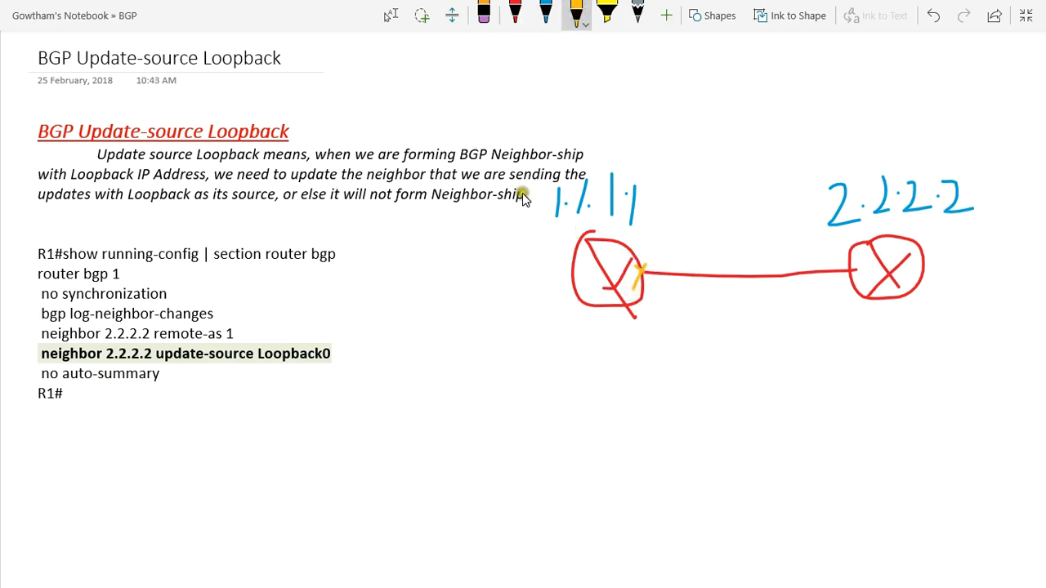
mouse_move(502, 211)
mouse_down()
mouse_move(518, 238)
mouse_move(509, 226)
mouse_up()
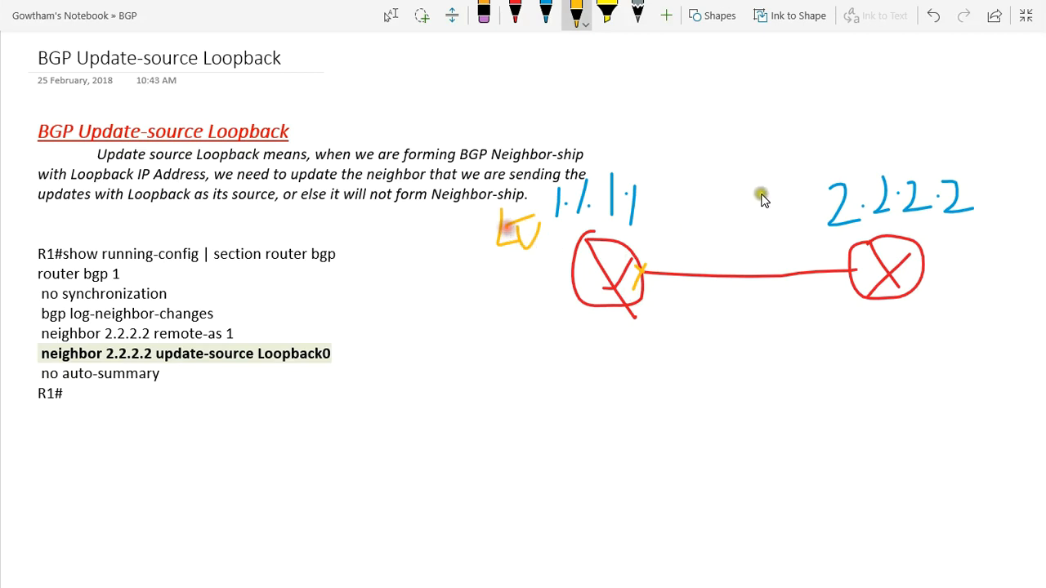
drag(780, 195, 787, 230)
drag(816, 198, 819, 219)
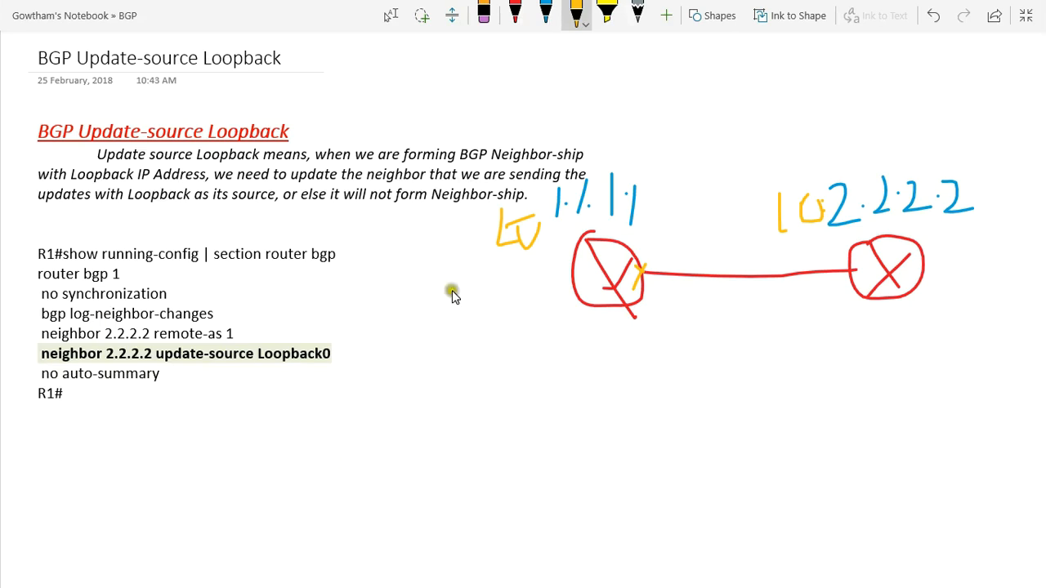
- Undo all the ink strokes of the router sketch on the Update-source Loopback page
key(ctrl+z)
key(ctrl+z)
key(ctrl+z)
key(ctrl+z)
key(ctrl+z)
key(ctrl+z)
key(ctrl+z)
key(ctrl+z)
key(ctrl+z)
key(ctrl+z)
key(ctrl+z)
key(ctrl+z)
key(ctrl+z)
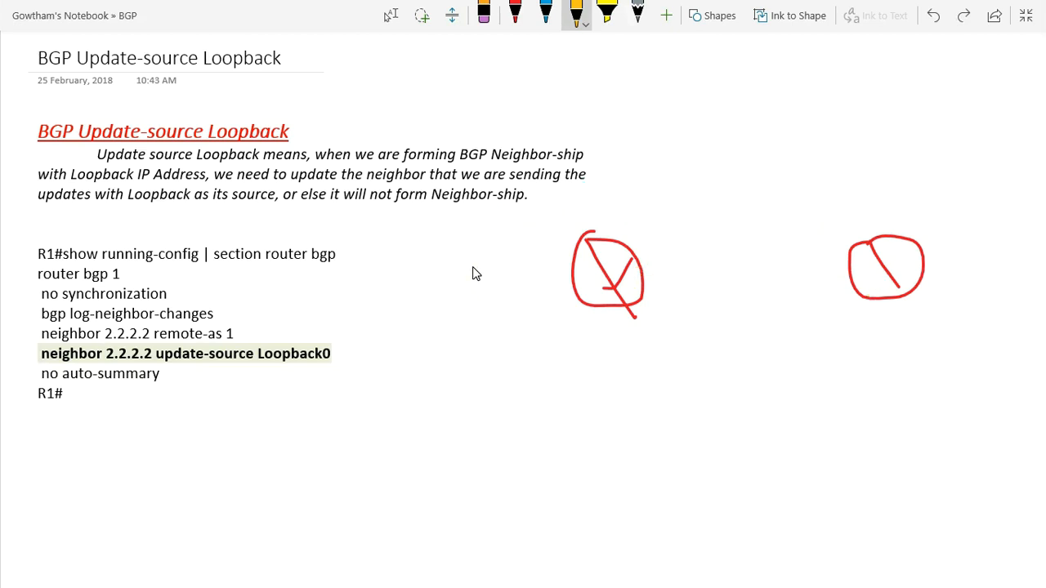
key(ctrl+z)
key(ctrl+z)
key(ctrl+z)
key(ctrl+z)
key(ctrl+z)
key(ctrl+z)
click(844, 228)
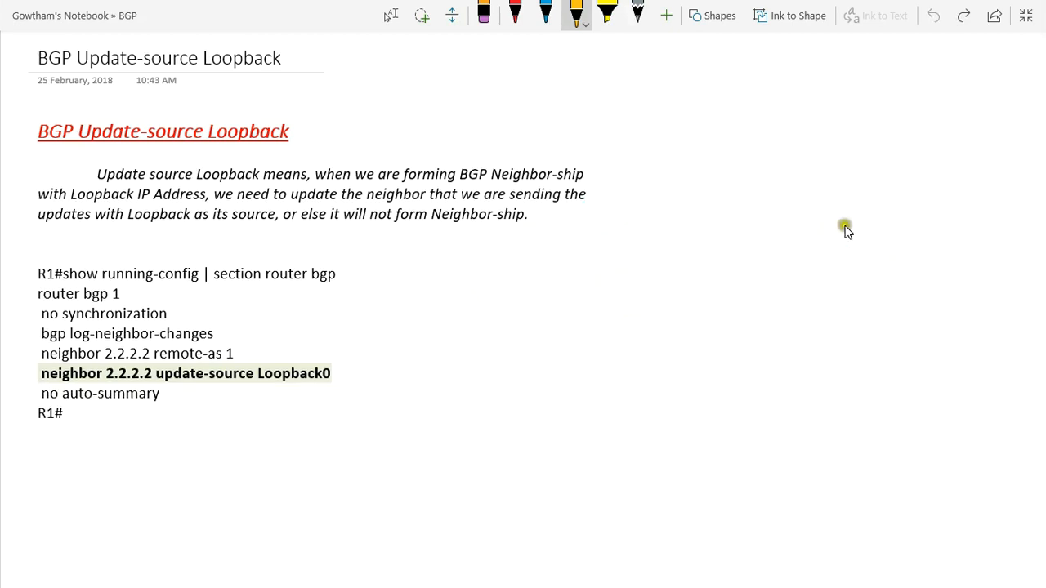
- Leave the full-page view and read through the BGP Next-Hop Self notes page
click(1026, 15)
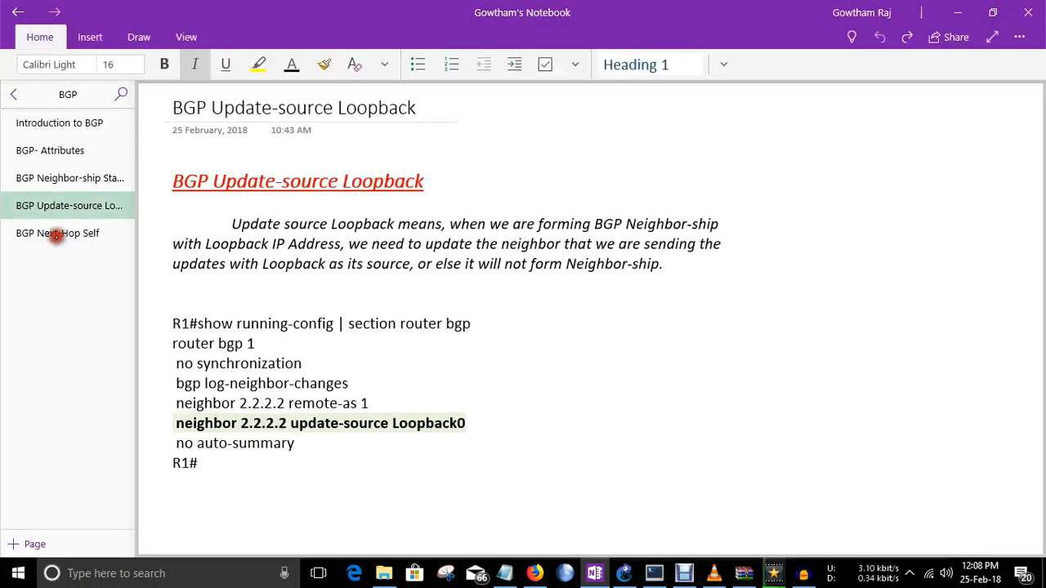
click(55, 236)
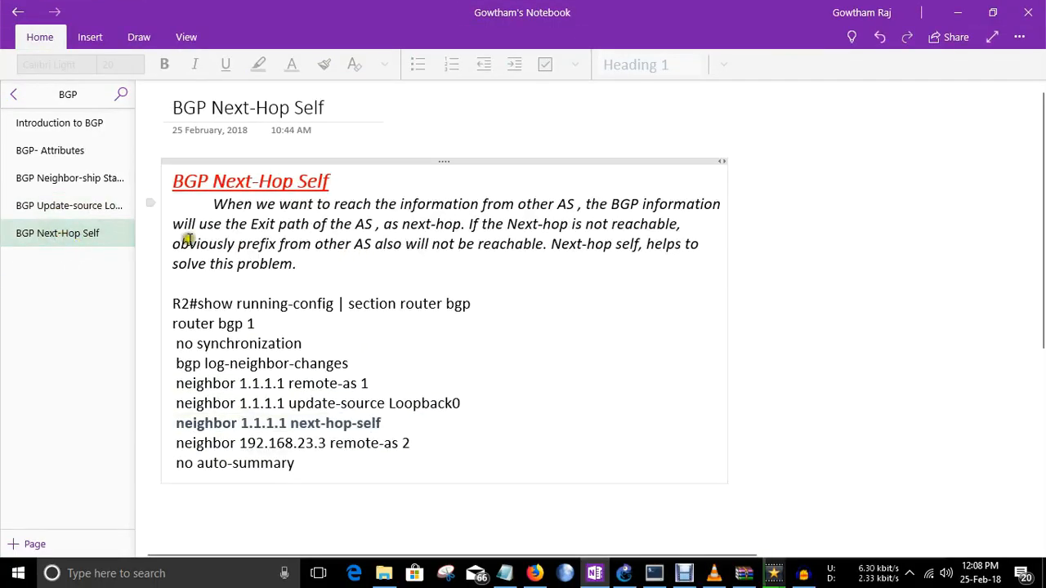
click(992, 37)
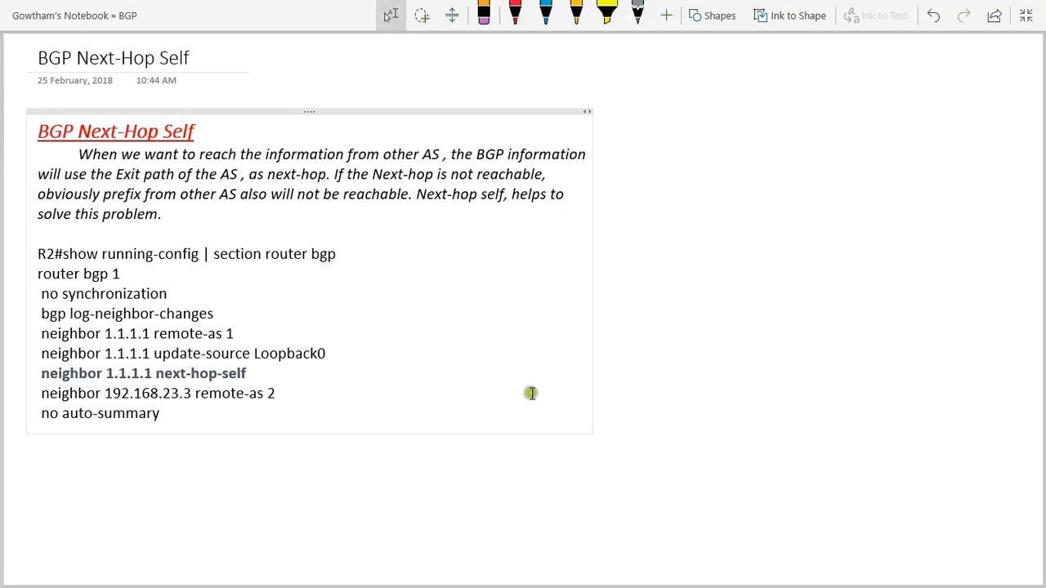
click(1026, 15)
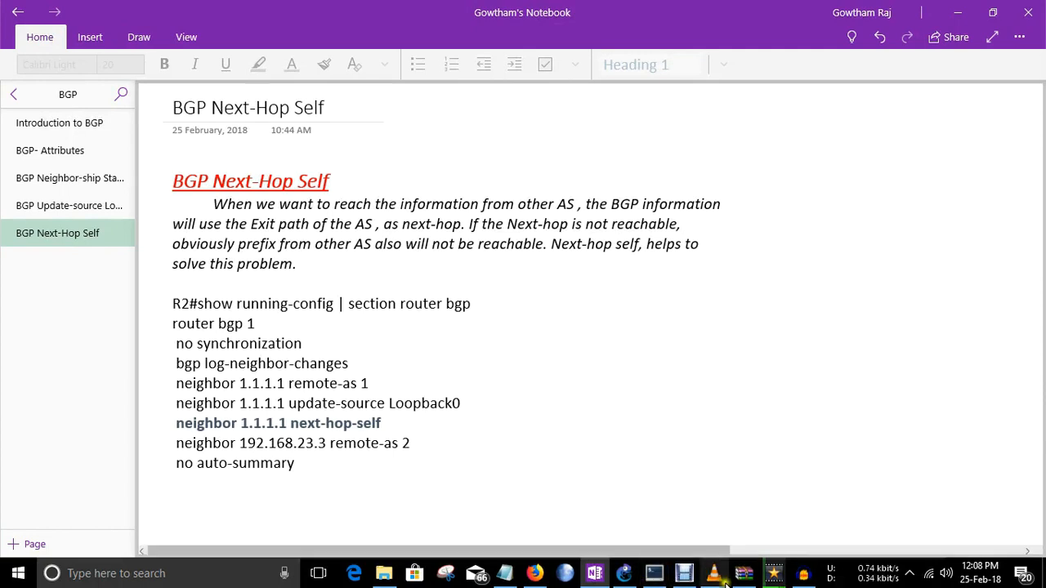
- Switch to GNS3 and examine the topology of R1 and R2 in AS 1 and R3 in AS 2
click(624, 573)
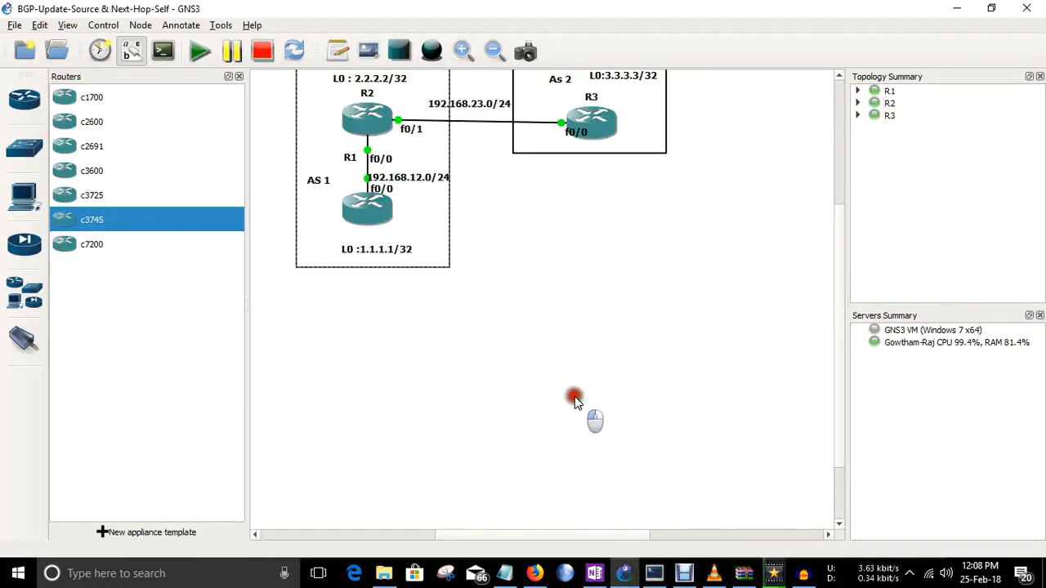
scroll(574, 398, up, 3)
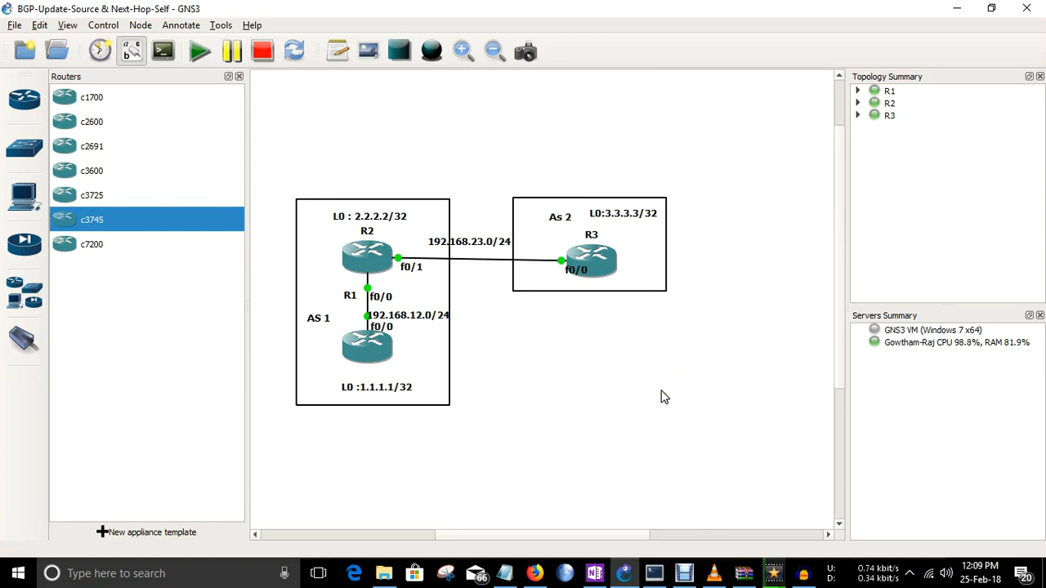
click(626, 350)
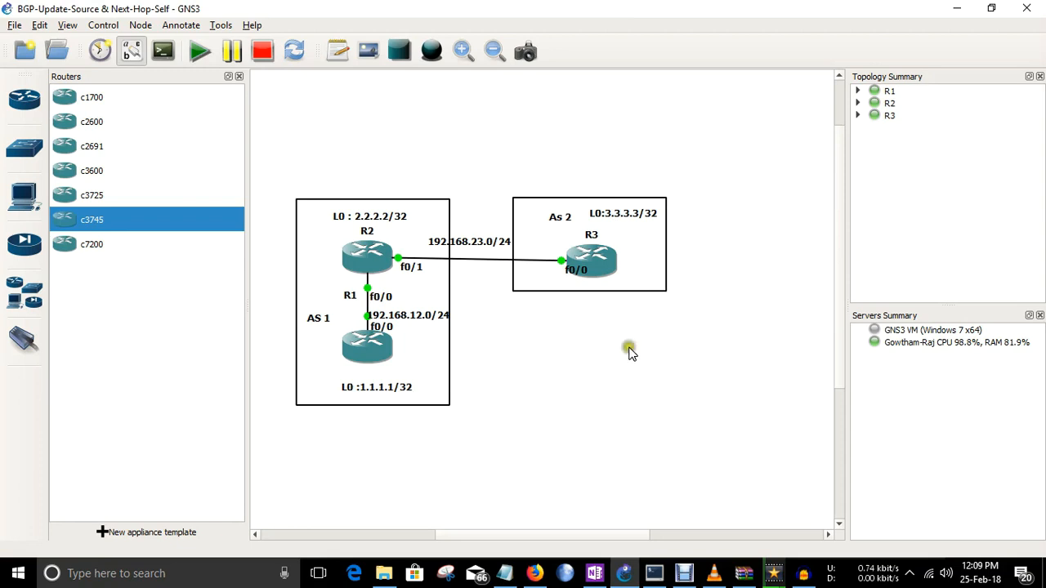
click(429, 256)
click(409, 198)
click(512, 299)
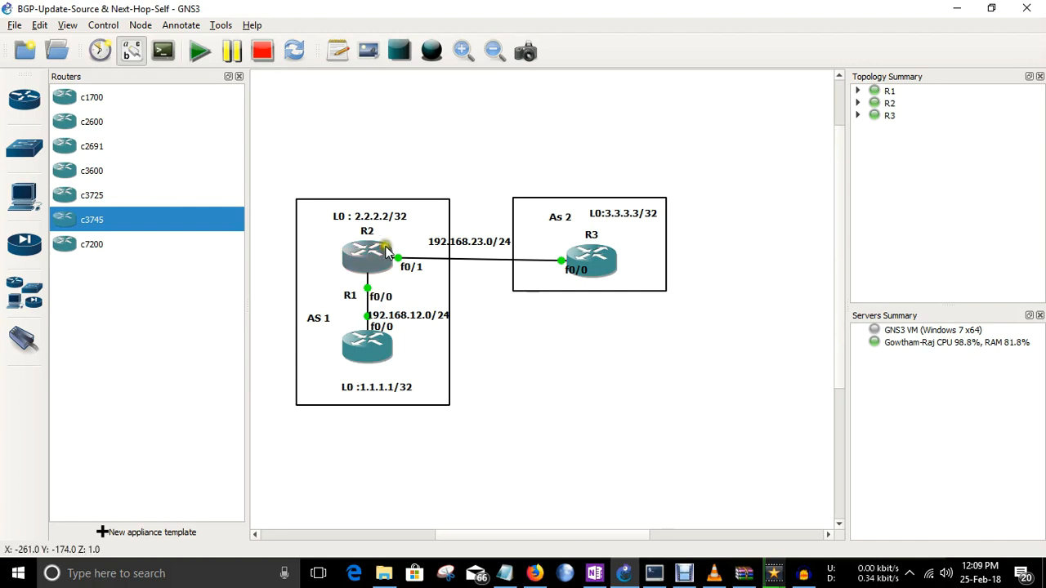
click(393, 431)
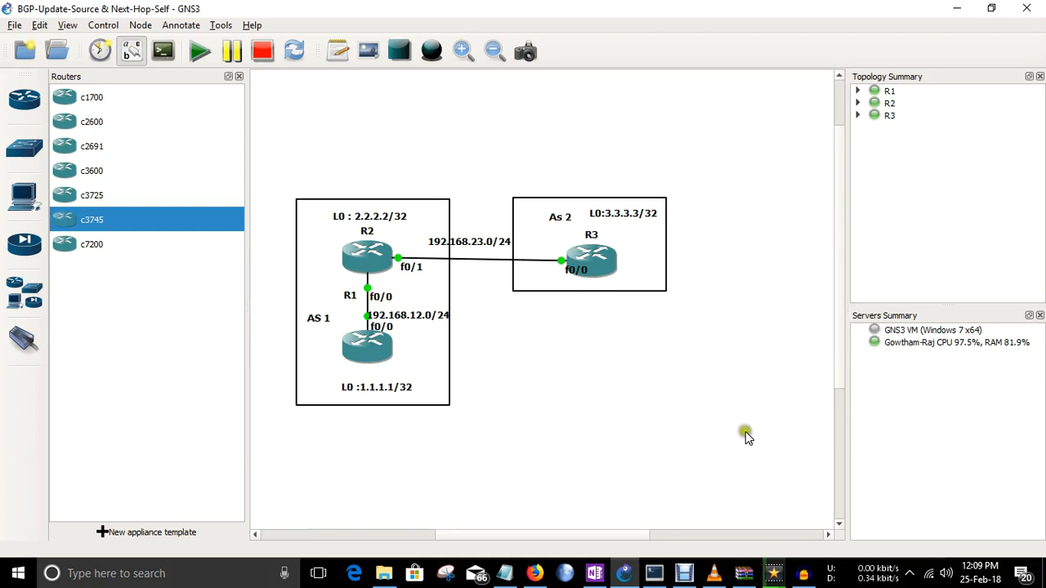
- Switch to the ZOC terminal with R1's console below the topology and push the old output away with blank prompt lines
drag(837, 289, 840, 350)
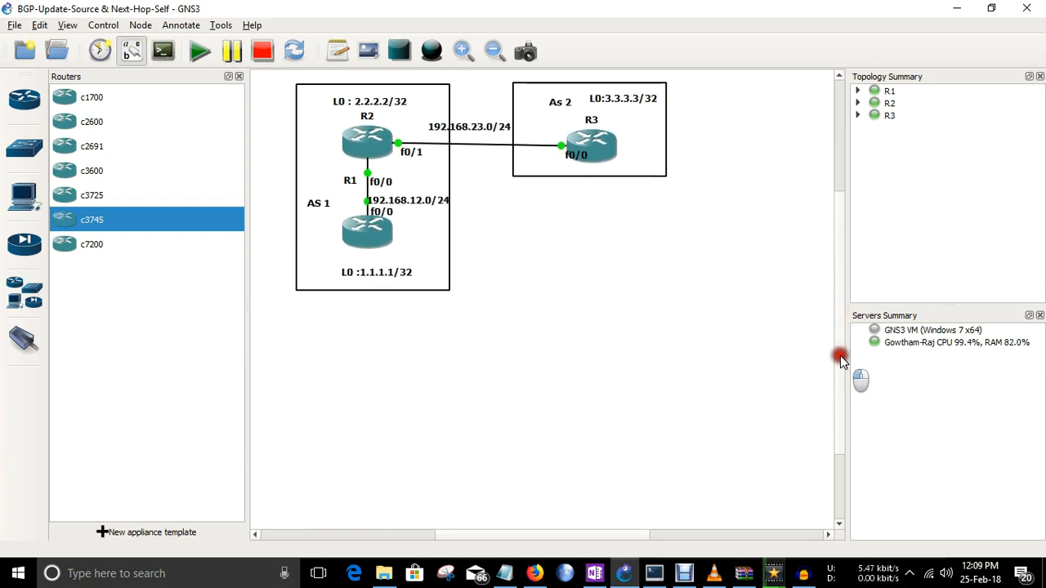
click(657, 574)
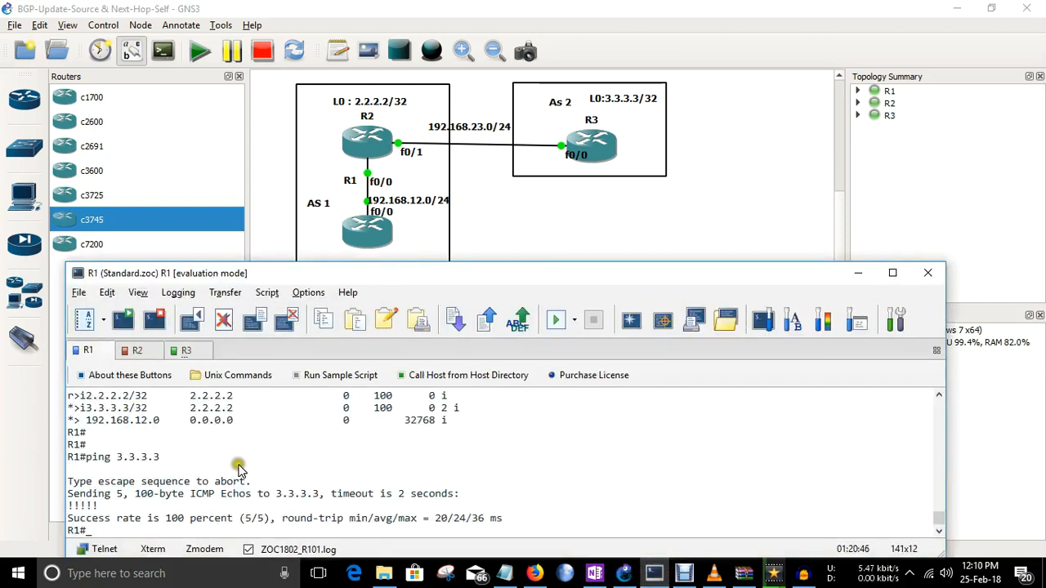
key(Return)
key(Return)
key(Return)
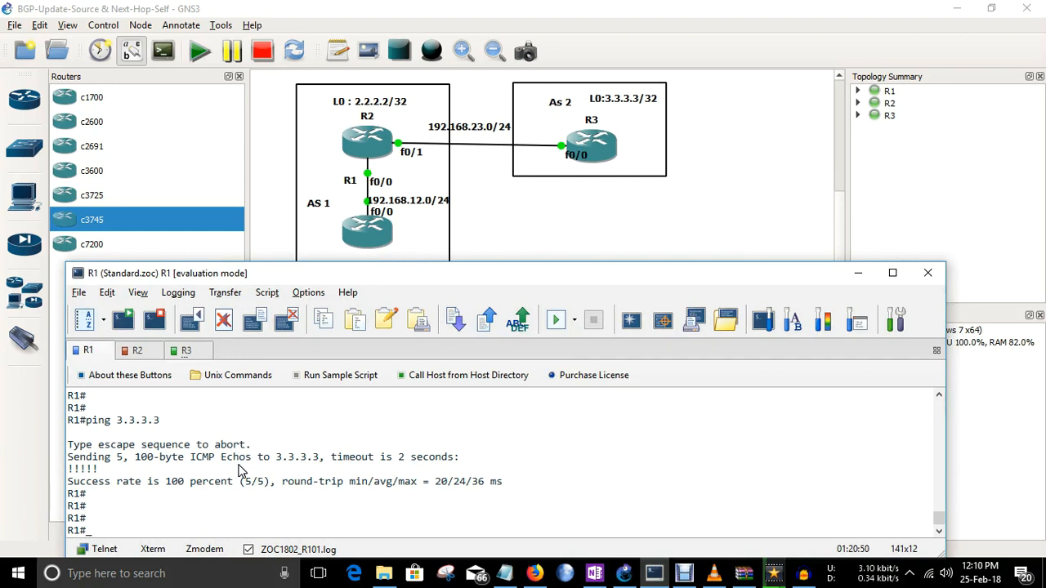
key(Return)
key(Return)
key(Return)
key(Return)
key(Return)
key(Return)
key(Return)
key(Return)
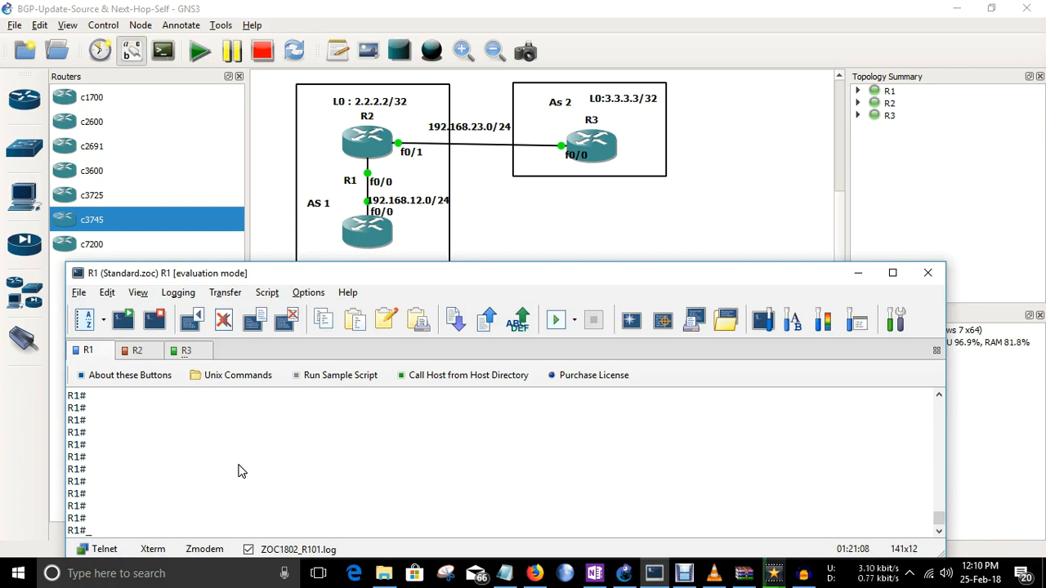
- Enter global configuration mode on R1 and remove its BGP process with "no router bgp 1"
text(conf t)
key(Return)
key(Return)
text(no )
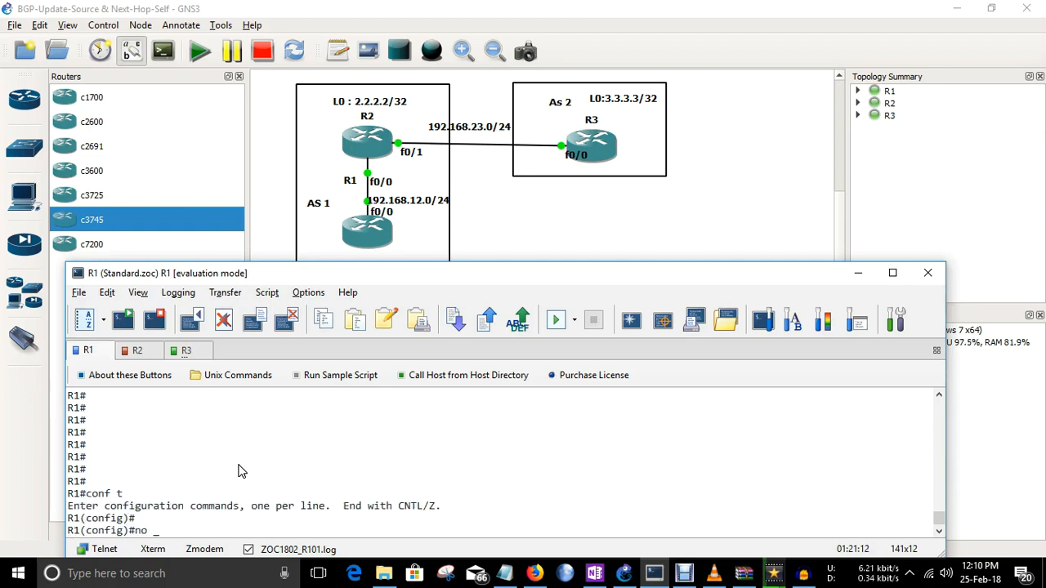
text(router bgp 1)
key(Return)
- Remove the BGP process on R2 with "no router bgp 1" and switch to R3's console
key(ctrl+Tab)
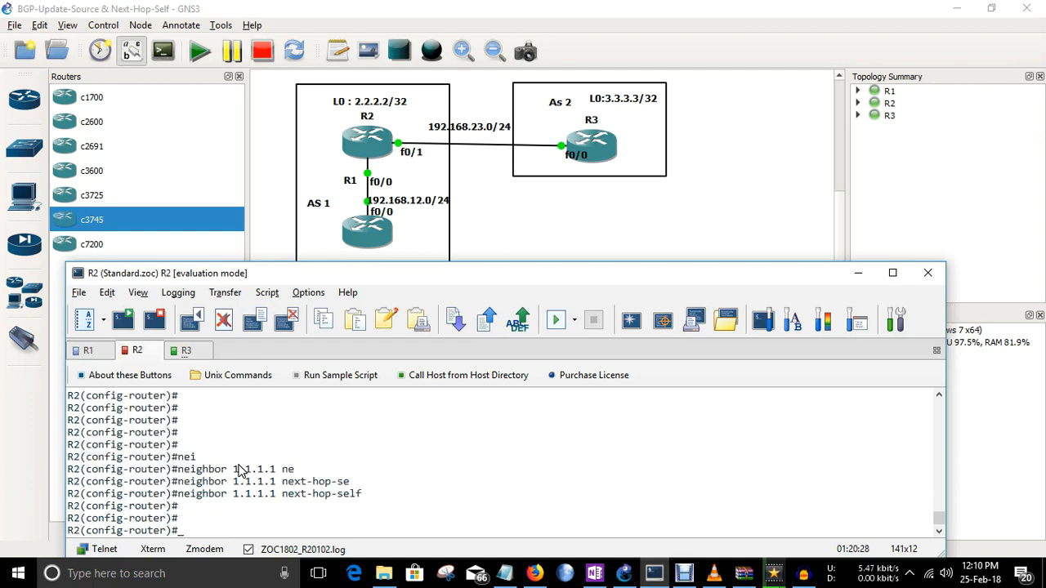
key(Return)
text(no ro)
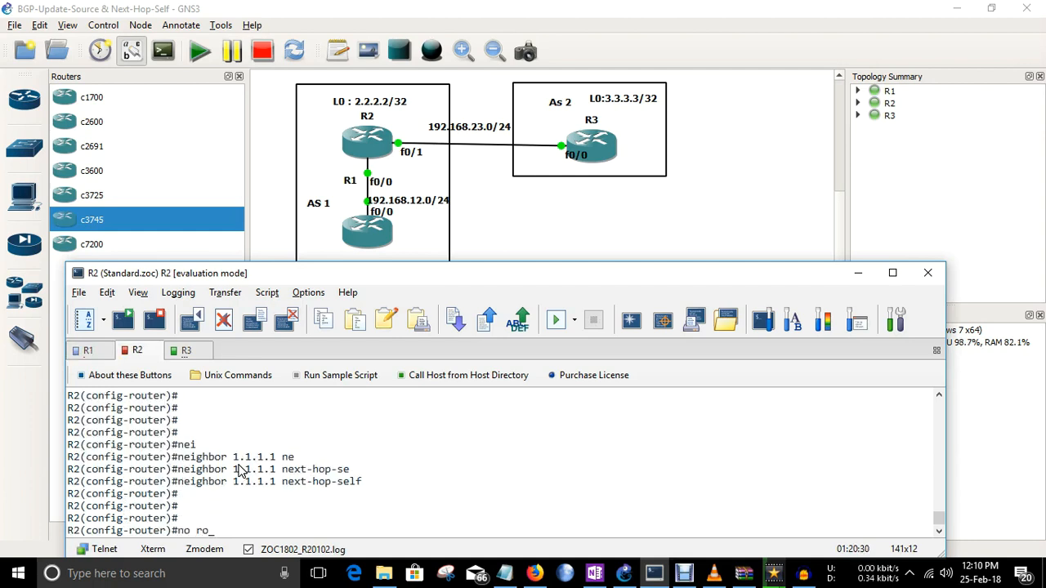
text(uter bgp 1)
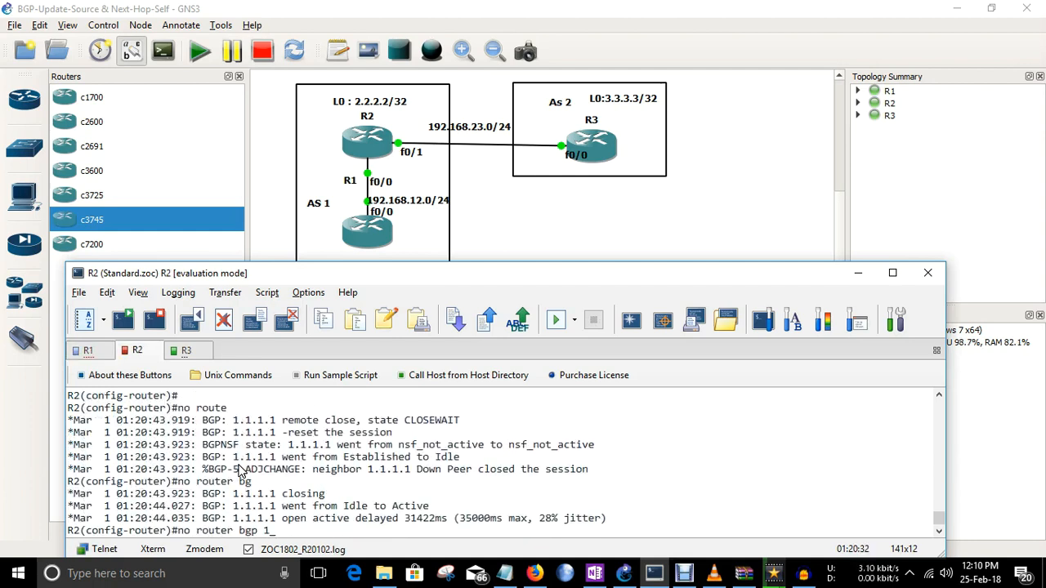
key(Return)
key(ctrl+Tab)
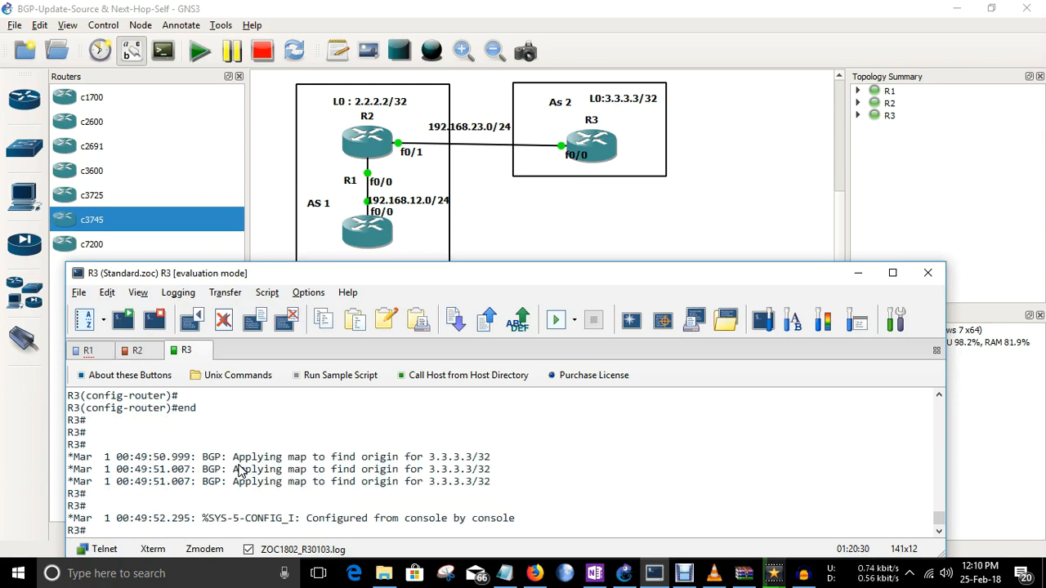
text(no router bgp)
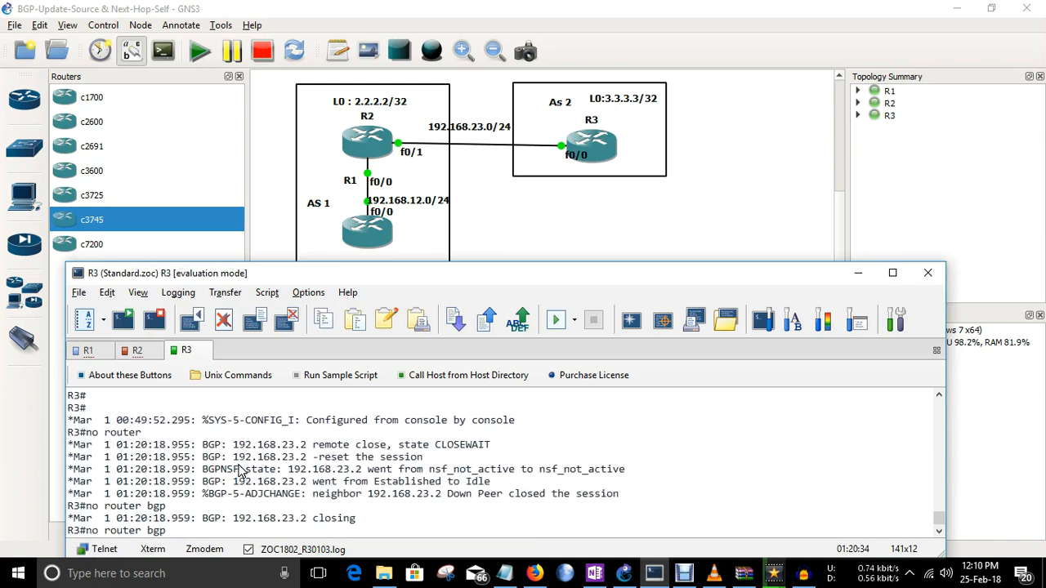
key(BackSpace)
key(BackSpace)
key(BackSpace)
key(BackSpace)
key(BackSpace)
key(BackSpace)
key(BackSpace)
key(BackSpace)
key(BackSpace)
key(BackSpace)
key(BackSpace)
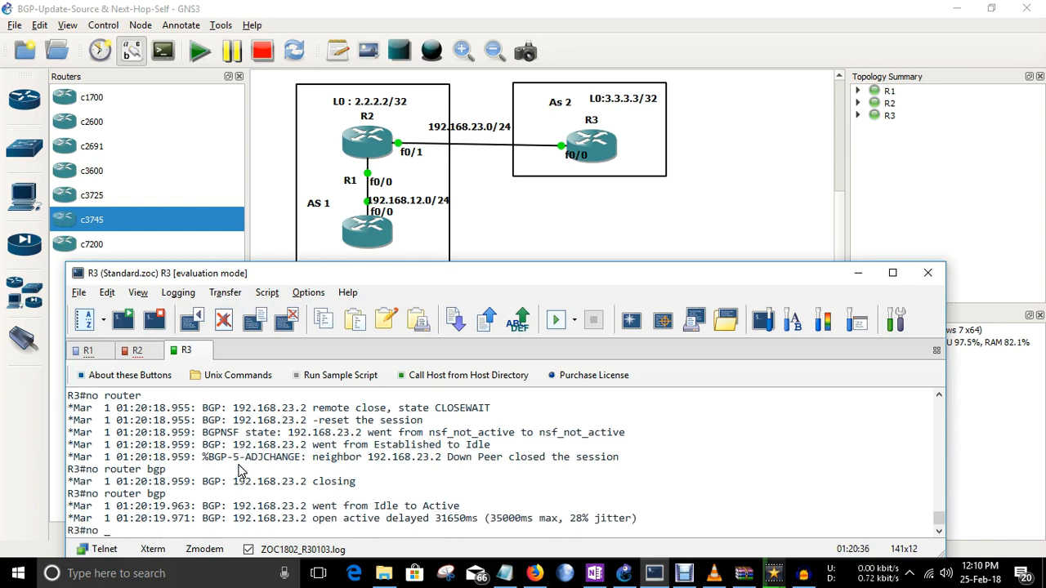
- Enter global configuration mode on R3 and remove its BGP process with "no router bgp 2"
text(conf t)
key(Return)
key(Return)
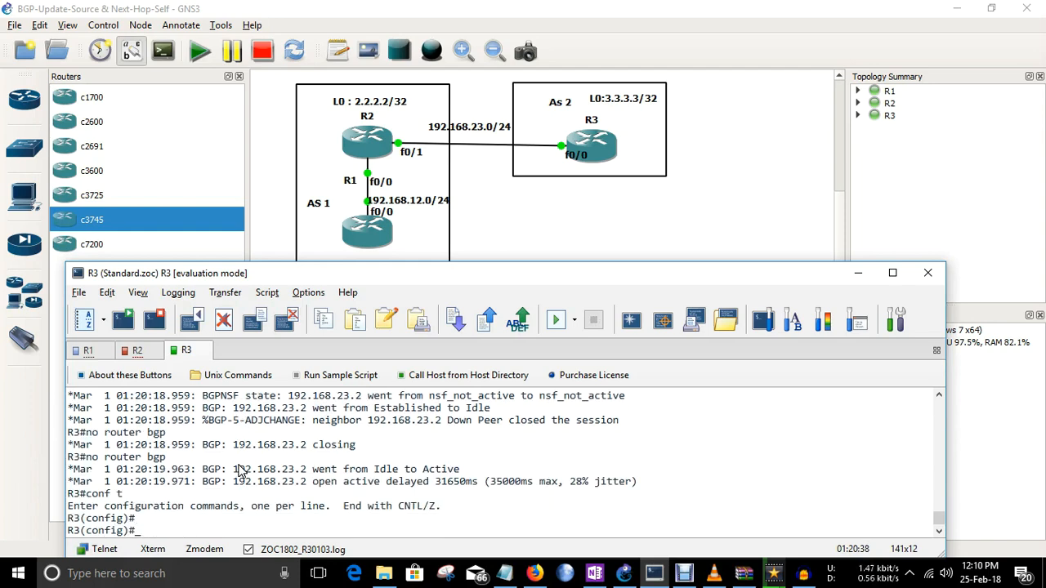
text(no rou)
key(Tab)
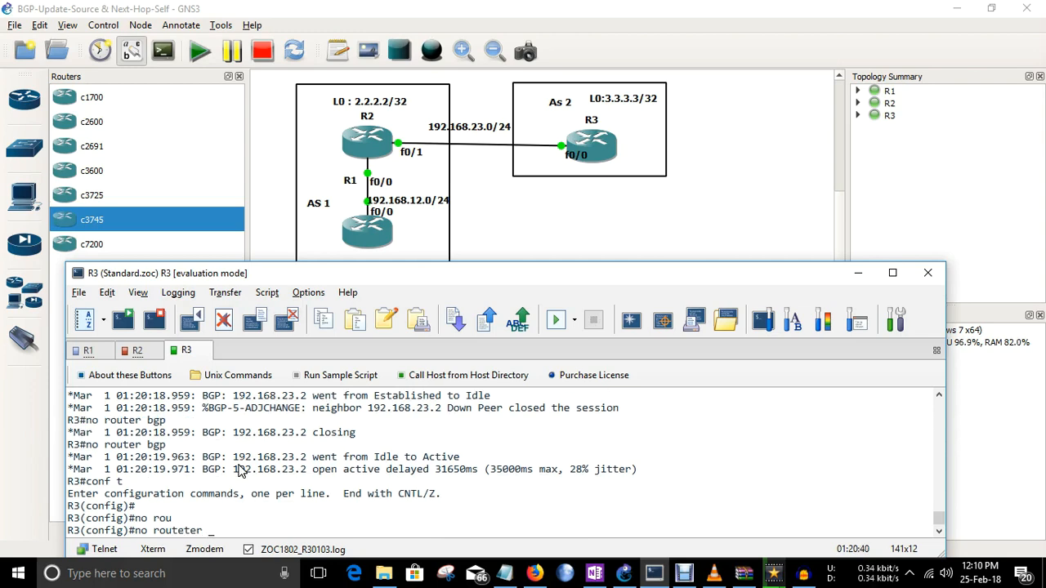
text(ter bg)
key(Tab)
text(2)
key(Return)
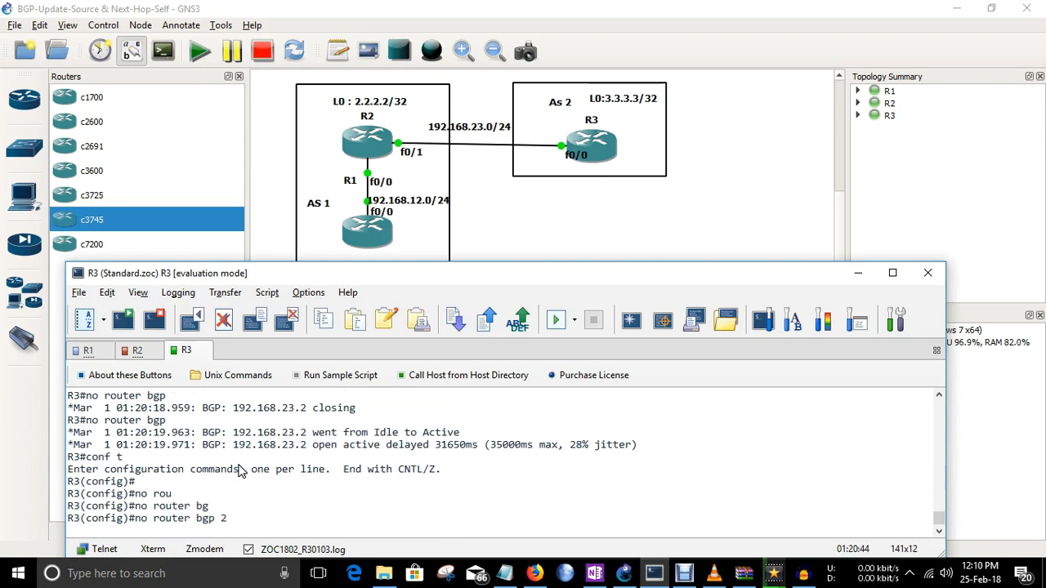
- Return to R1's console and bring up a fresh configuration prompt
click(87, 352)
key(Return)
key(Return)
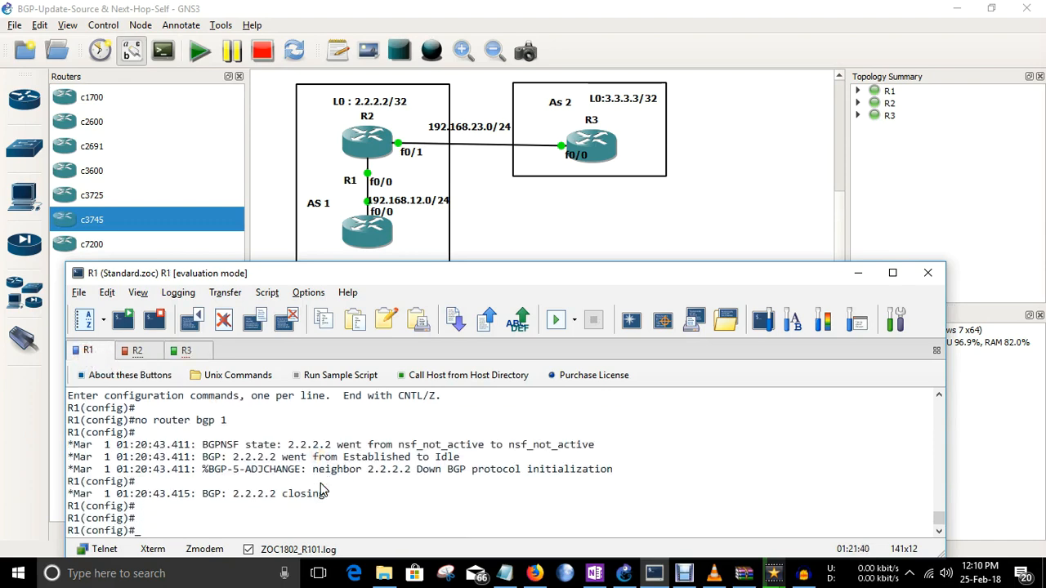
key(Return)
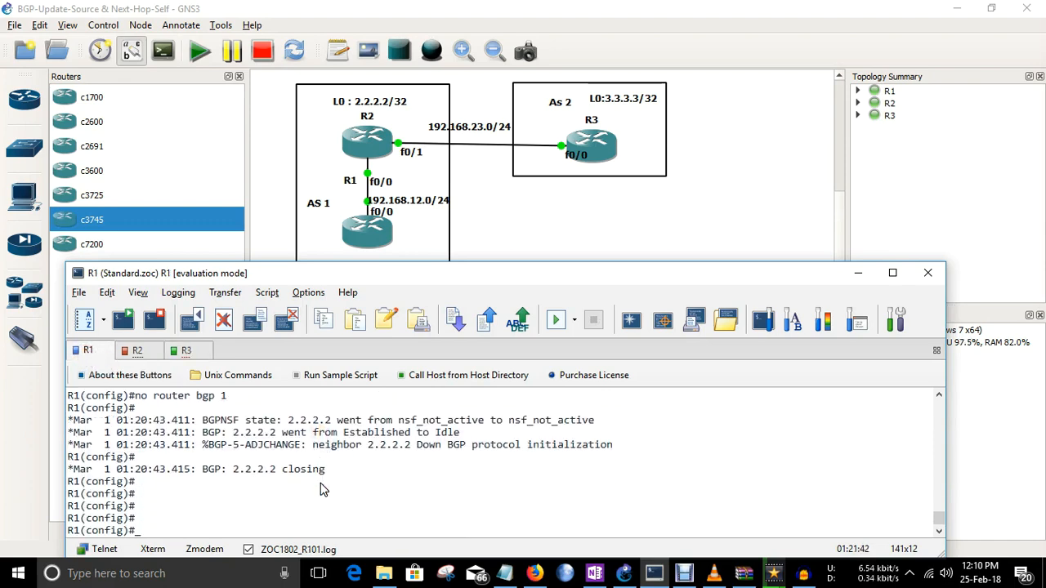
- Leave configuration mode on R1 and return to its privileged EXEC prompt
key(ctrl+z)
key(Return)
key(Return)
key(Return)
key(Return)
key(Return)
key(Return)
key(Return)
key(Return)
key(Return)
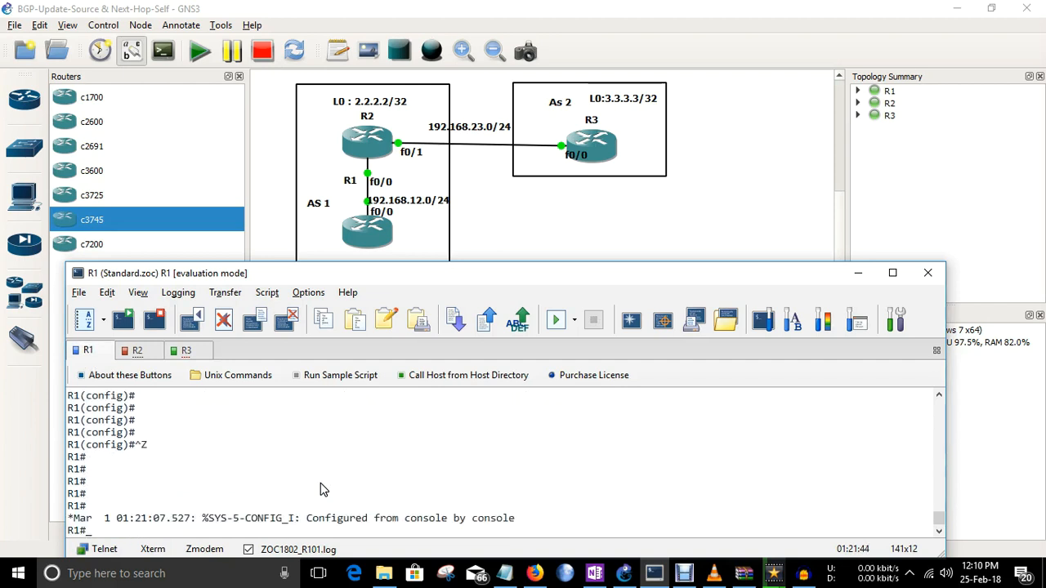
key(Return)
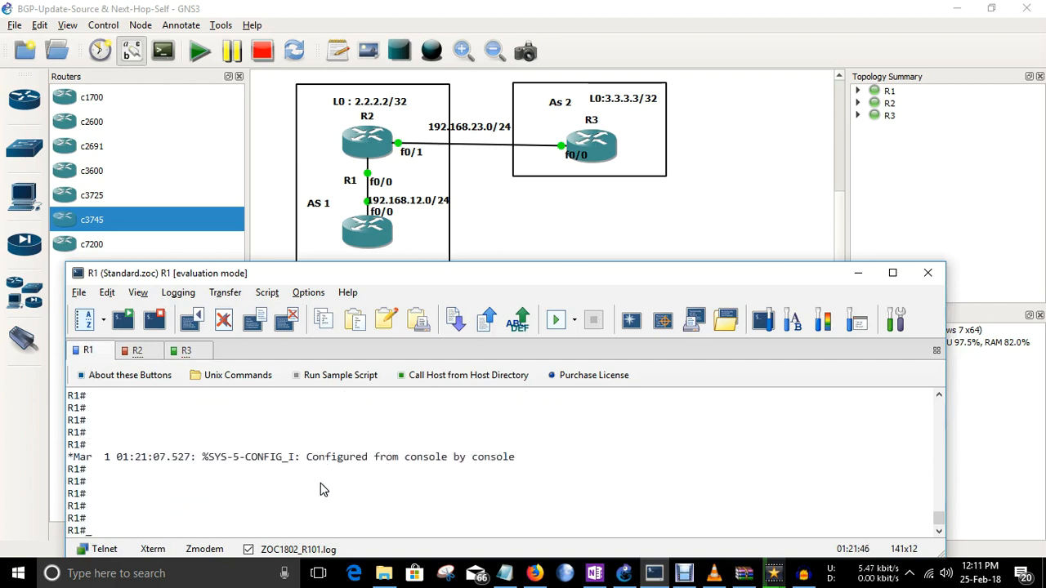
- List R1's interfaces and IP addresses with "show ip int brief"
text(sh)
key(Tab)
text(ip int br)
key(Tab)
key(Return)
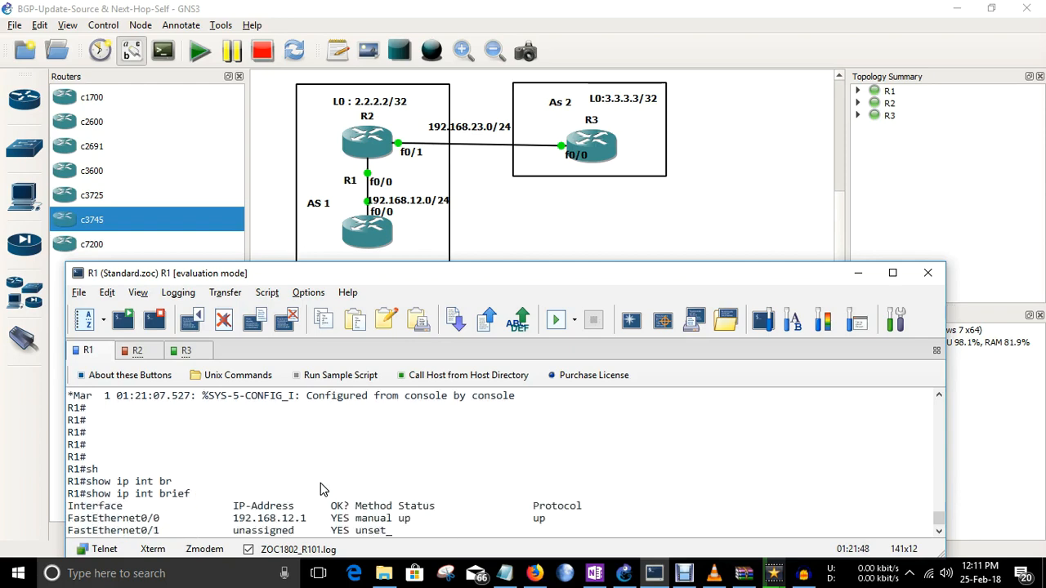
key(Return)
key(Return)
key(Return)
- Switch to R2's console and leave configuration mode with "end"
key(ctrl+Tab)
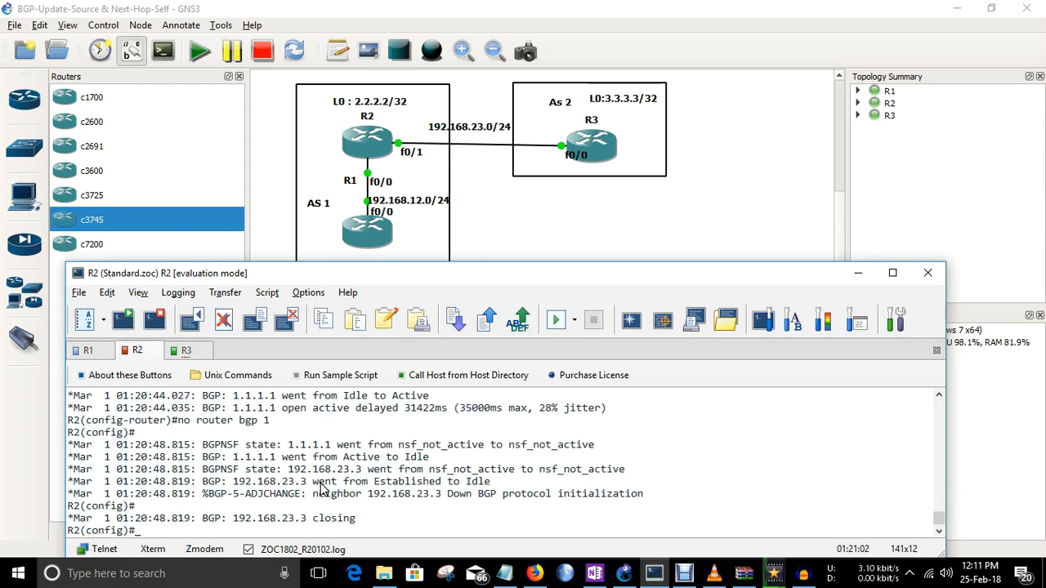
key(Return)
key(Return)
text(end)
key(Return)
key(Return)
- List R2's interfaces and IP addresses with "show ip int brief"
text(sh)
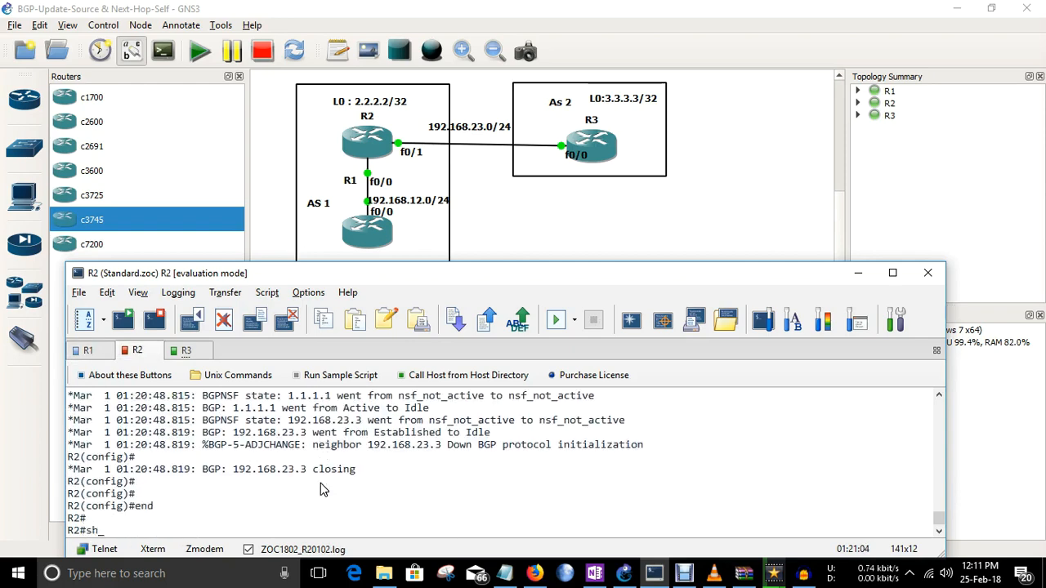
key(Tab)
text(ip in tb)
key(BackSpace)
key(BackSpace)
key(BackSpace)
key(BackSpace)
key(BackSpace)
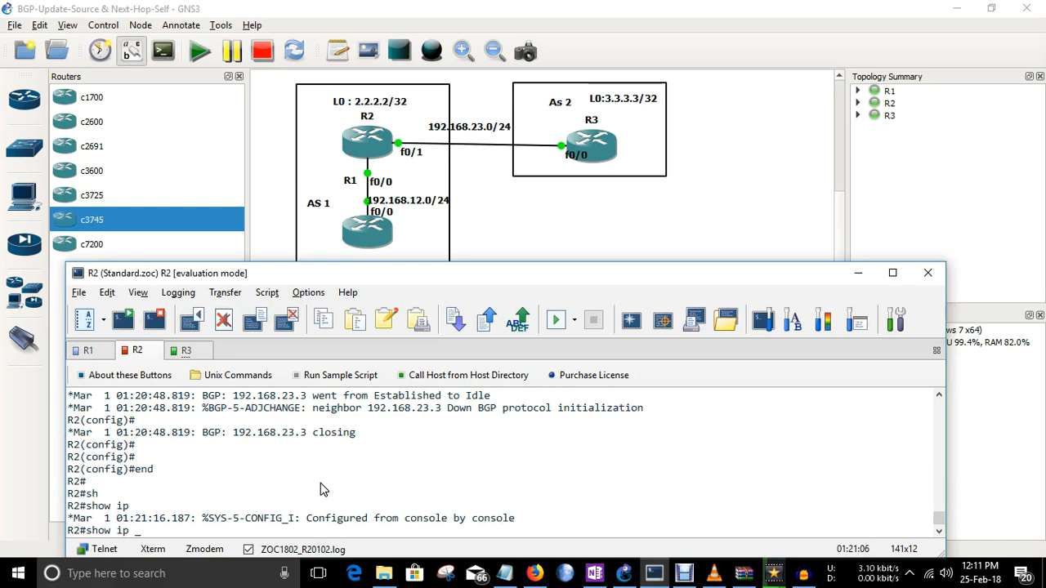
text(inyt)
key(BackSpace)
key(BackSpace)
key(BackSpace)
text(t br)
key(Tab)
key(Return)
key(Return)
key(Return)
key(Return)
key(Return)
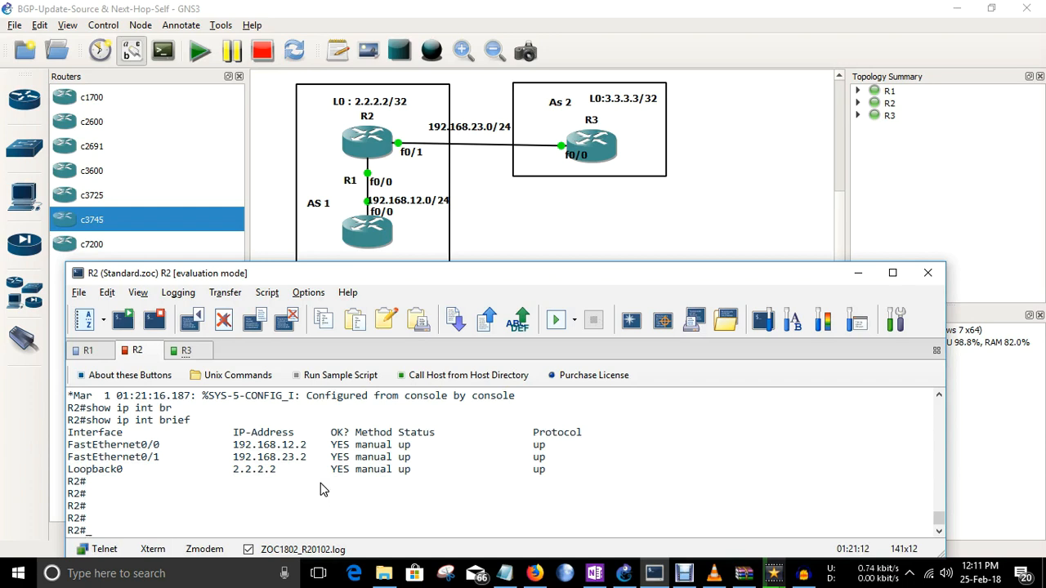
- Leave configuration mode on R3 with "end" and list its interfaces with "show ip int br"
key(ctrl+Tab)
text(end)
key(Return)
text(show ip int br)
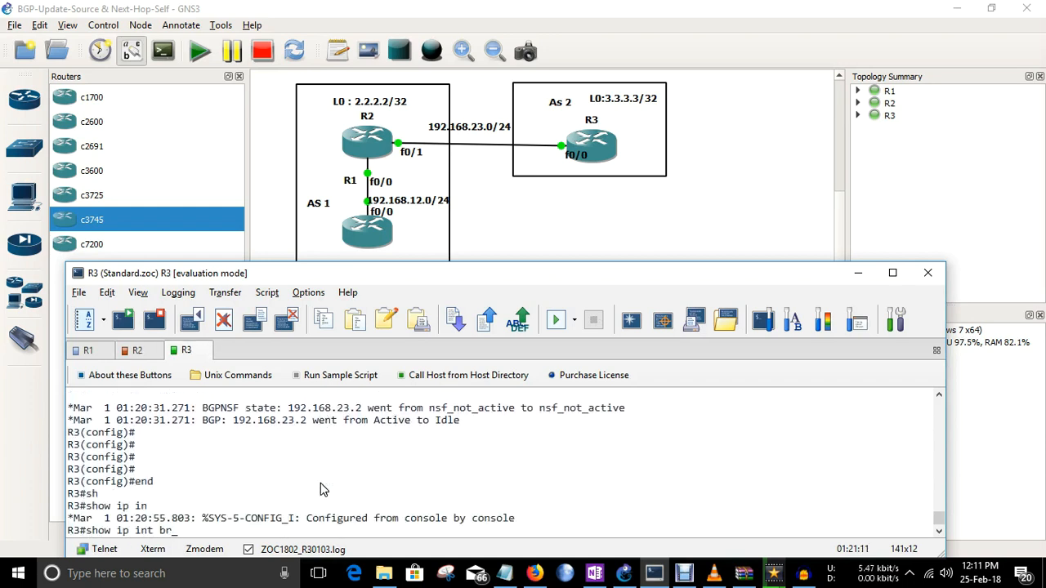
key(Return)
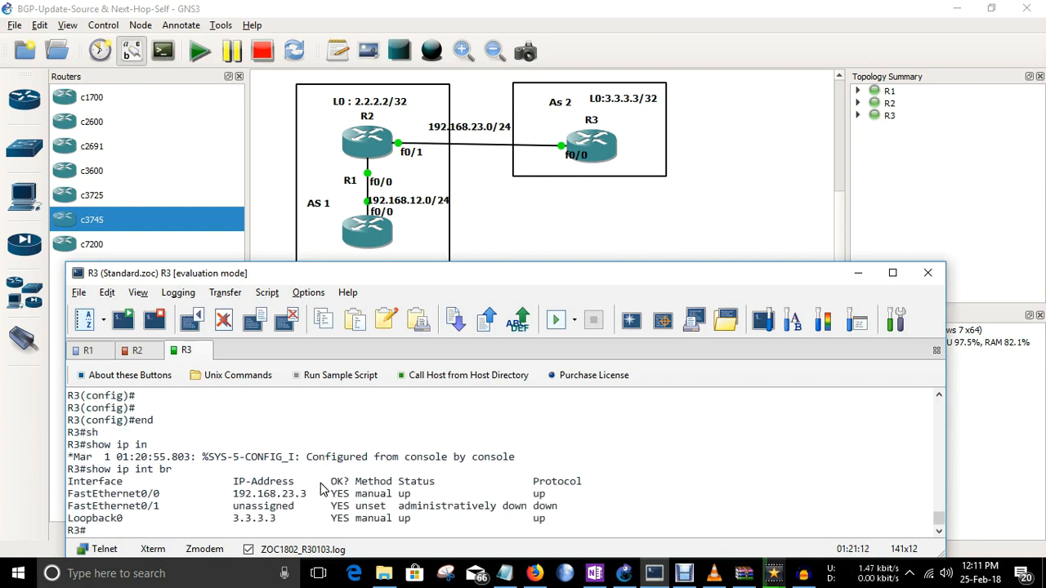
key(Return)
key(Return)
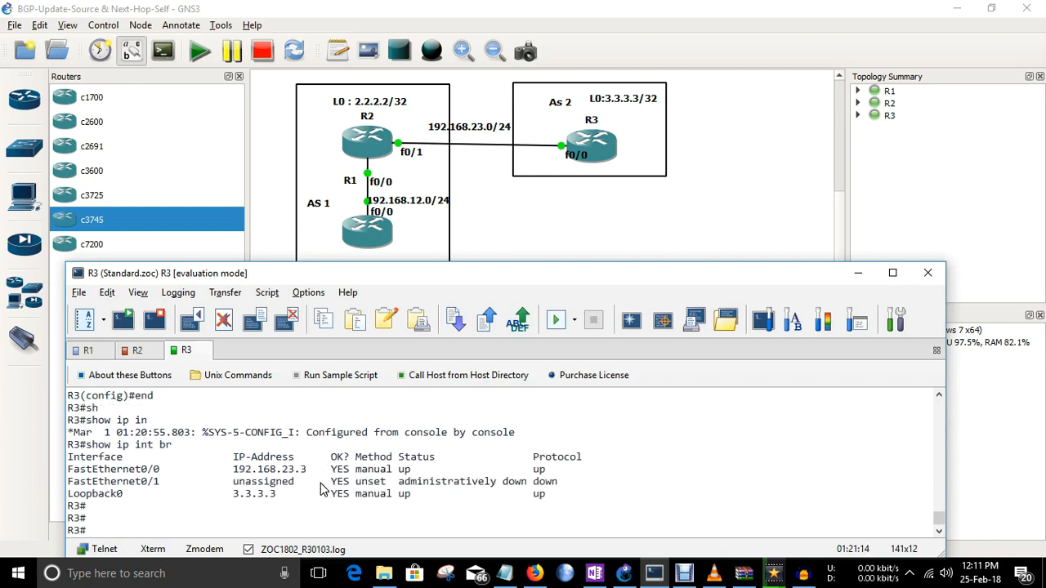
key(Return)
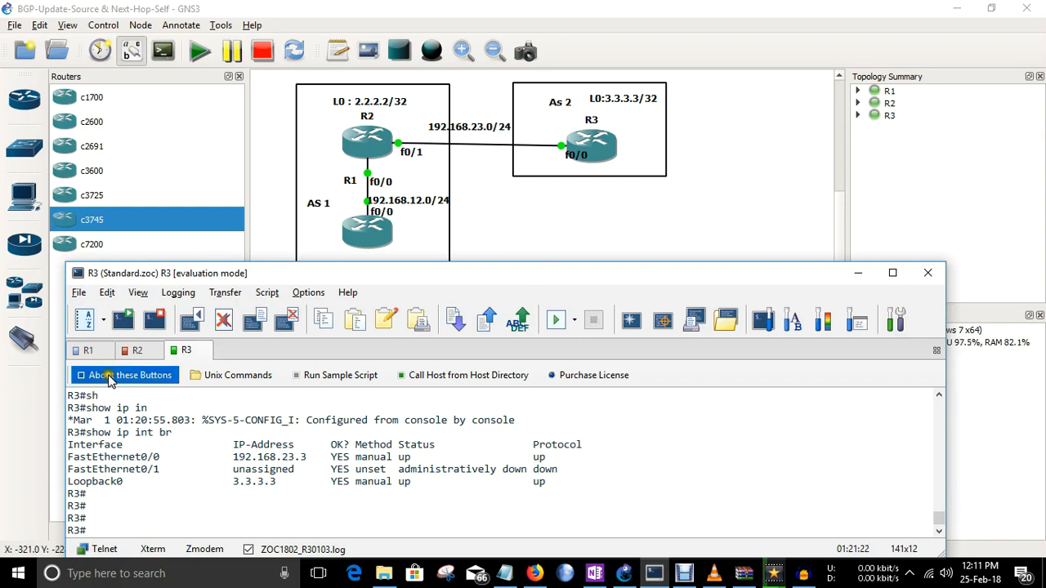
- Display R1's EIGRP configuration with "show running-config | section router eigrp" and highlight the advertised 192.168.12.0 network
click(85, 356)
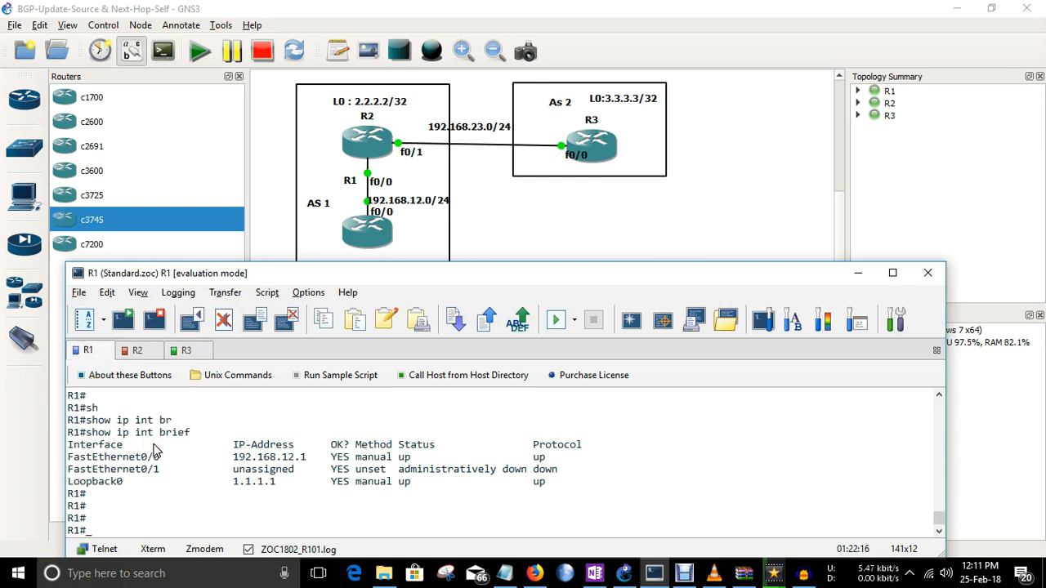
key(Return)
text(sh)
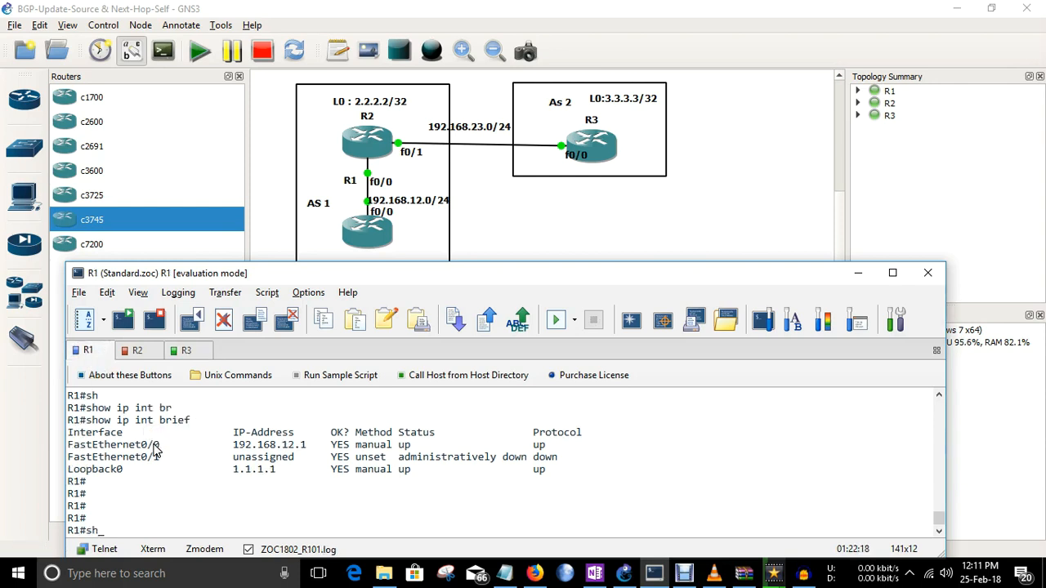
key(Tab)
text(run)
key(Tab)
text(| se)
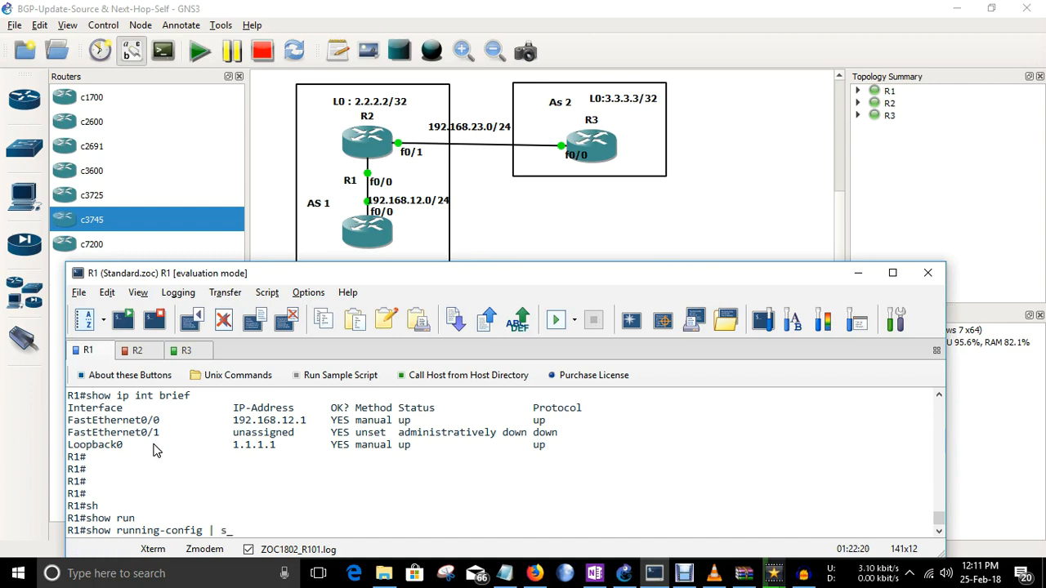
key(Tab)
text(router )
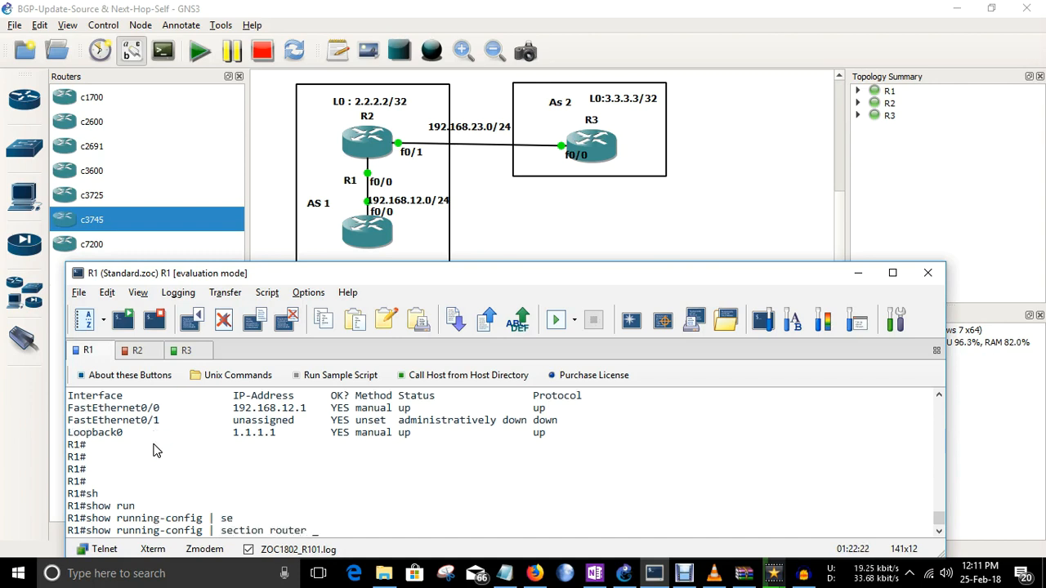
text(eigrp)
key(Return)
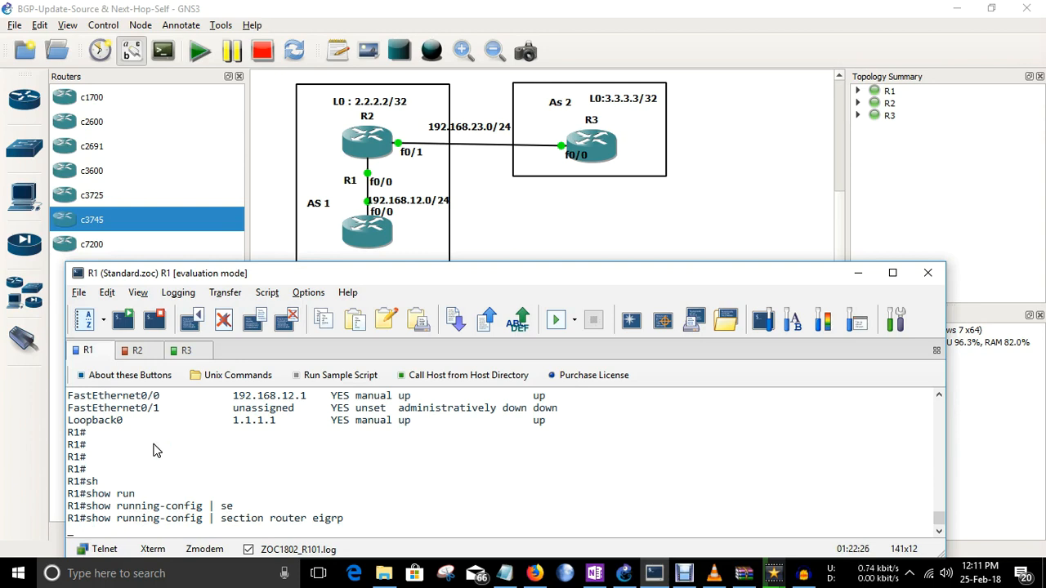
key(Return)
key(Return)
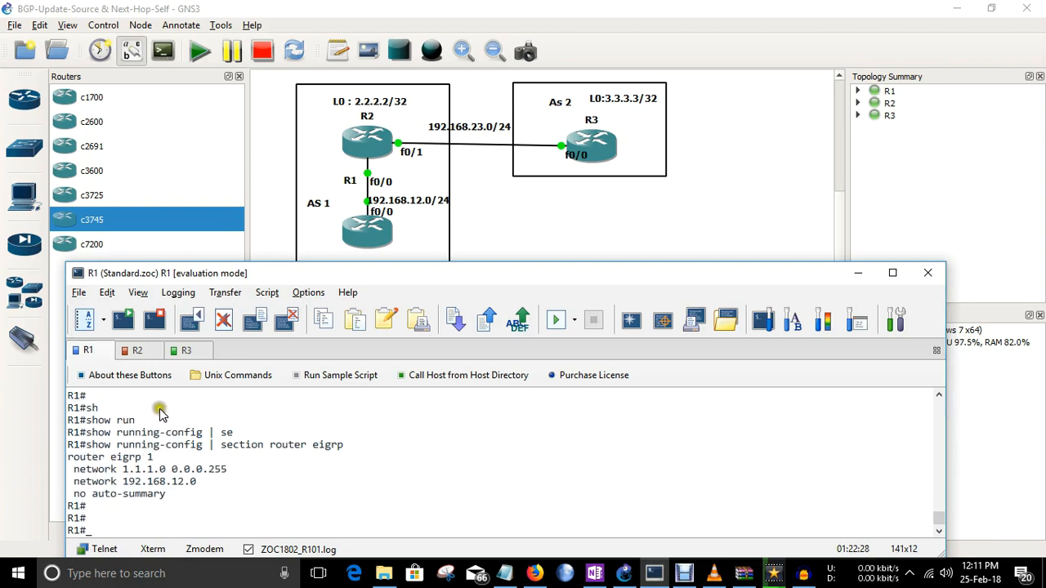
mouse_move(121, 470)
mouse_down()
mouse_move(175, 470)
mouse_move(206, 488)
mouse_up()
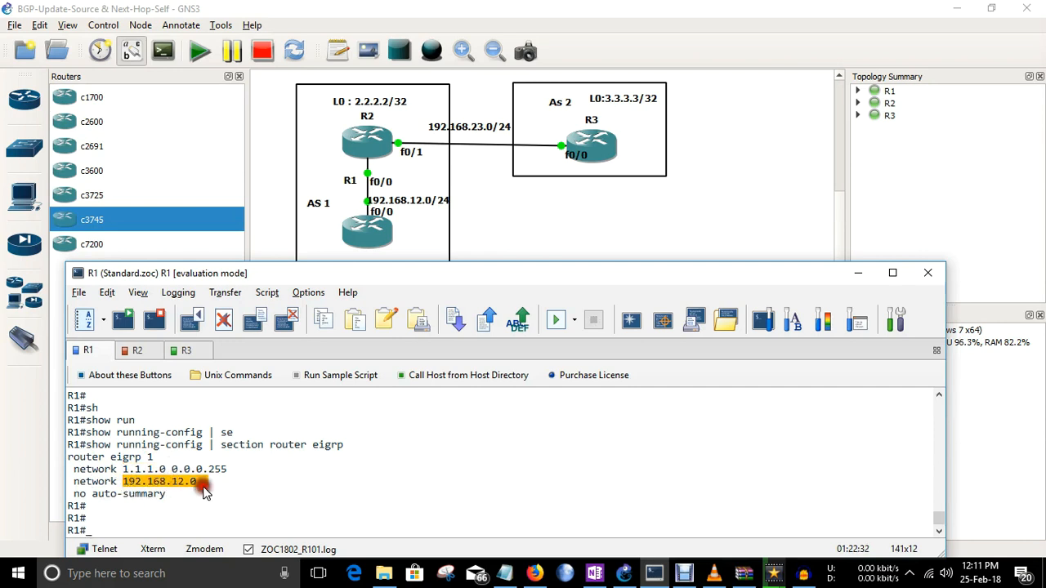
- Display R2's EIGRP configuration with "show running-config | section router eigrp"
click(136, 349)
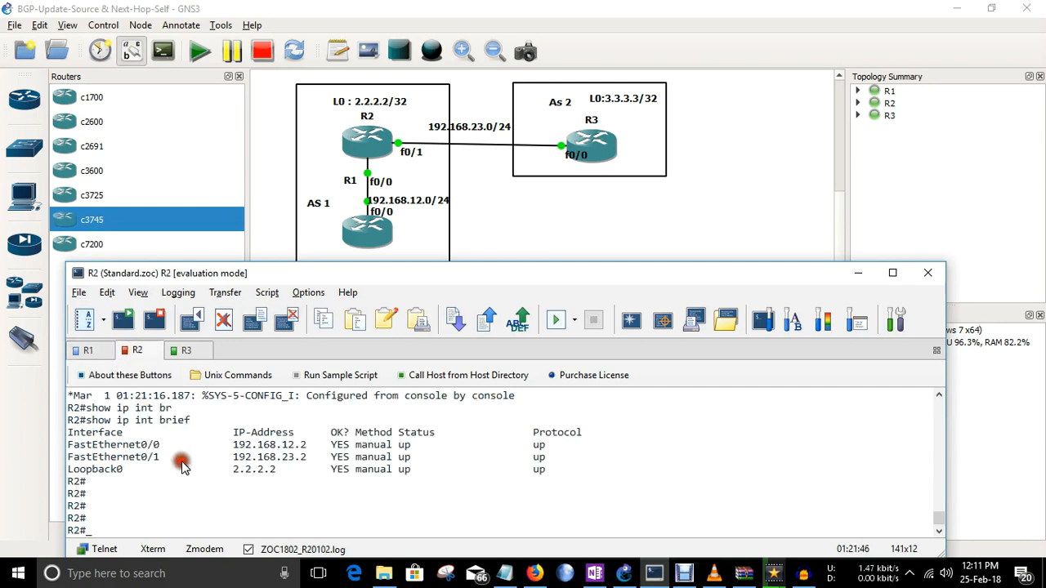
key(Return)
key(Return)
text(sh)
key(Tab)
text(run)
key(Tab)
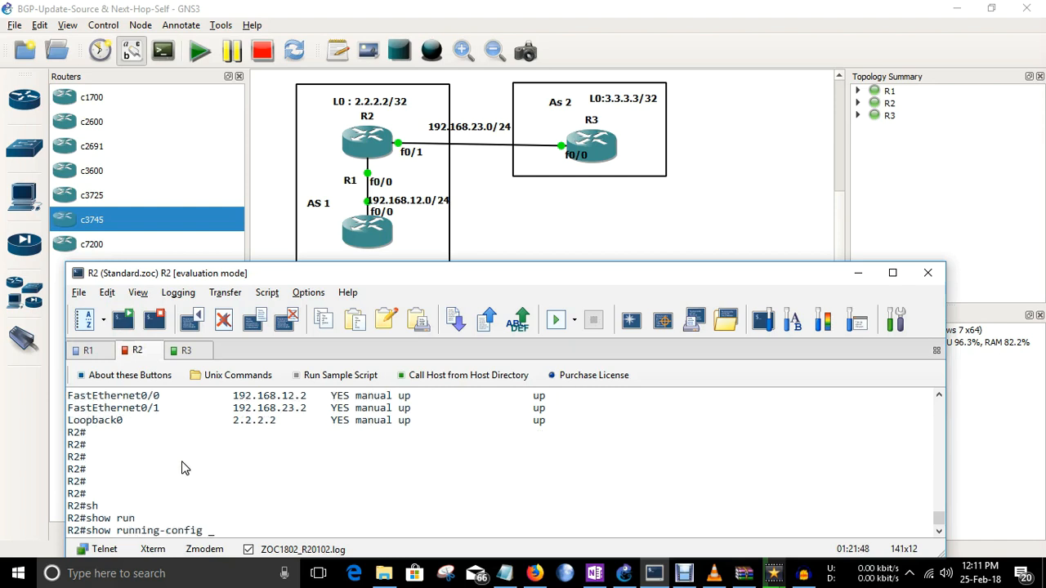
text(| se)
key(Tab)
text(router eigrp)
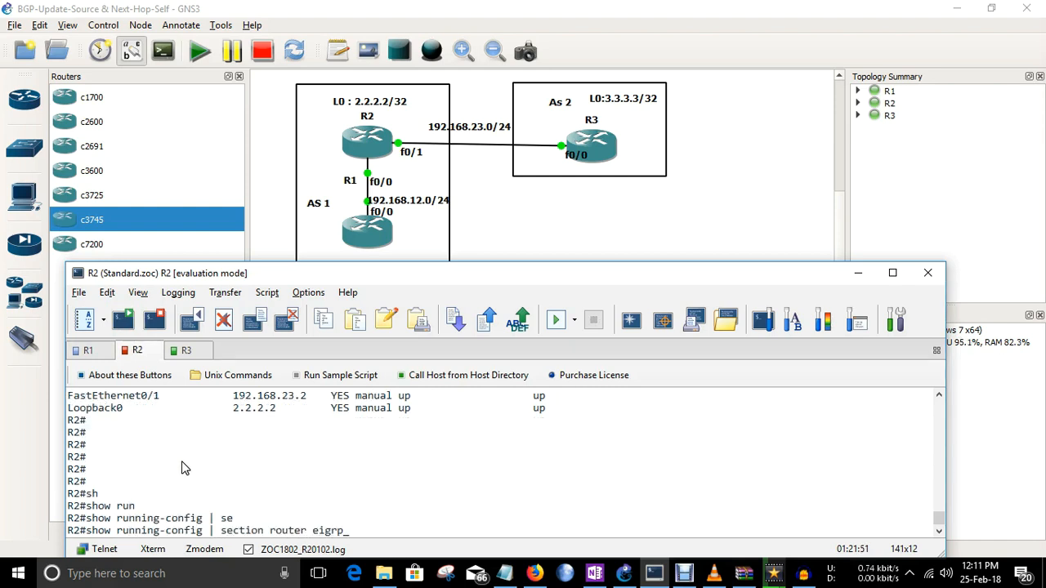
key(Return)
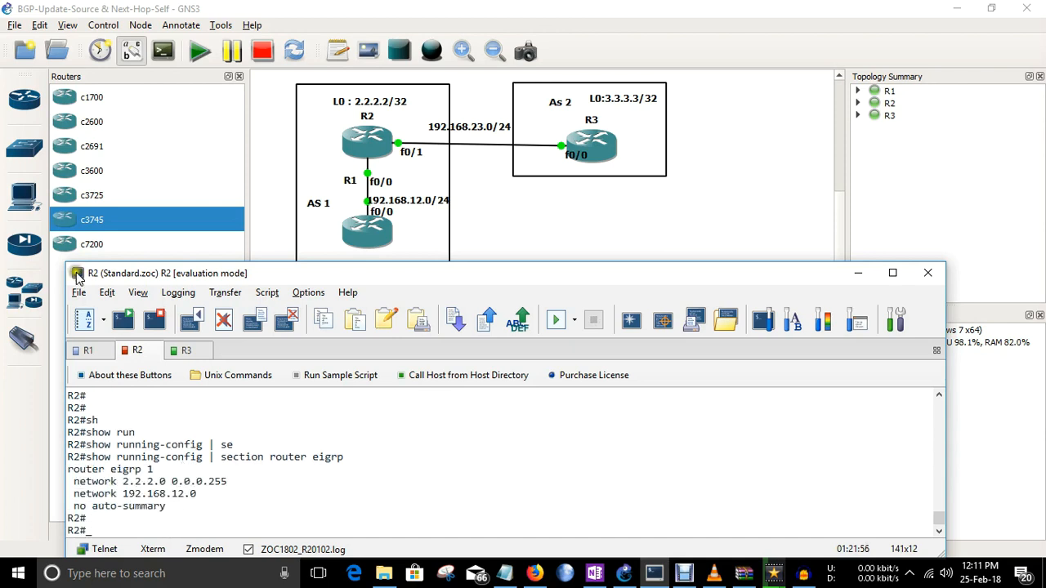
- Copy the "show running-config | section router eigrp" command from R2's console and run it on R3
drag(86, 457, 331, 463)
key(ctrl+c)
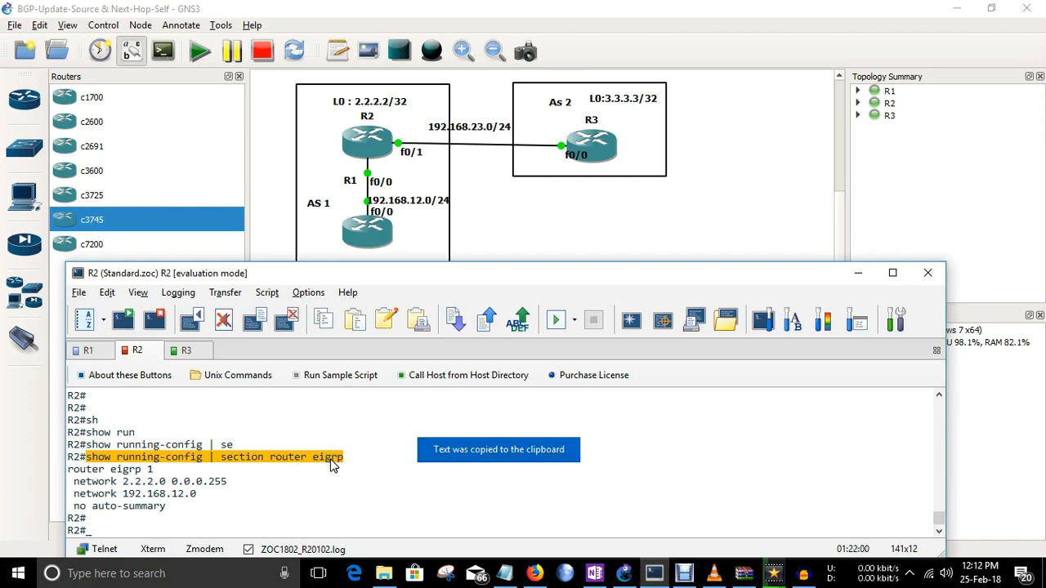
click(187, 353)
right_click(227, 418)
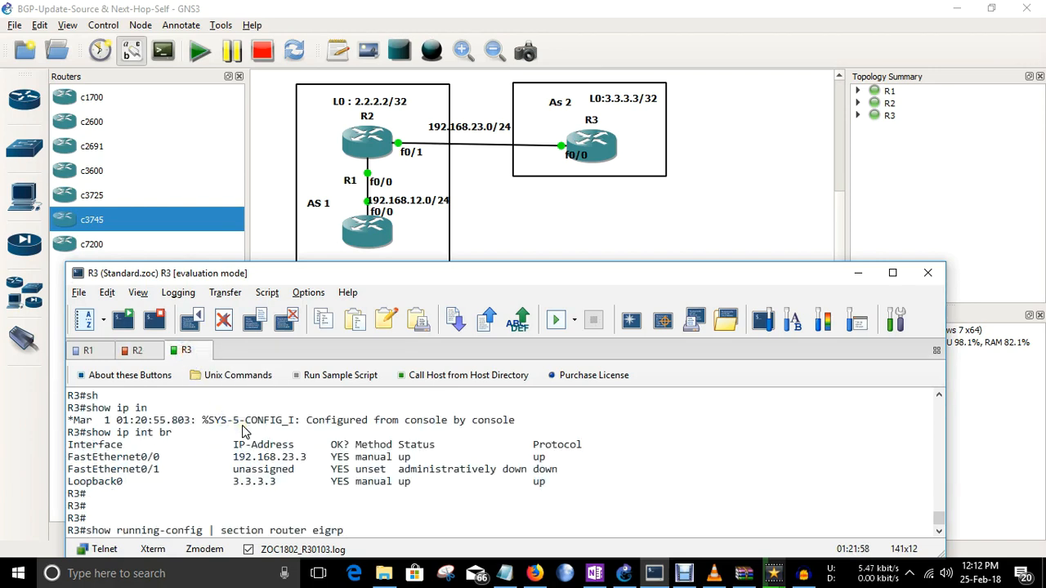
key(Return)
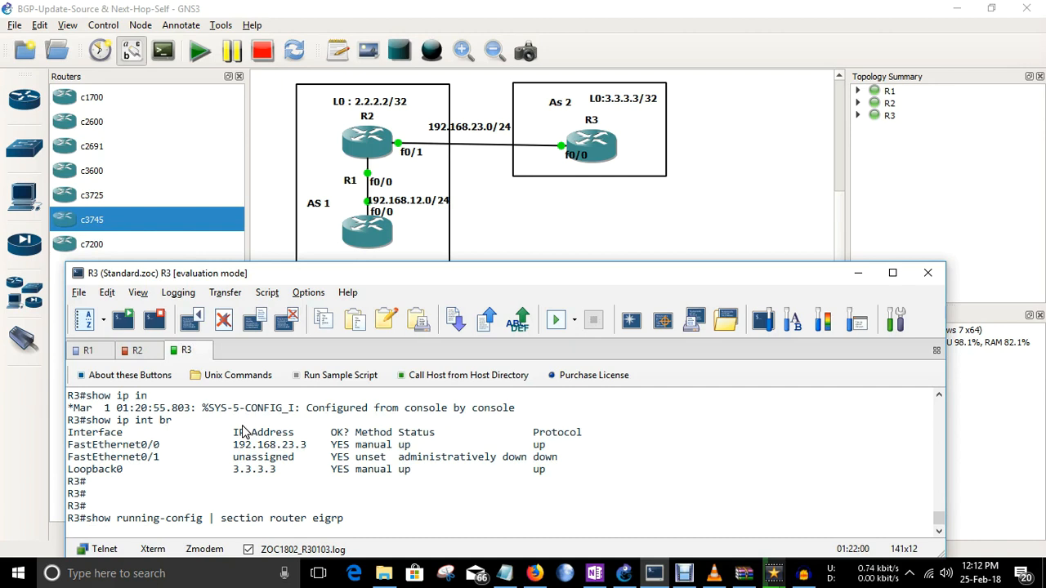
key(Return)
key(Return)
key(Return)
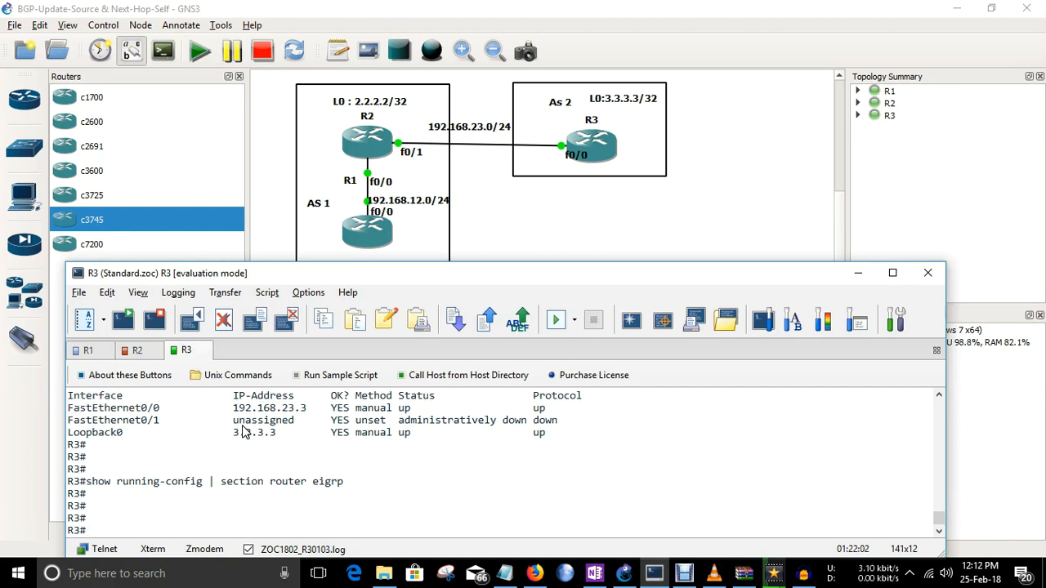
key(Return)
key(Return)
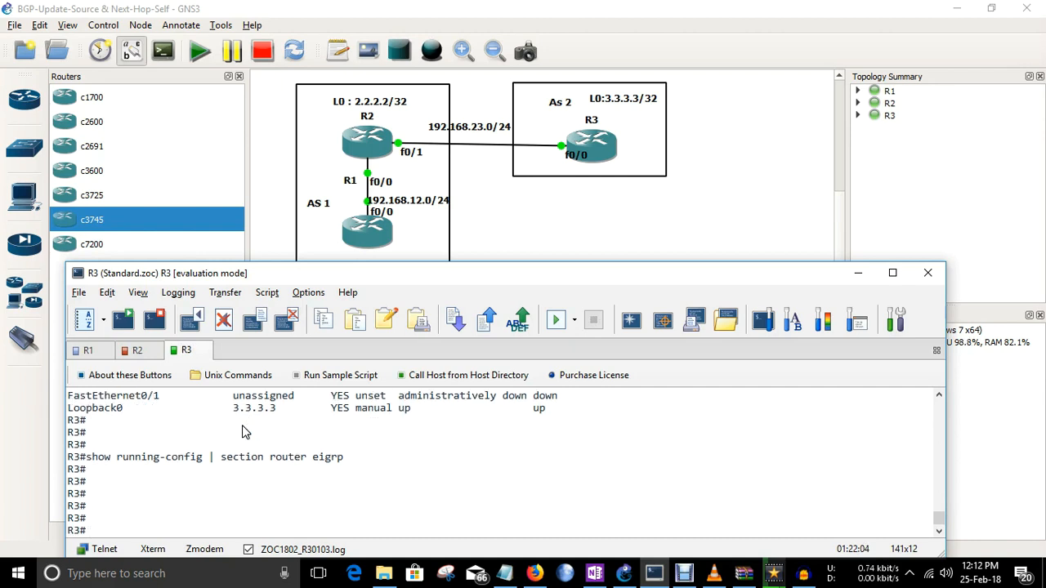
- Review the EIGRP network statements on R1's console and on R2's console
click(83, 349)
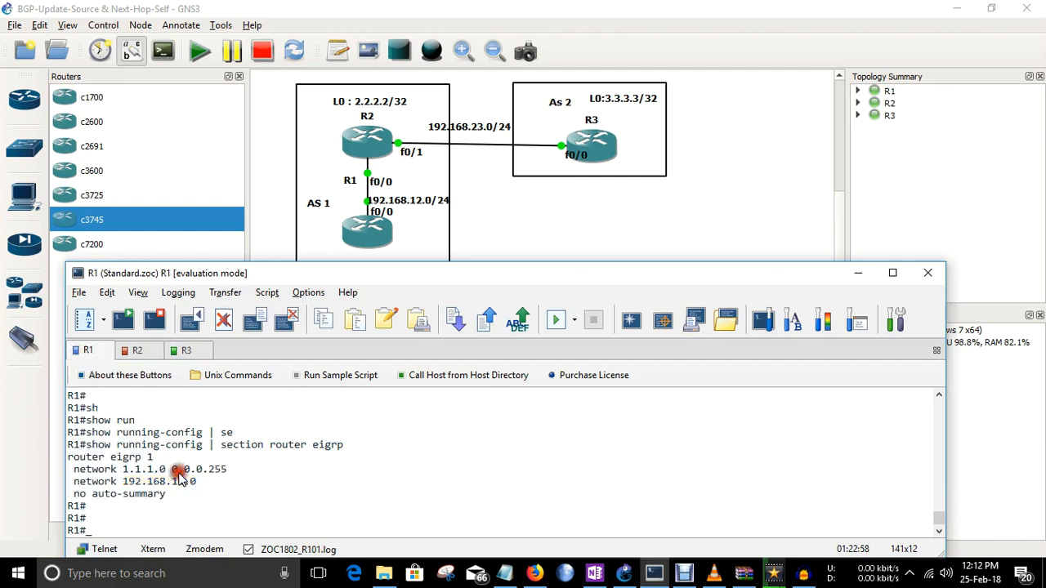
key(Return)
key(Return)
key(Return)
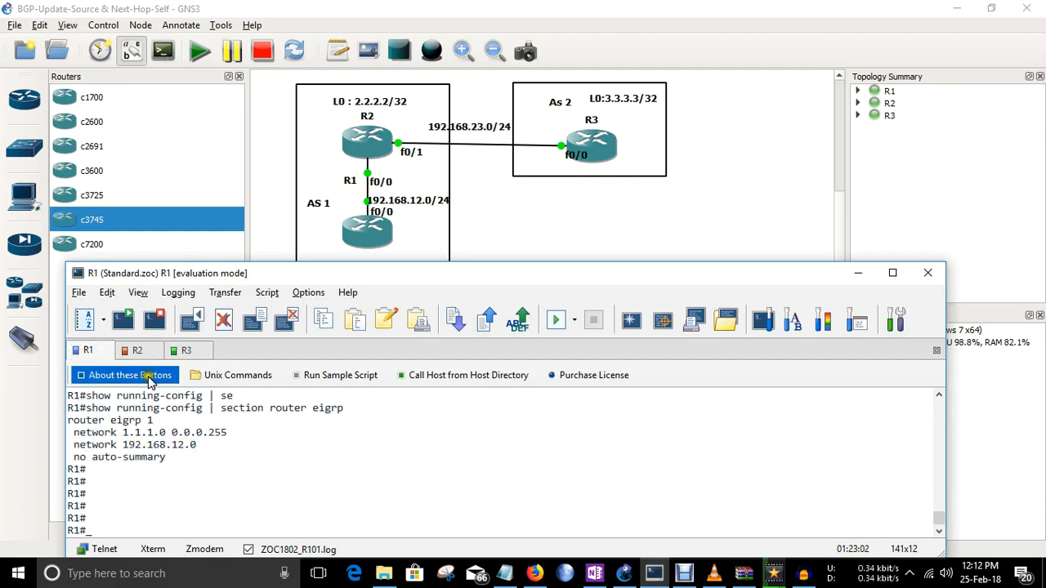
click(132, 350)
key(Return)
key(Return)
key(Return)
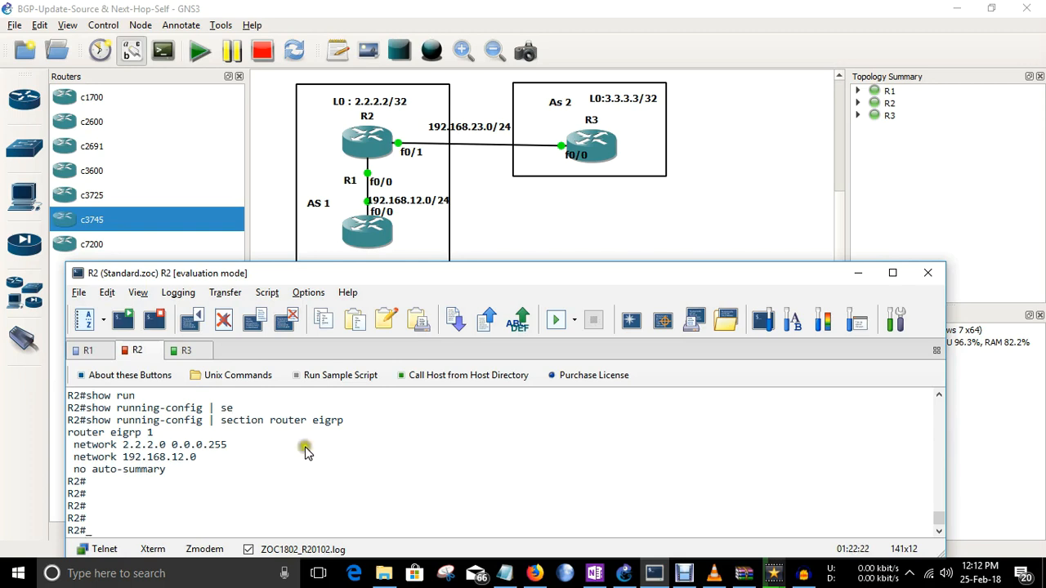
- Switch to the GNS3 topology and examine the link between R1 and R2 in AS 1
click(583, 245)
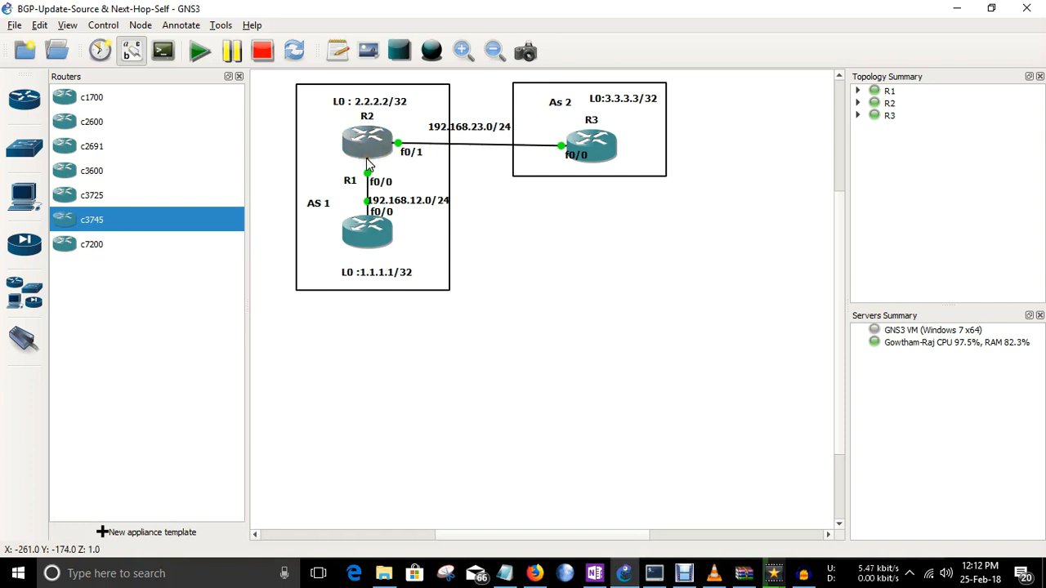
mouse_move(366, 158)
mouse_move(368, 247)
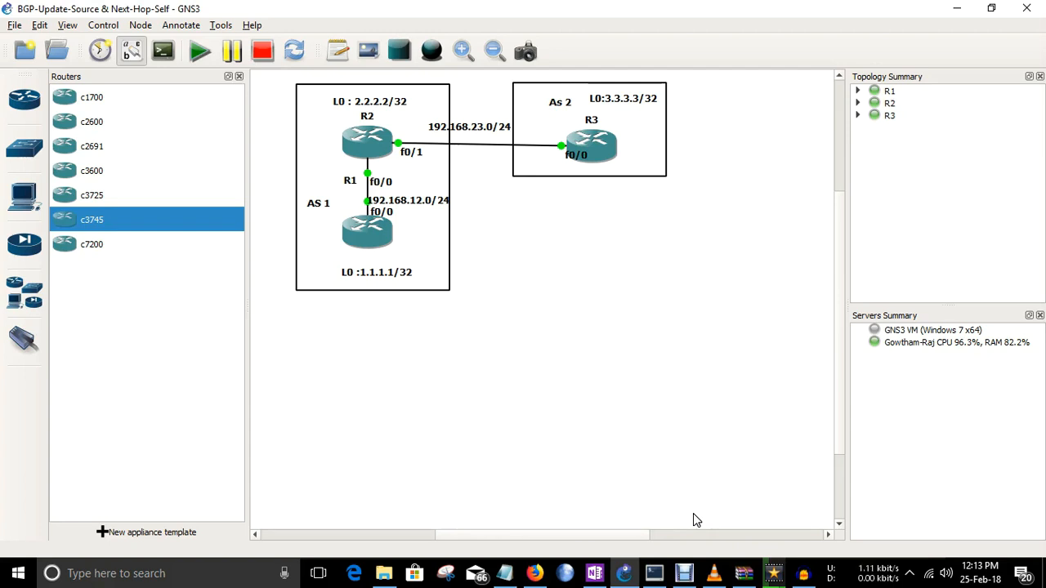
click(478, 303)
- Switch to R2's console and enter global configuration mode with "conf terminal"
click(653, 573)
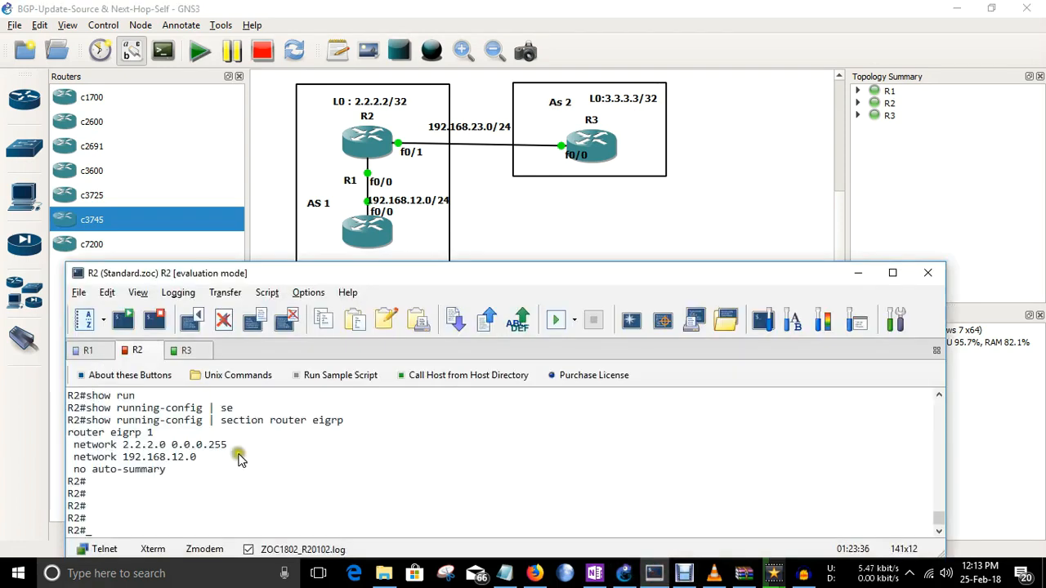
key(Return)
key(Return)
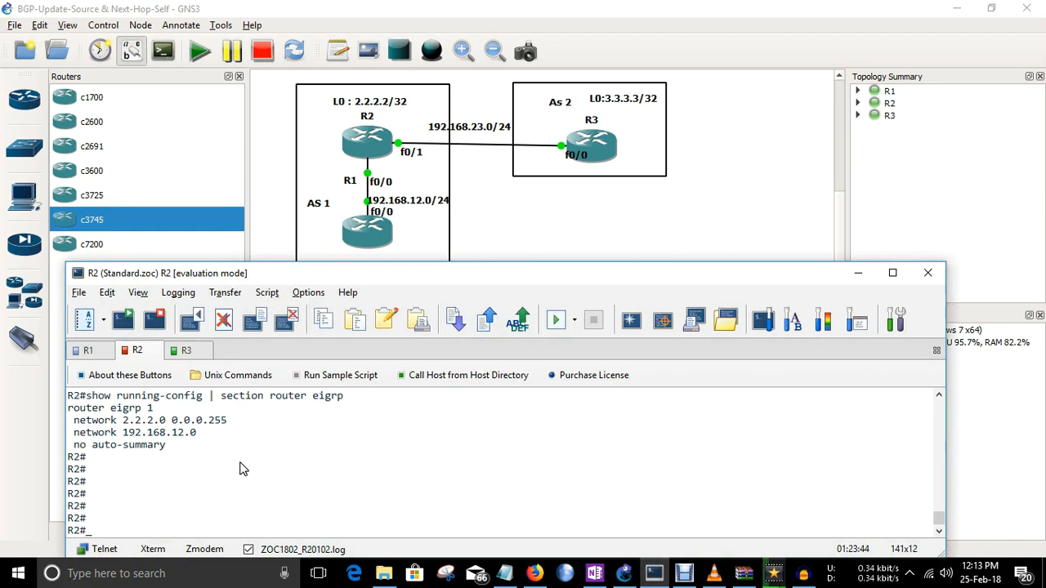
text(conf rt)
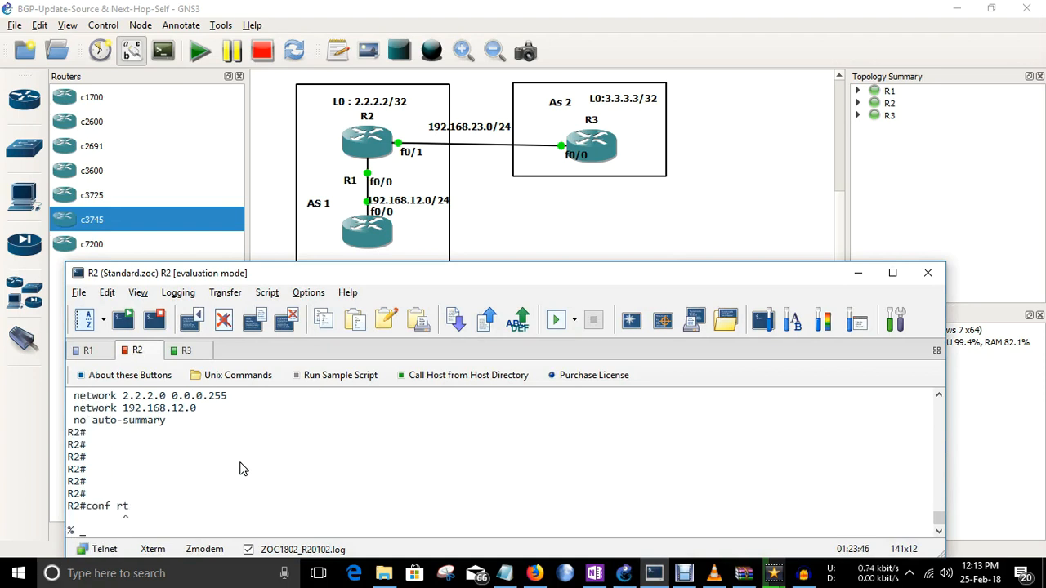
key(Return)
text(conf )
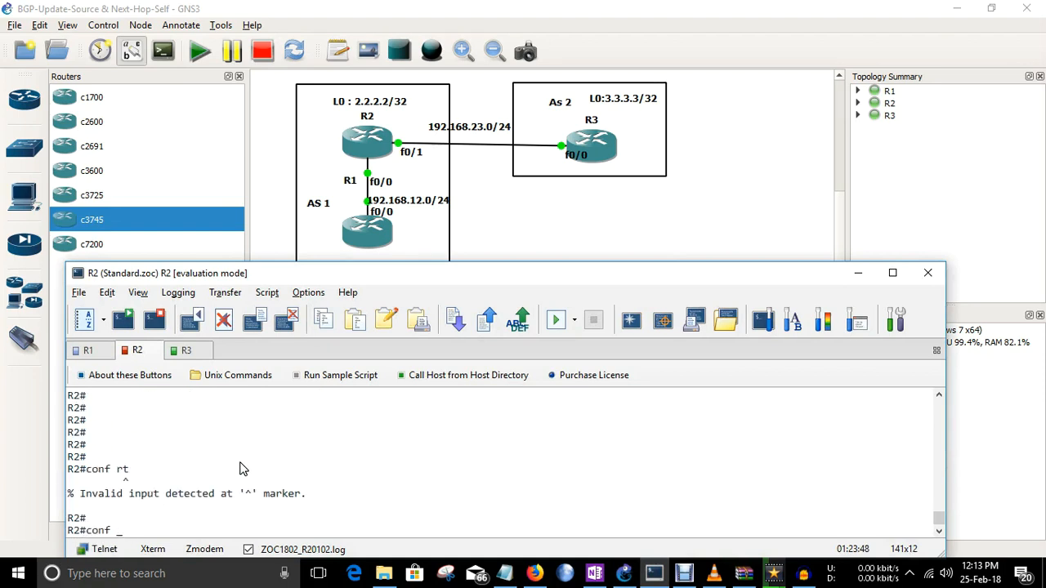
text(ter)
key(Tab)
key(Return)
key(Return)
text(conf)
key(BackSpace)
key(BackSpace)
key(BackSpace)
key(BackSpace)
key(BackSpace)
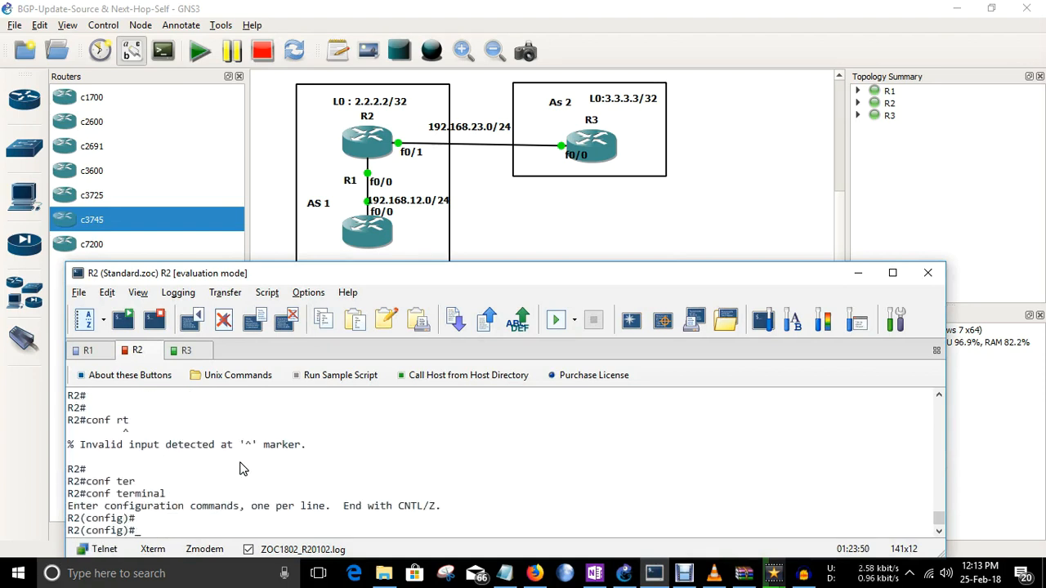
- Open BGP process 1 on R2 and add neighbor 192.168.23.3 with remote AS 2
text(router bgp 1)
key(Return)
text(nei)
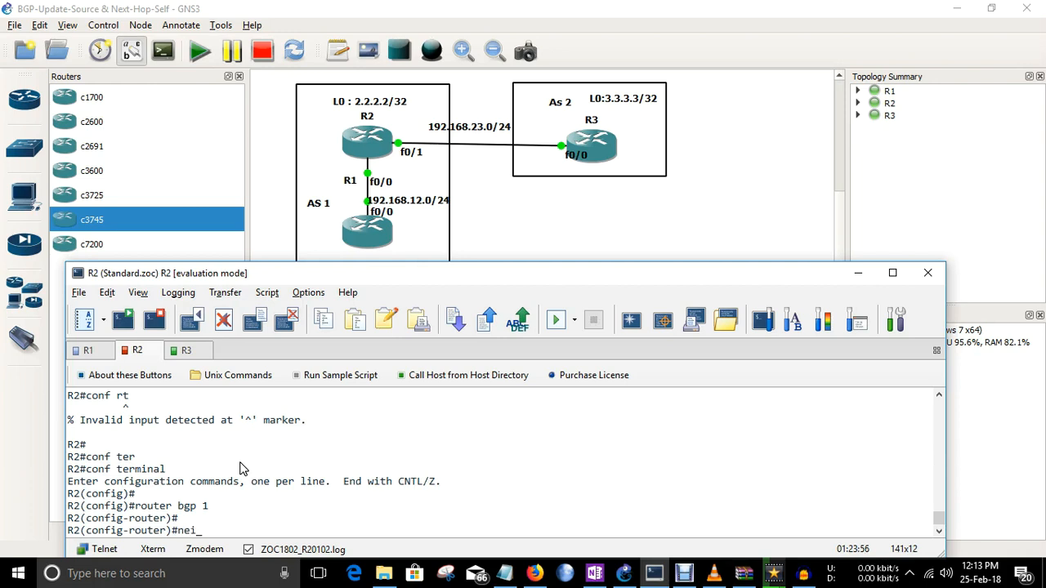
key(Tab)
text(192.168.23.3)
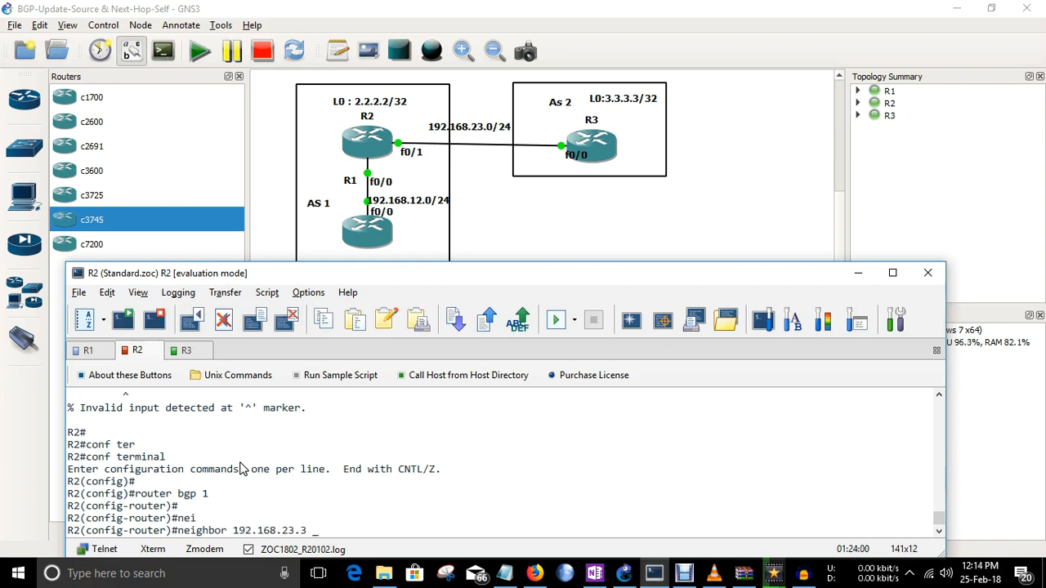
text( re)
key(Tab)
text(mot)
key(Tab)
text(2)
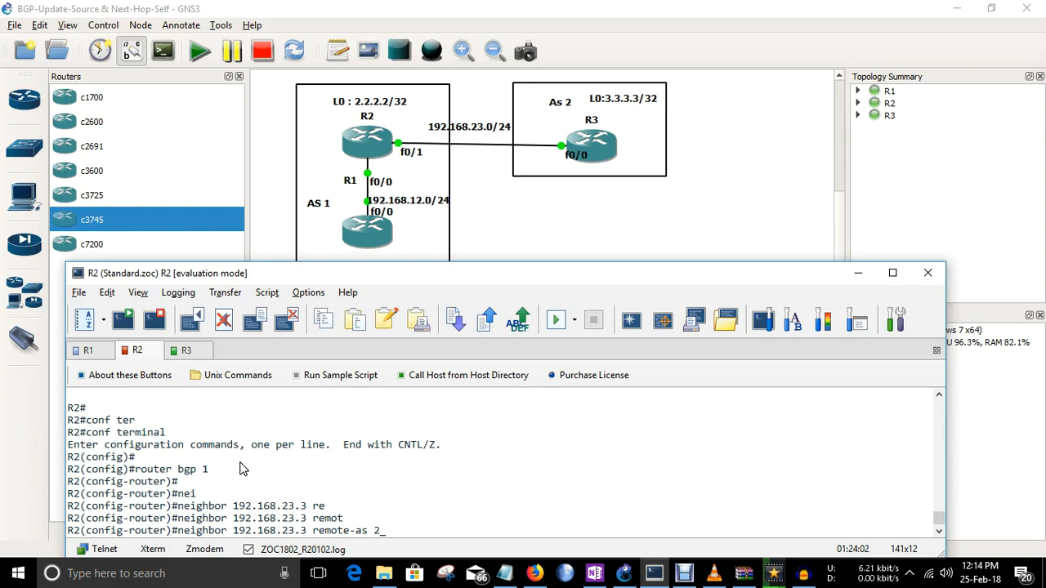
key(Return)
- Enter global configuration mode on R3 and open BGP process 2
key(ctrl+Tab)
text(conf t)
key(Return)
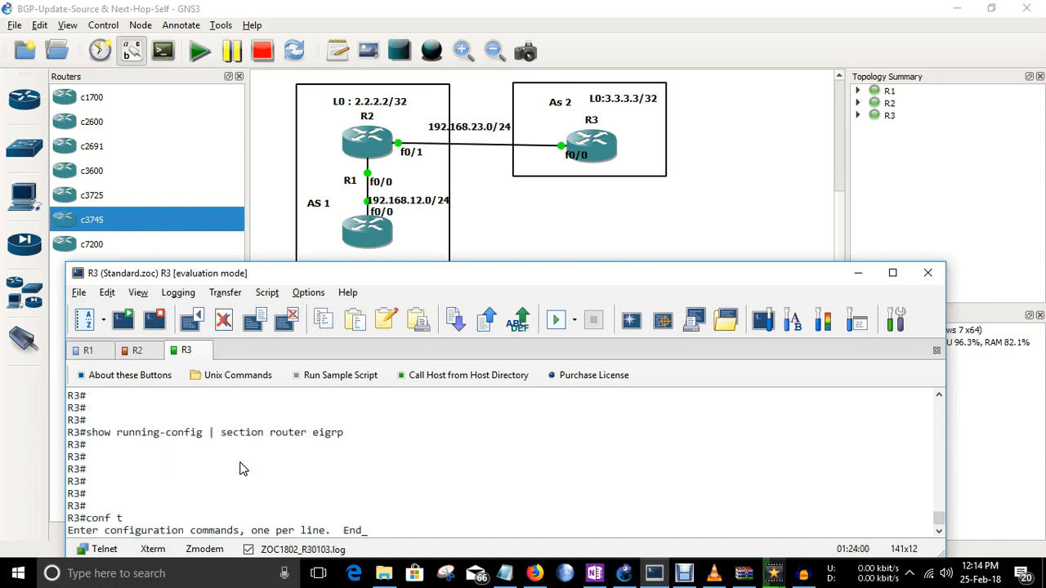
text(router )
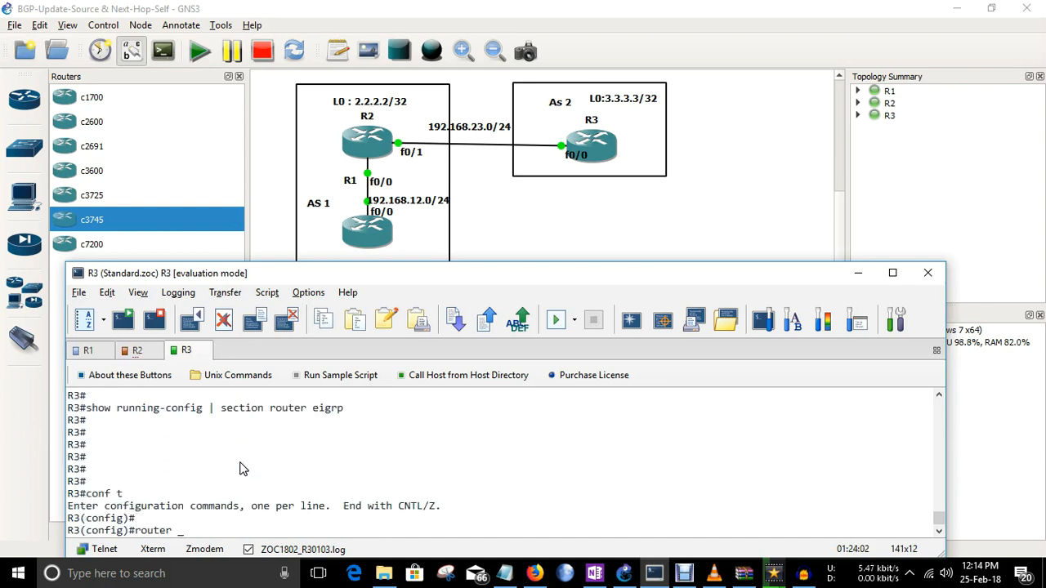
text(bgp 2)
key(Return)
key(Return)
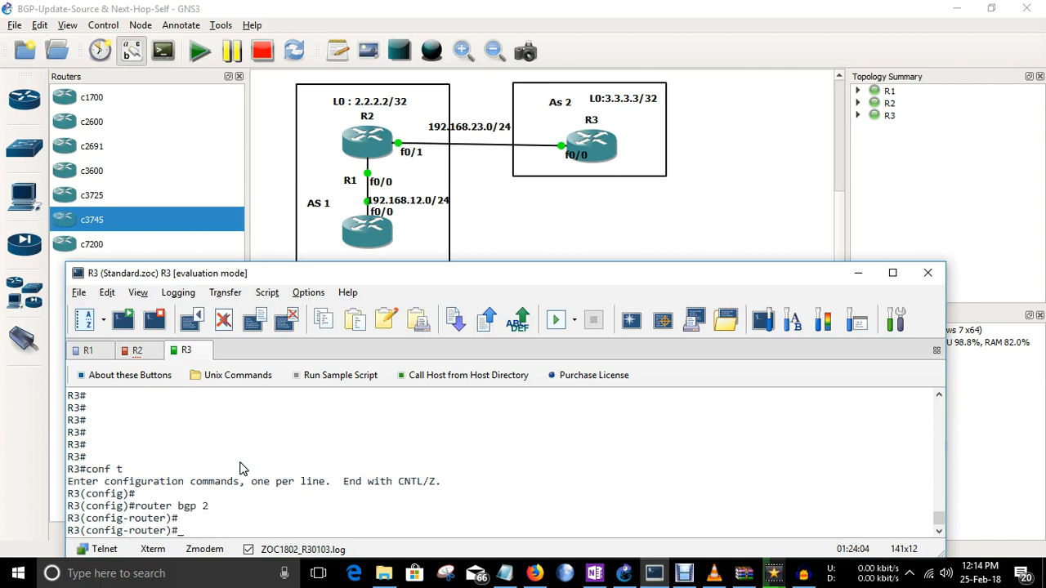
- Add neighbor 192.168.23.1 with remote AS 1 to R3's BGP process
text(nei)
key(Tab)
text(192.168.12)
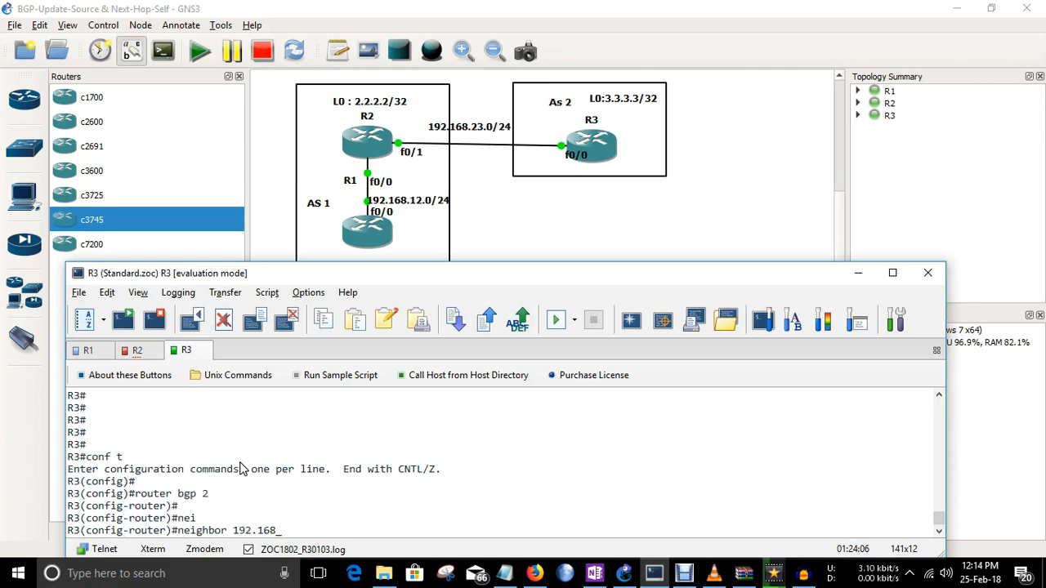
key(BackSpace)
key(BackSpace)
text(23.1 re)
key(Tab)
text(mot)
key(Tab)
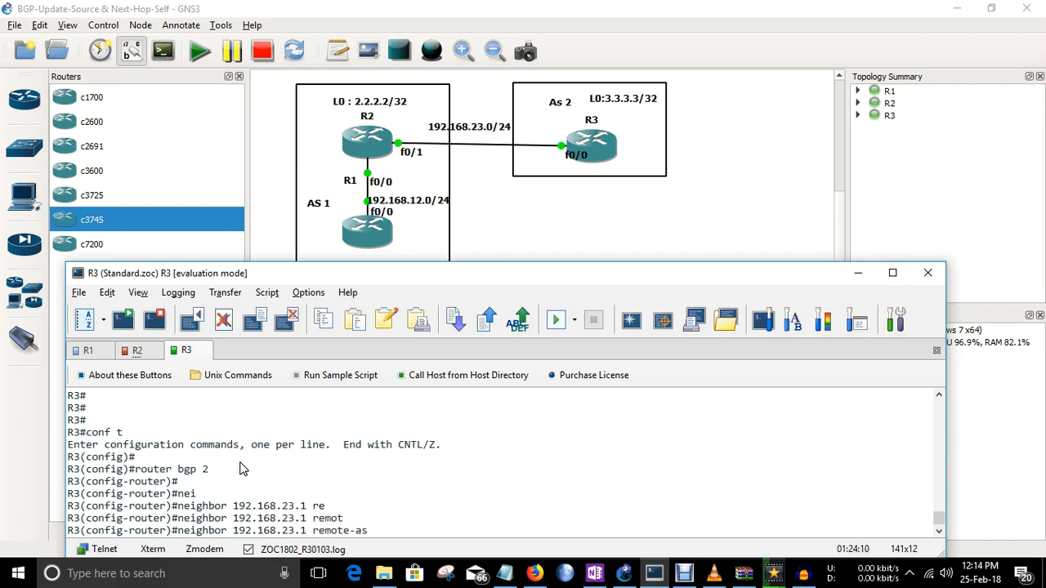
text(1)
key(Return)
key(Return)
key(Return)
key(Return)
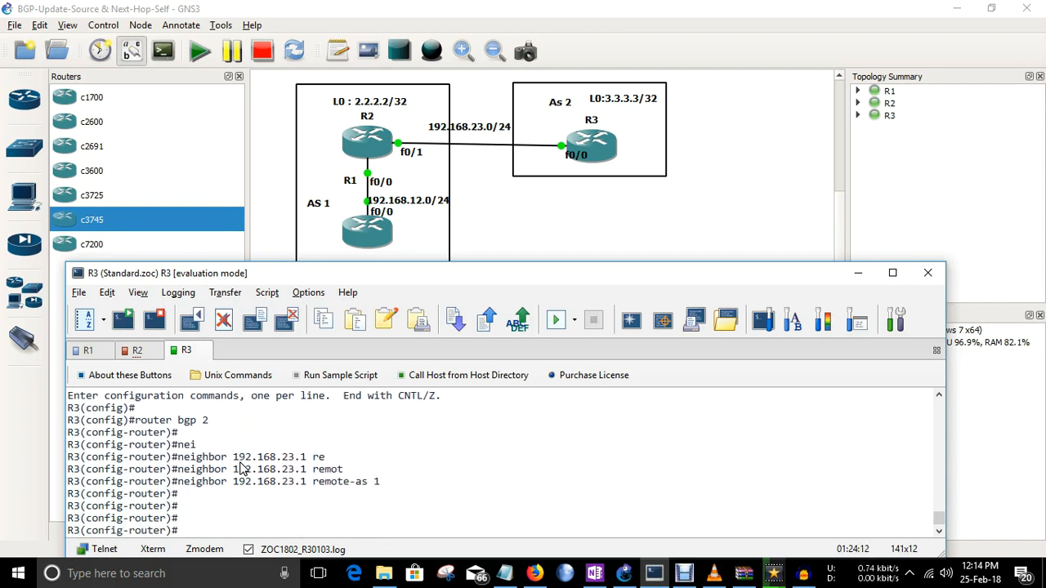
- Check R2's console for BGP log messages about neighbor 192.168.23.3
key(ctrl+shift+Tab)
key(Return)
key(Return)
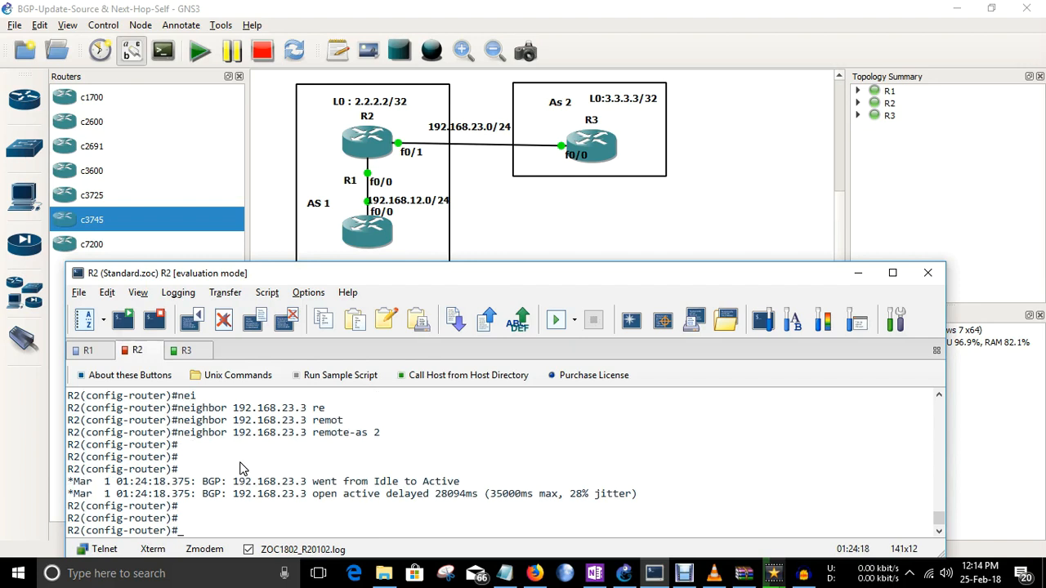
key(Return)
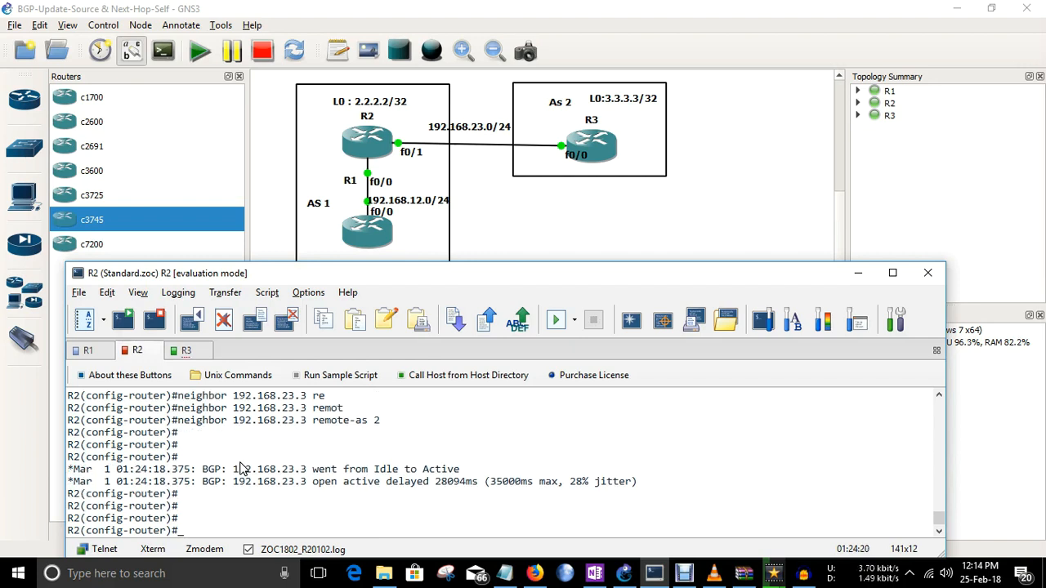
- Monitor R3's console for BGP log messages about neighbor 192.168.23.1
key(ctrl+Tab)
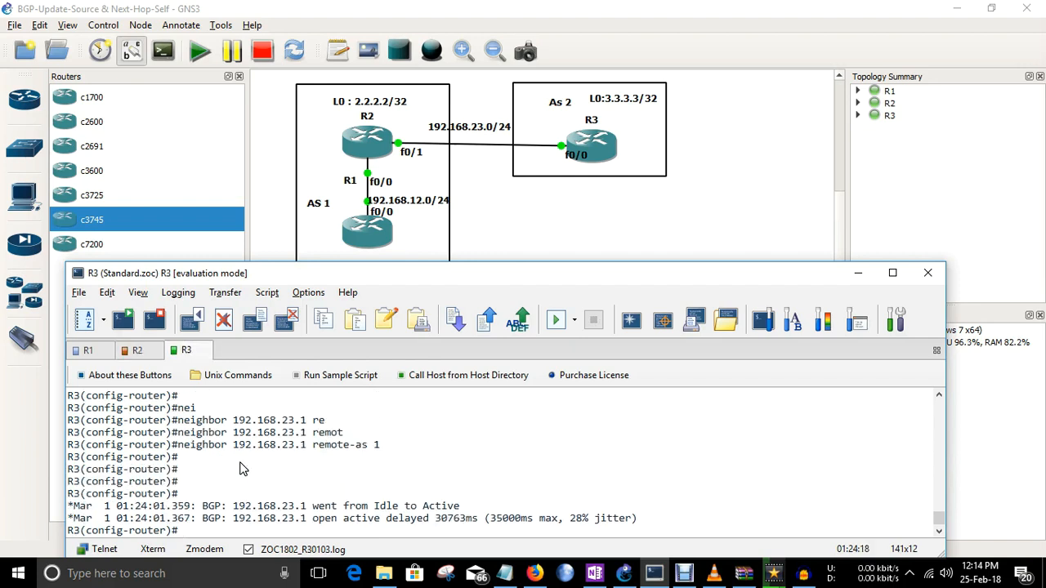
key(Return)
key(Return)
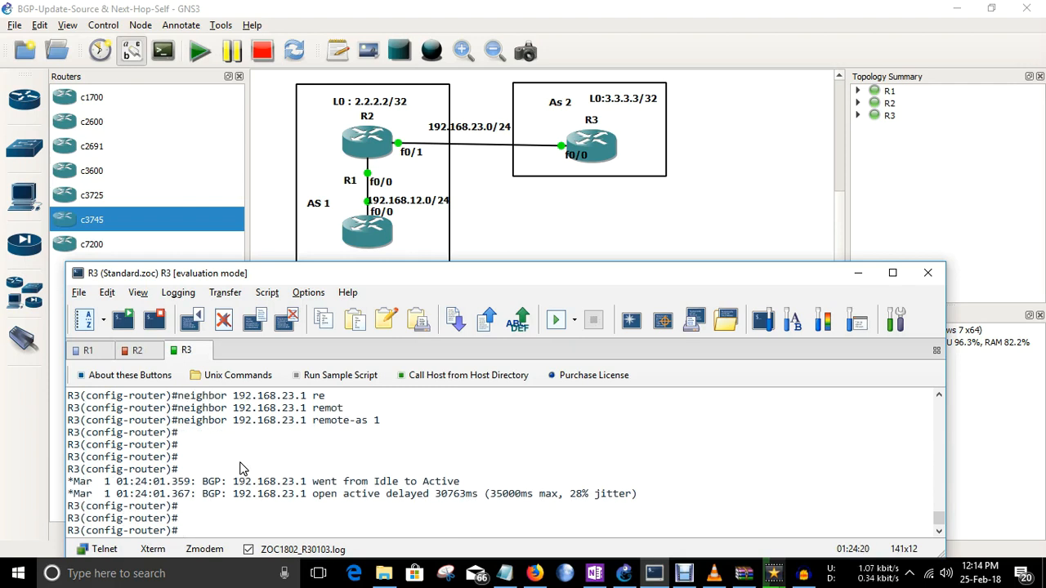
key(Return)
key(Return)
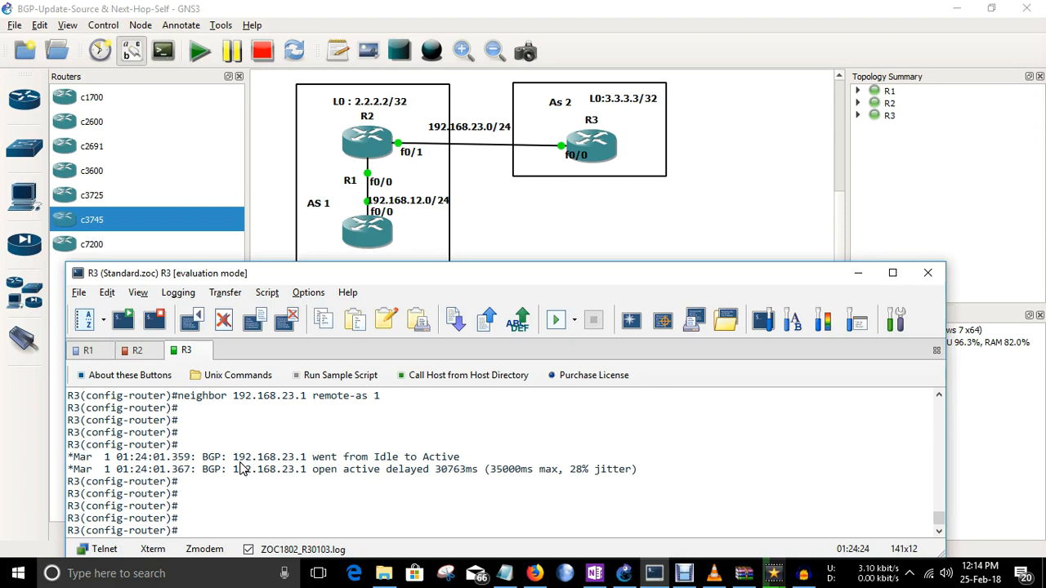
key(Return)
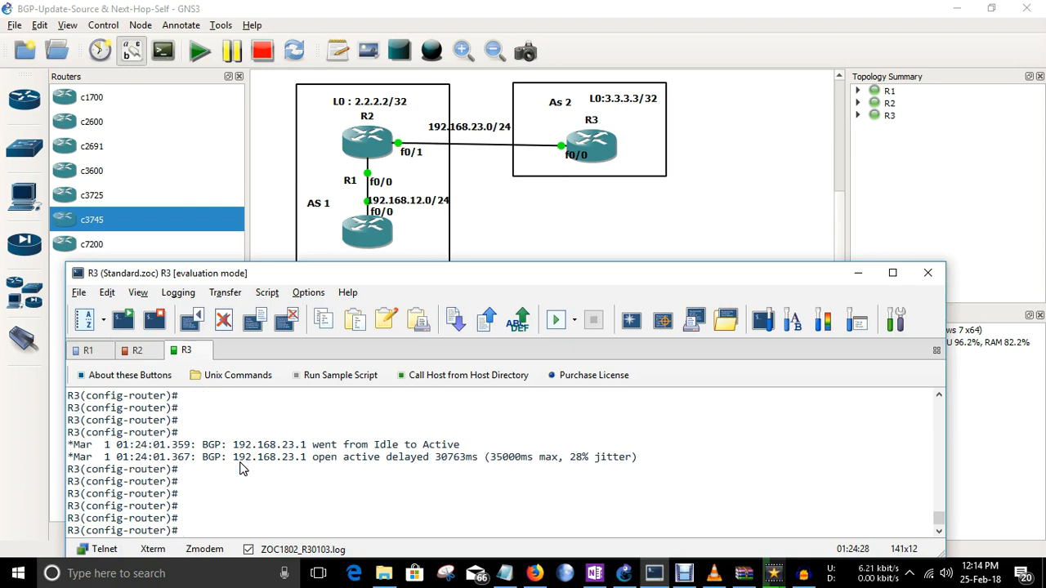
key(Return)
key(Return)
key(Return)
key(Return)
key(Return)
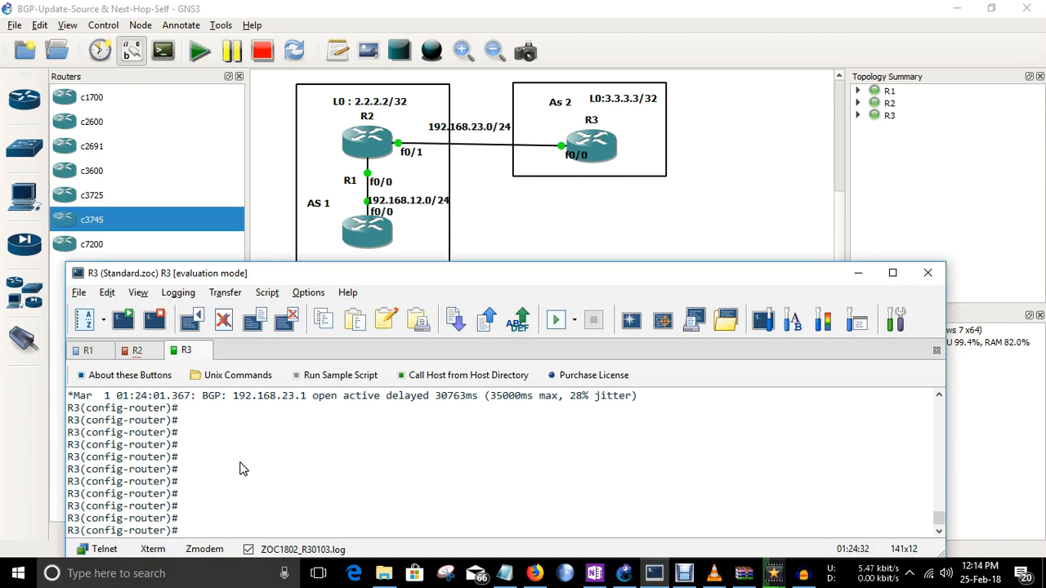
key(Return)
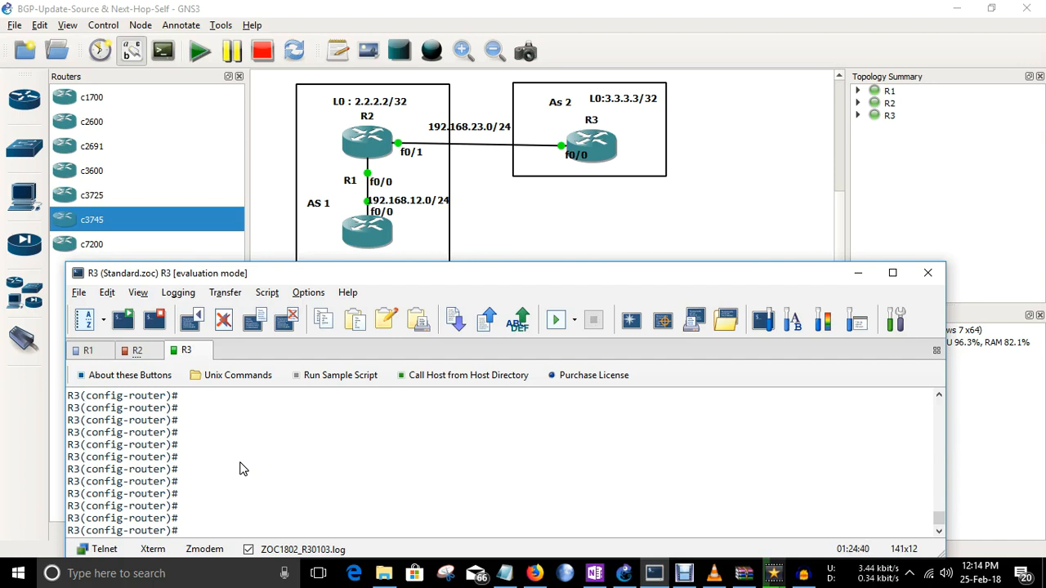
- Recheck the BGP session log messages on R2's console and on R3's console
key(ctrl+shift+Tab)
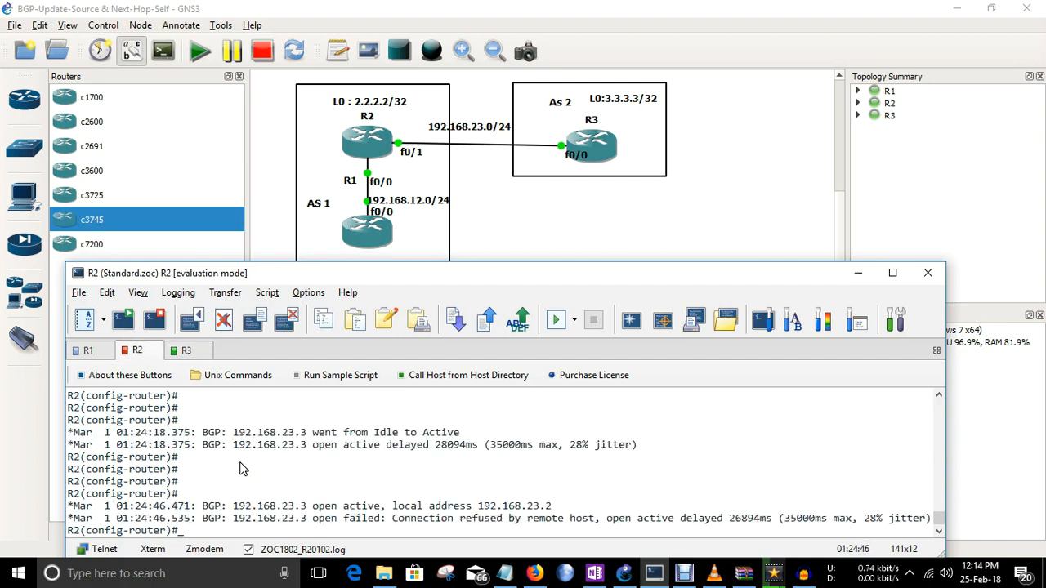
key(Return)
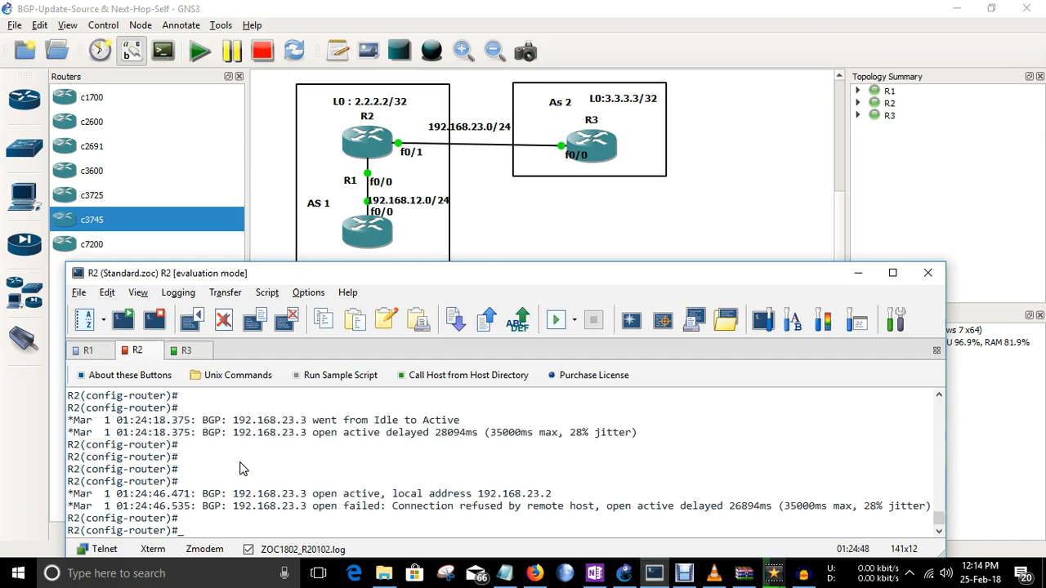
key(ctrl+Tab)
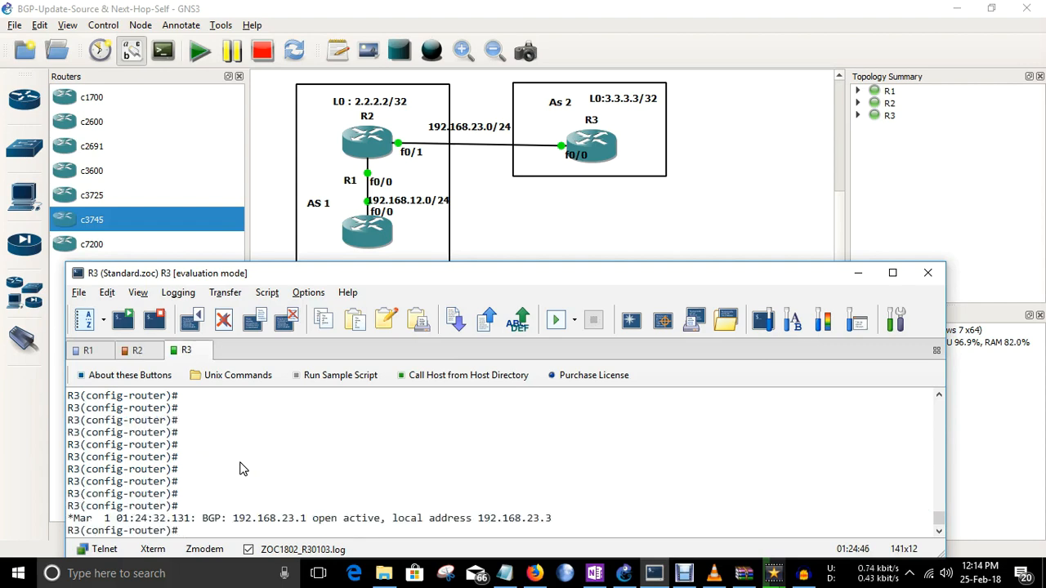
key(Return)
key(Return)
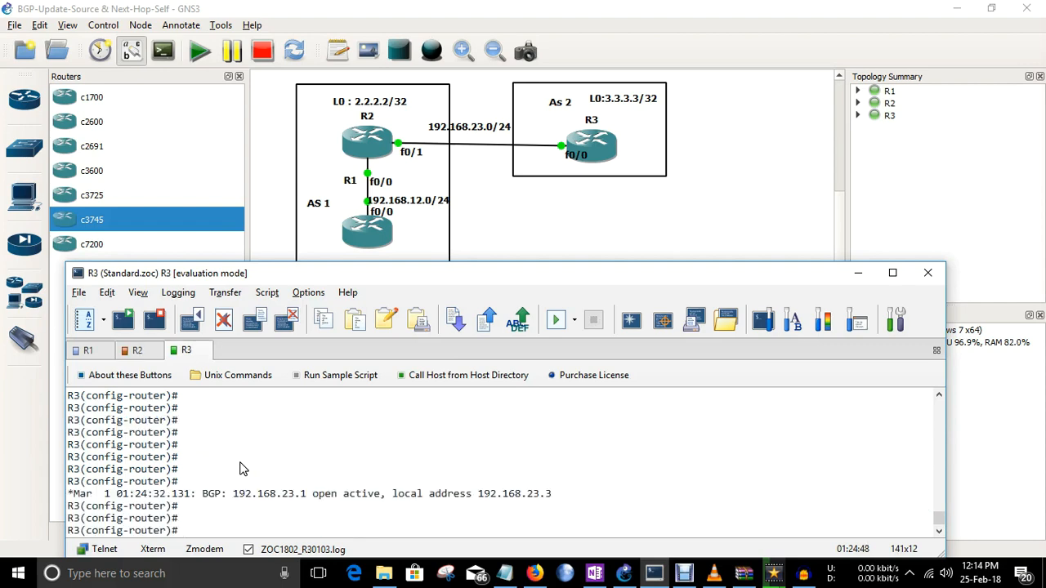
key(Return)
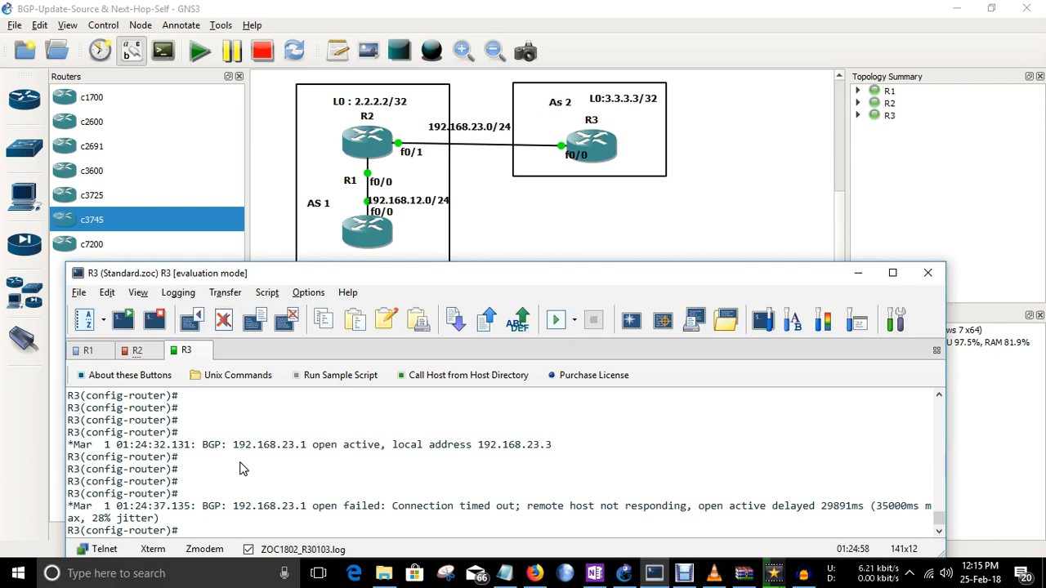
key(Return)
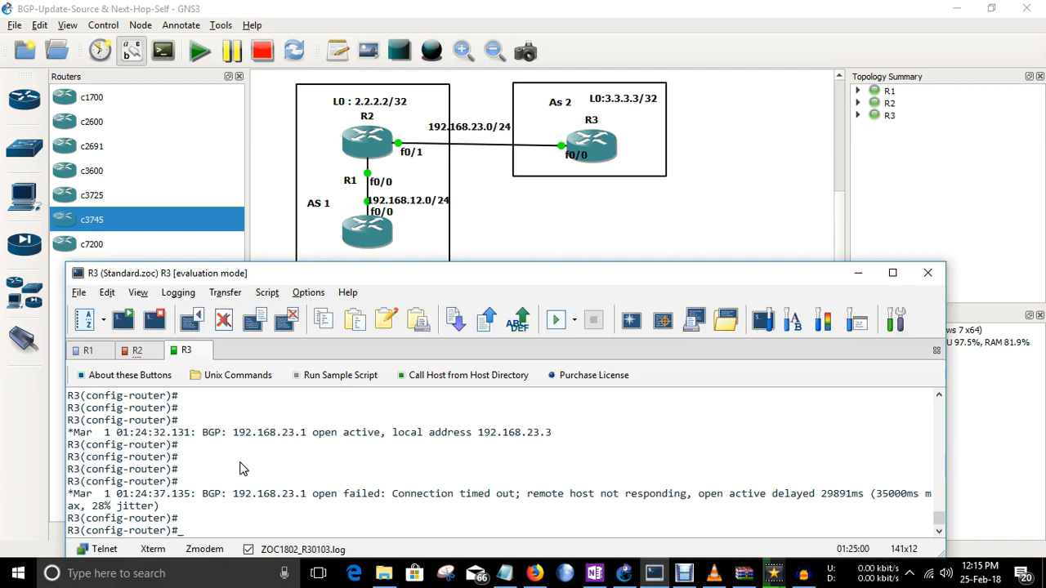
- Display R3's BGP configuration with "do sh run | se router bgp" and add neighbor 192.168.23.2 with remote AS 1
text(do sh run | se router bgp)
key(Return)
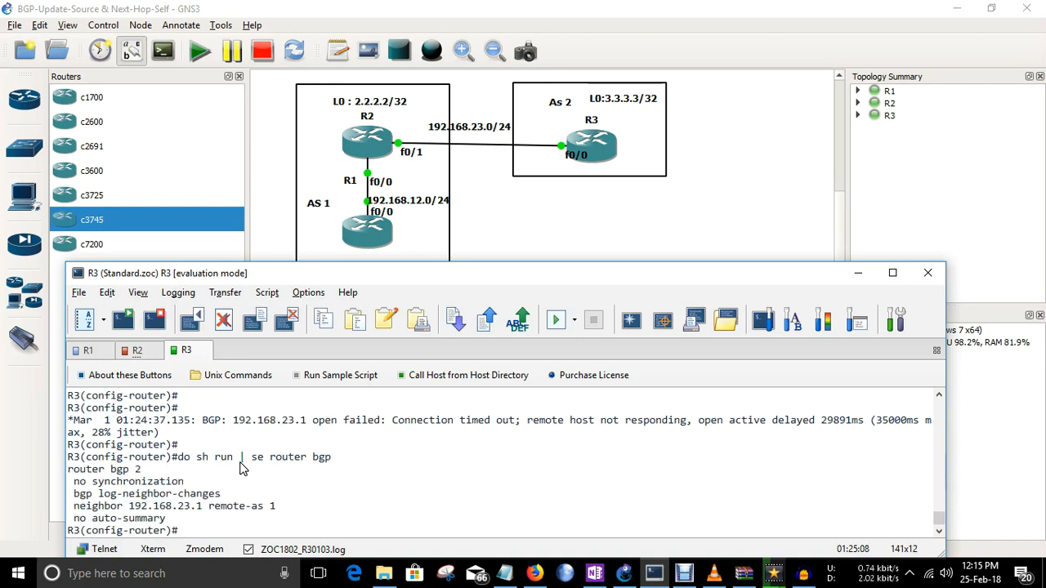
key(alt+v)
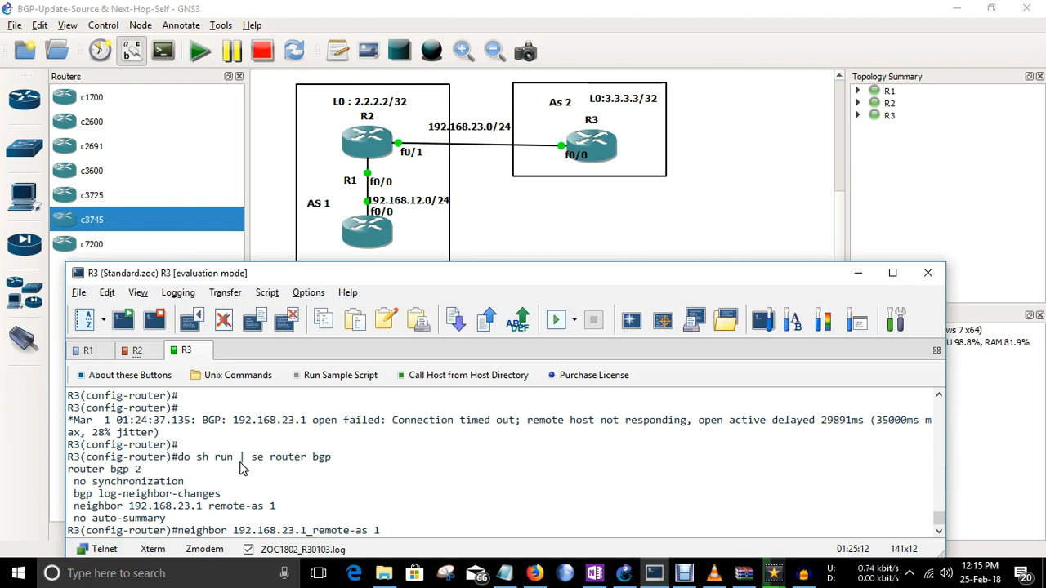
key(BackSpace)
text(2)
key(Return)
key(Return)
key(Return)
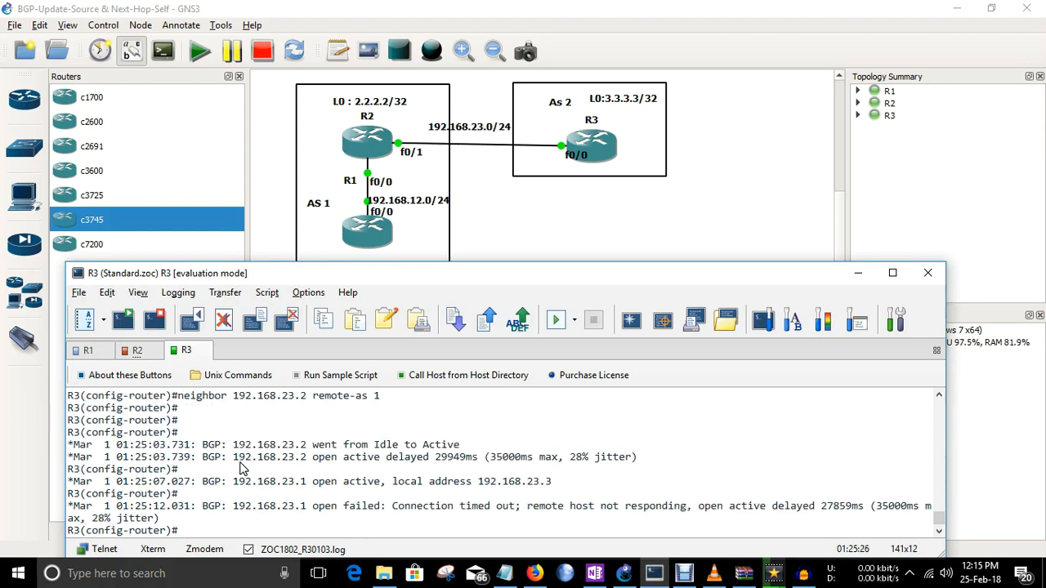
- Re-enter the neighbor 192.168.23.3 remote-as 2 statement in R2's BGP process
key(ctrl+shift+Tab)
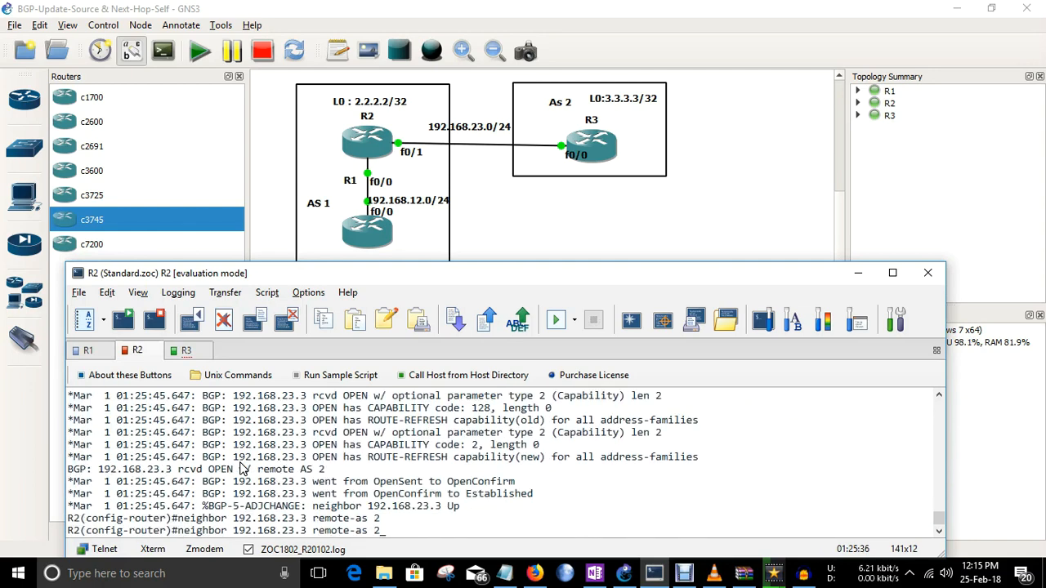
key(Return)
key(Return)
key(Return)
key(Return)
key(Return)
key(Return)
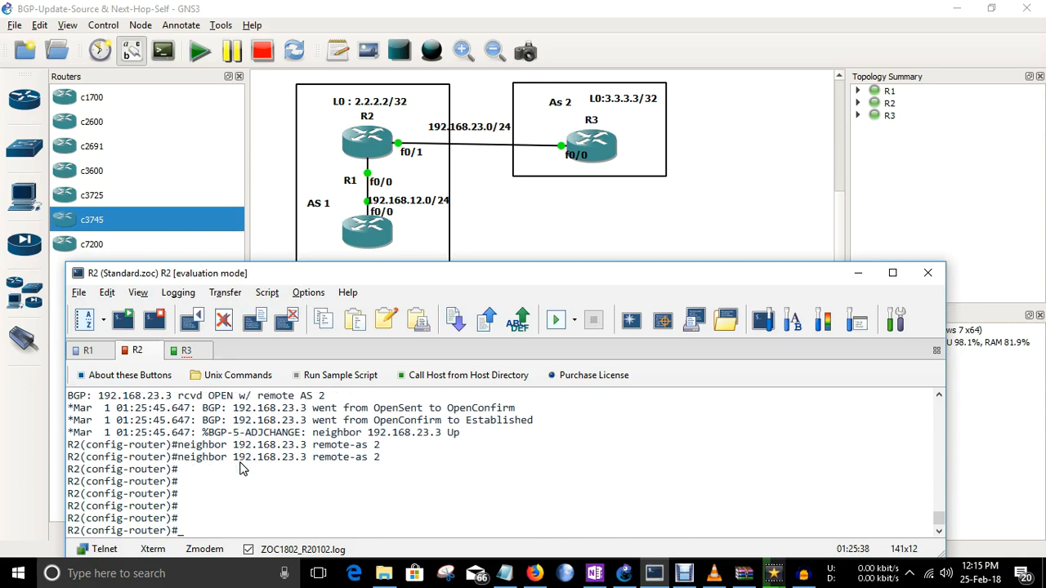
- Return from R2's console to R3's and examine the BGP session messages for neighbor 192.168.23.2
text(d)
key(BackSpace)
key(BackSpace)
key(BackSpace)
key(Return)
key(Return)
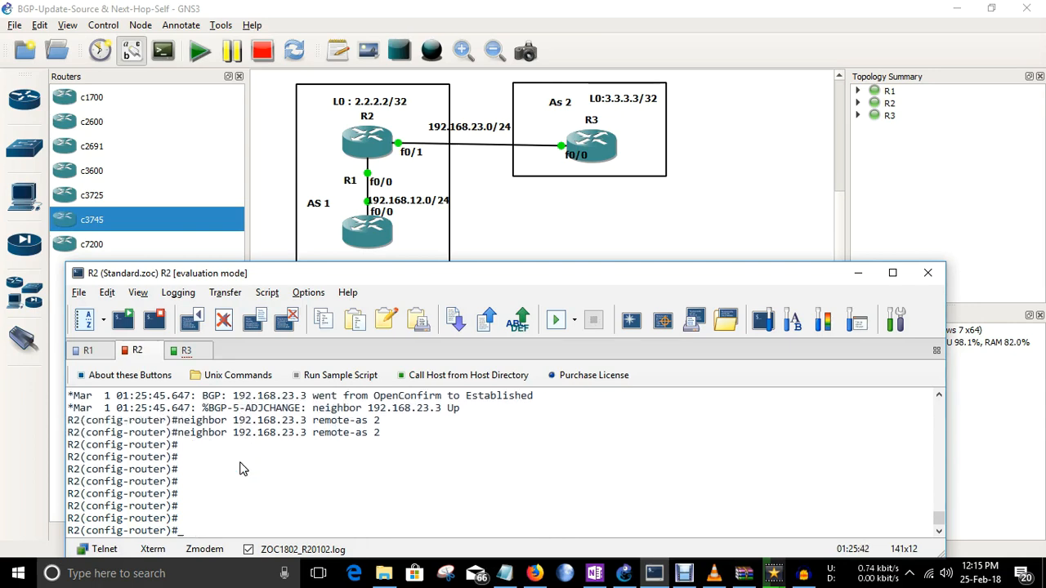
key(ctrl+Tab)
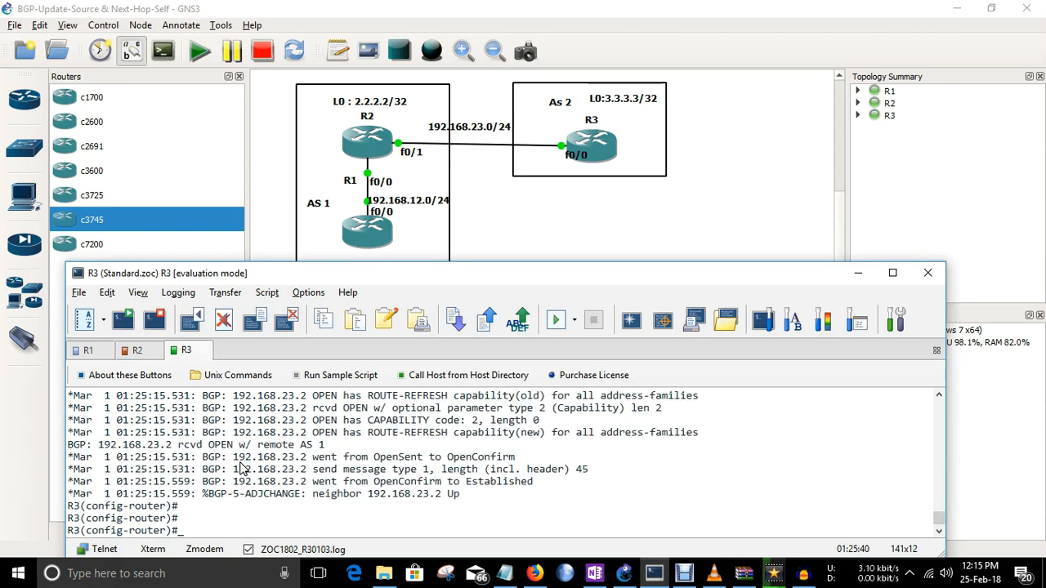
- Leave configuration mode on R3 and display its BGP neighbor summary with "show ip bgp summary"
text(do sh)
key(BackSpace)
key(BackSpace)
key(BackSpace)
key(BackSpace)
key(BackSpace)
key(BackSpace)
text(end)
key(Return)
text(sh)
key(Tab)
text(ip bgp su)
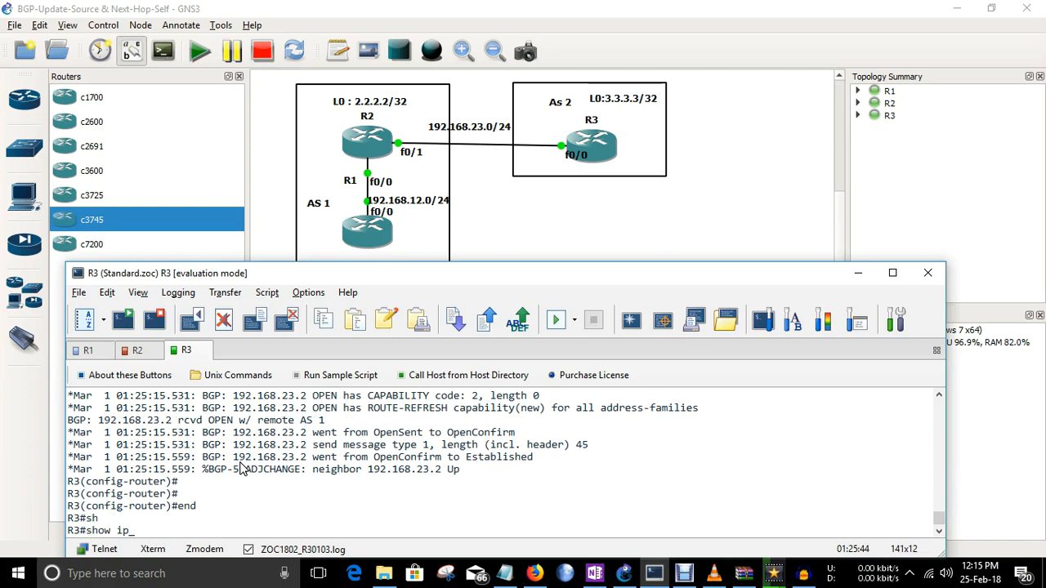
key(Tab)
key(Return)
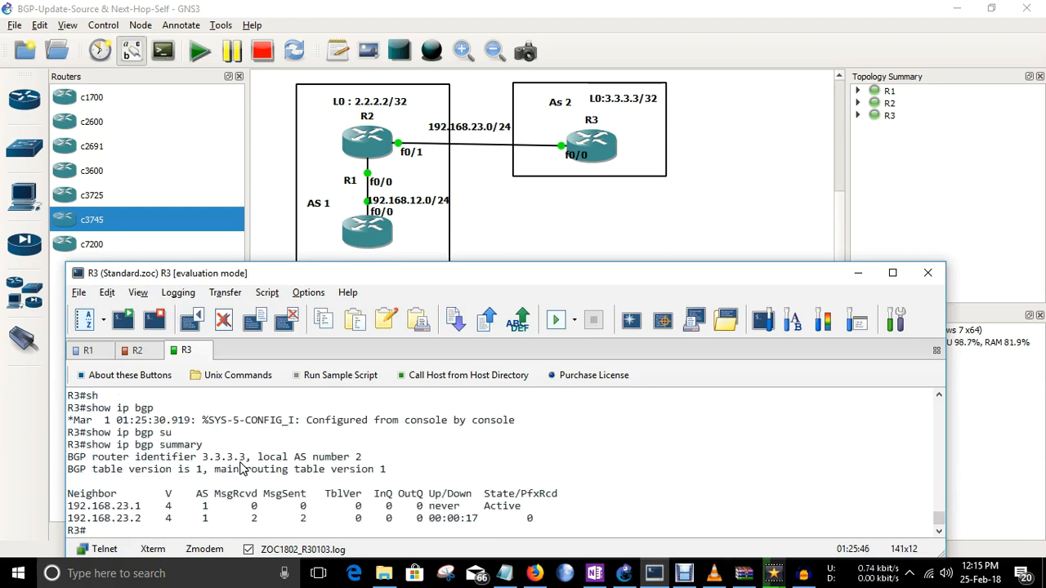
key(Return)
key(Return)
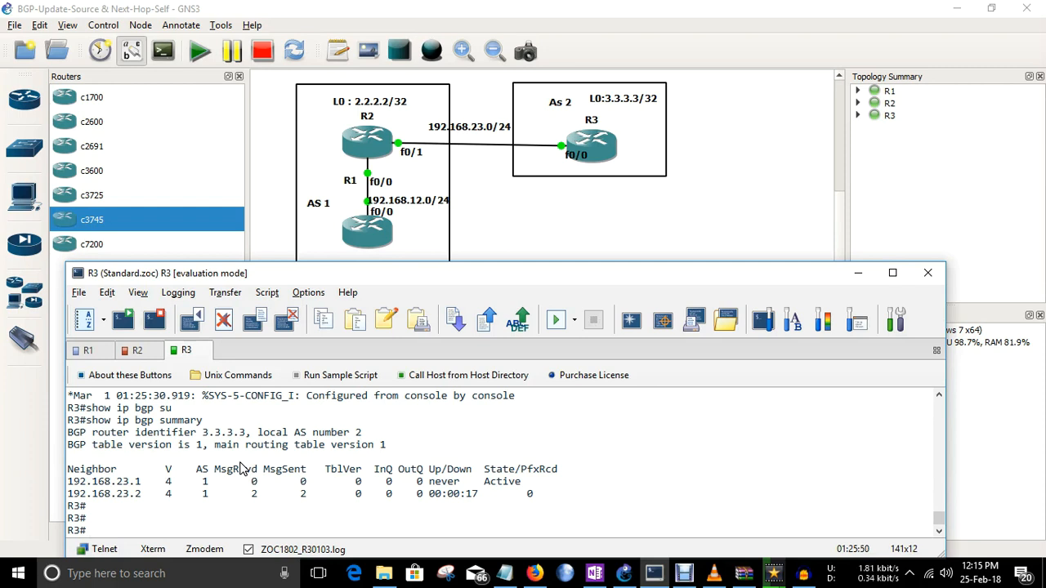
- Display R3's BGP configuration with "show running-config | section router bgp"
text(sh)
key(Tab)
text(run)
key(Tab)
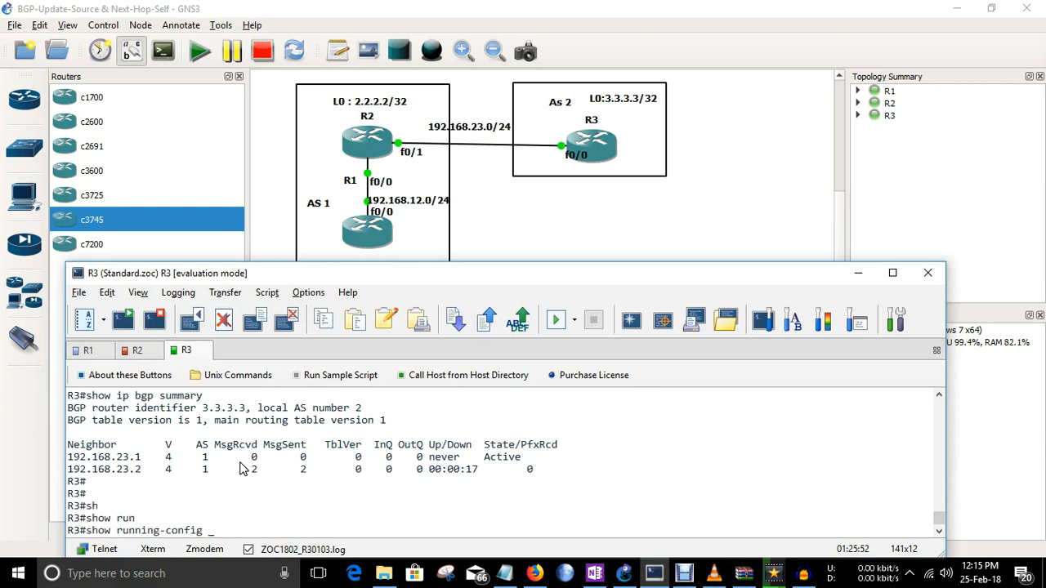
text(| se)
key(Tab)
text(router bgp)
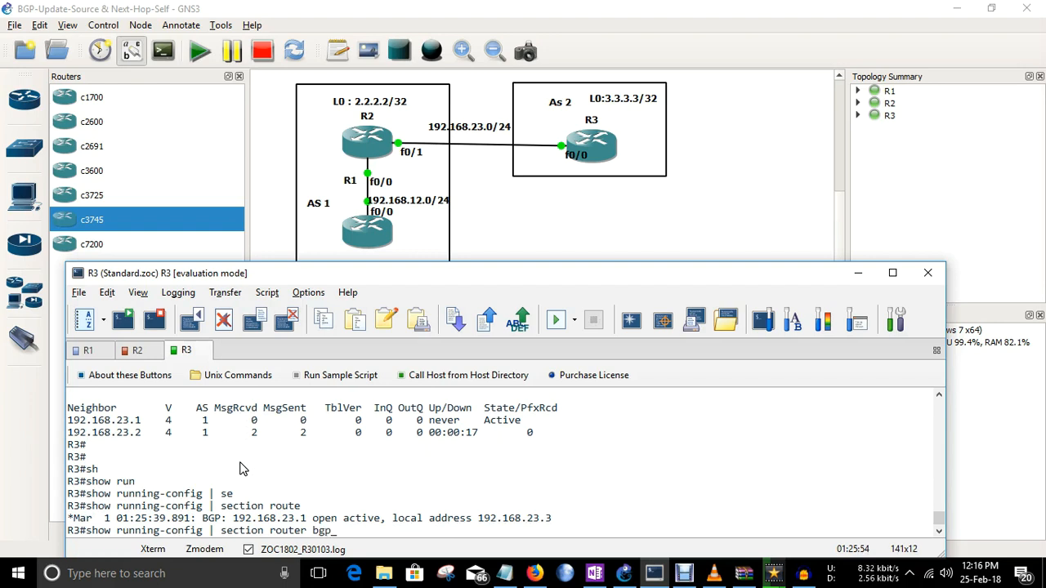
key(Return)
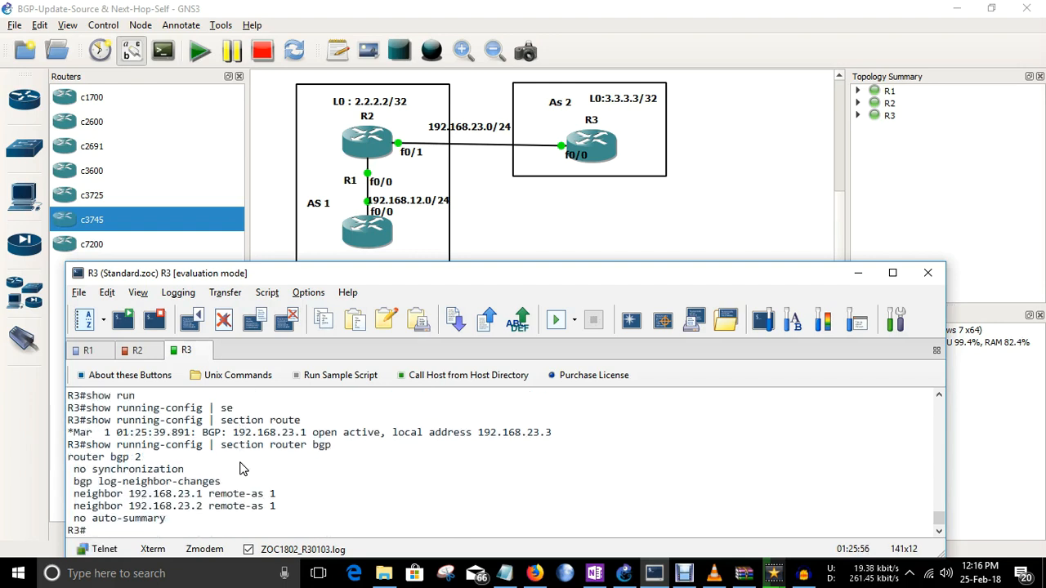
- Enter configuration of BGP process 2 on R3 and remove the neighbor 192.168.23.1 remote-as 1 statement
key(Return)
text(conf)
key(Return)
key(Return)
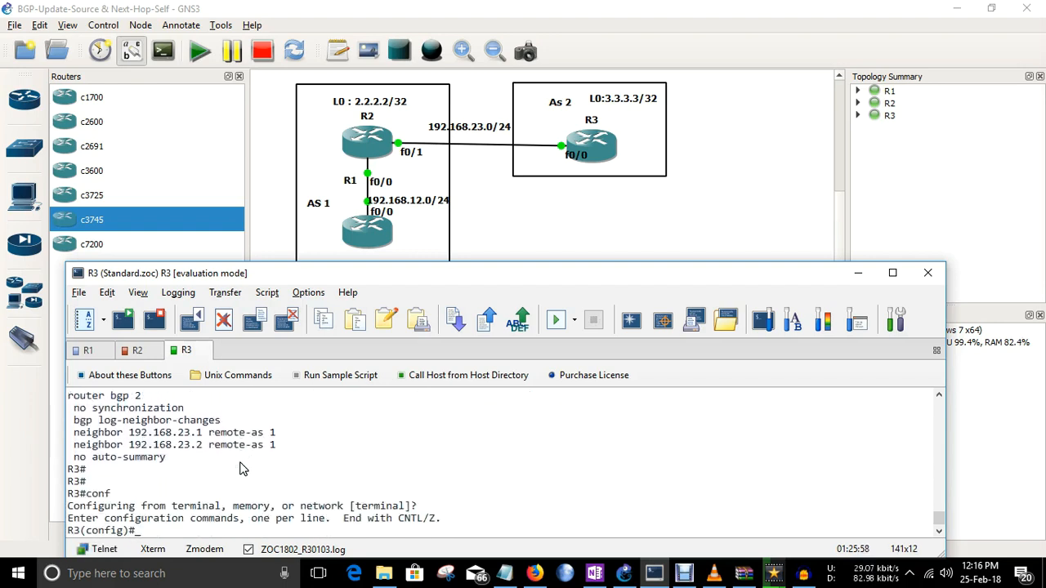
text(route)
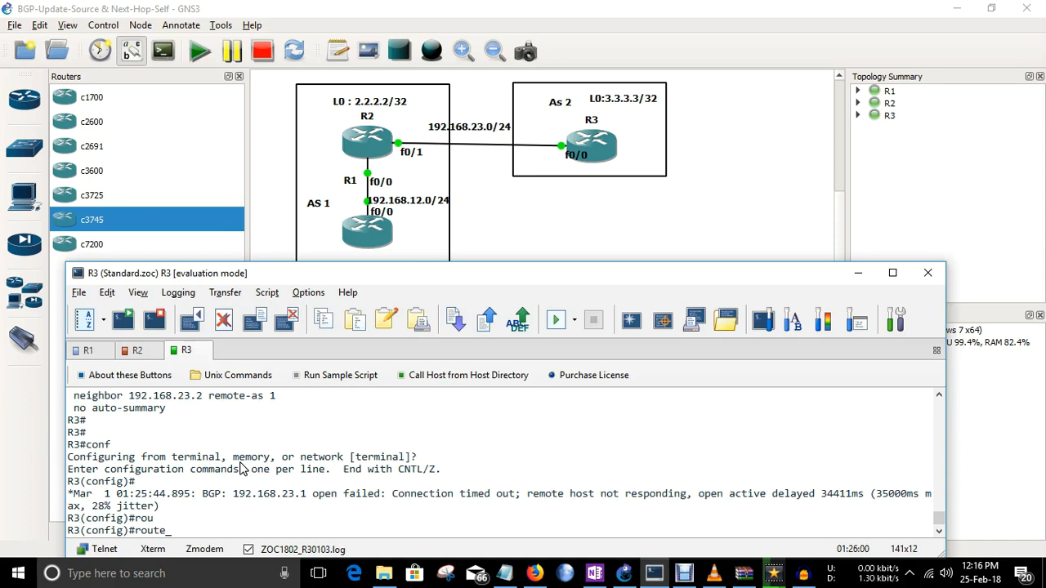
text(r bg)
key(Tab)
text(2)
key(Return)
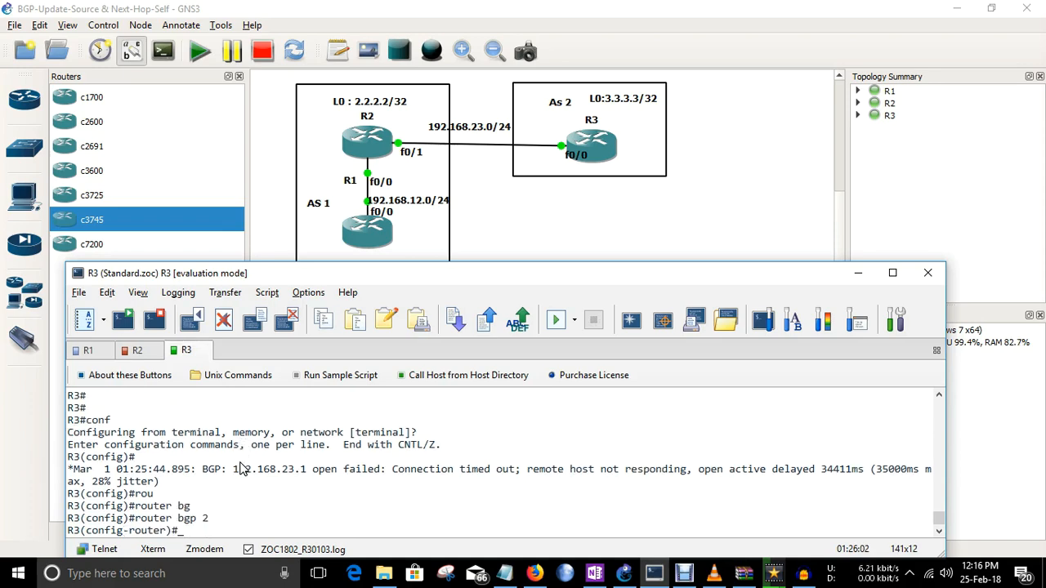
text(no)
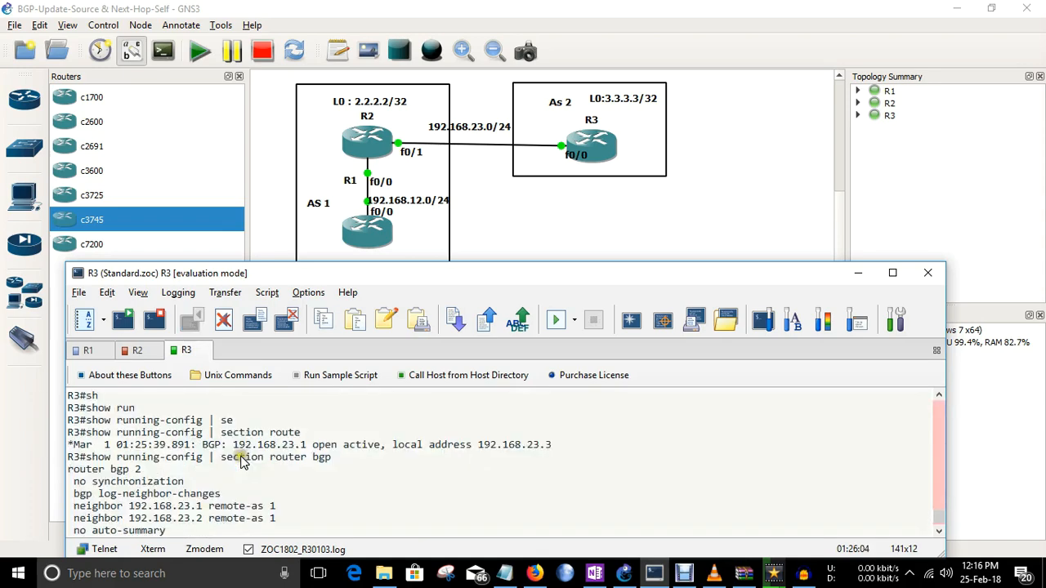
drag(76, 508, 275, 506)
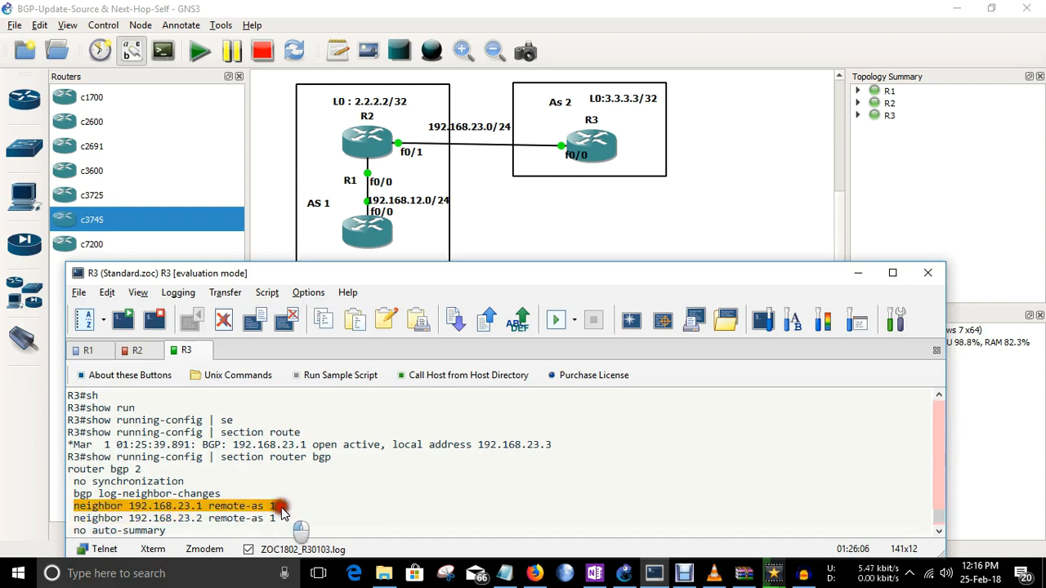
right_click(461, 500)
key(Return)
key(Return)
key(Return)
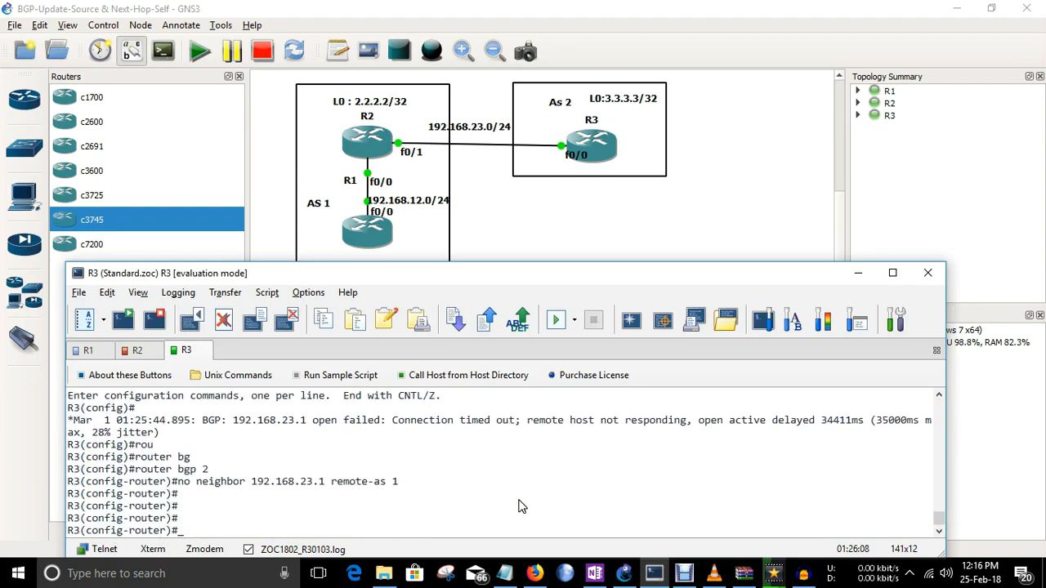
- Exit configuration mode on R3 and recheck the remaining BGP neighbors with "show ip bgp summary"
text(end)
key(Return)
key(Return)
key(Return)
key(Return)
key(Up)
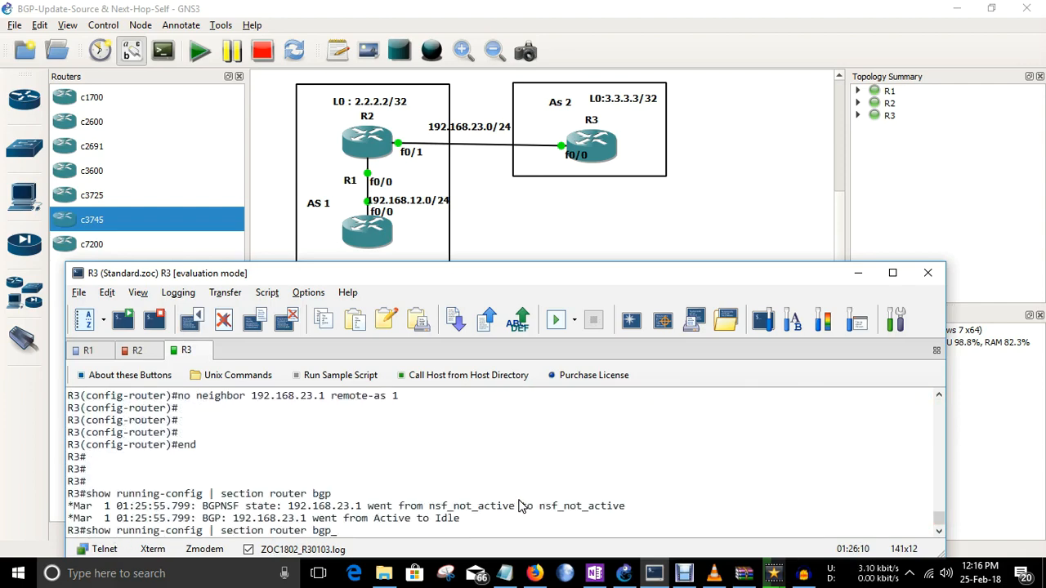
key(Up)
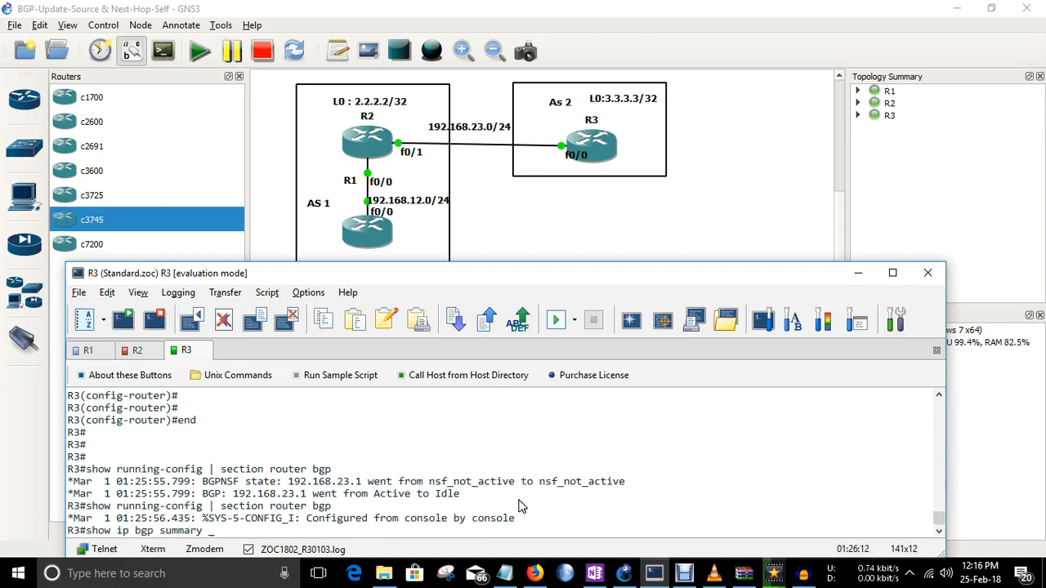
key(Return)
key(Return)
key(Return)
key(Return)
key(Return)
key(Return)
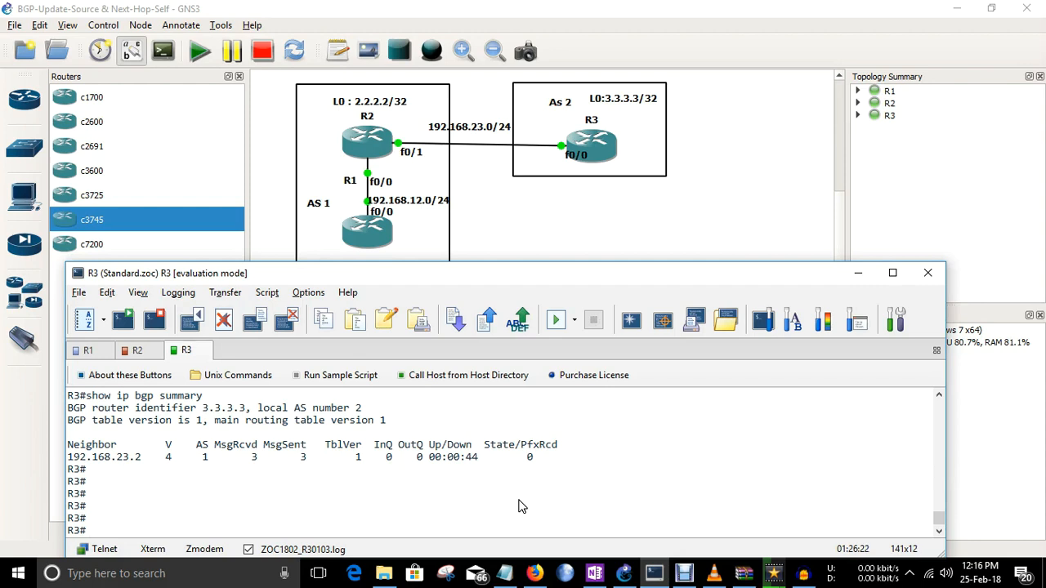
- Switch to R1's console, enter global configuration mode and start the BGP process with AS number 1
click(86, 350)
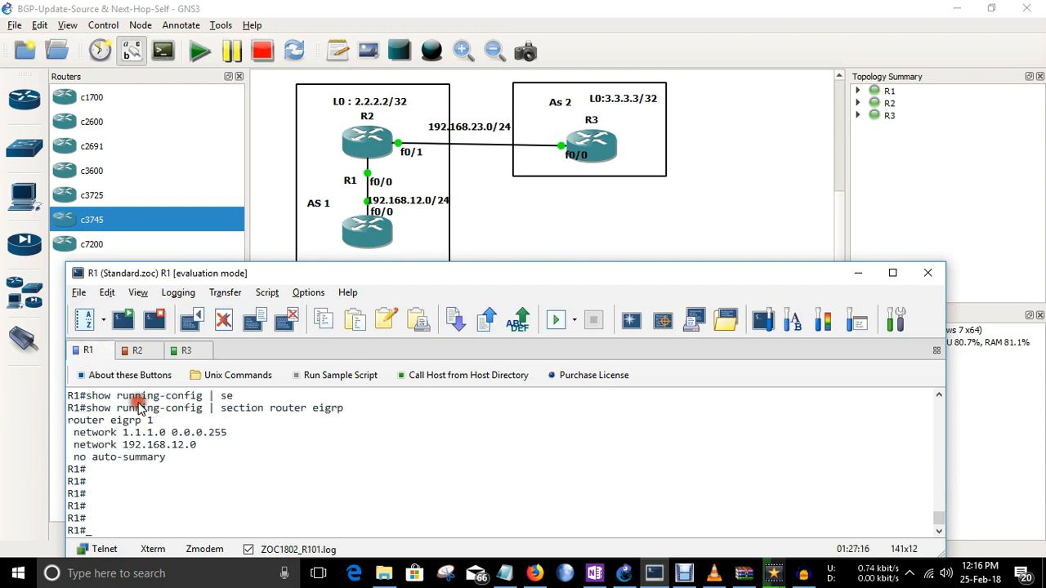
key(Return)
key(Return)
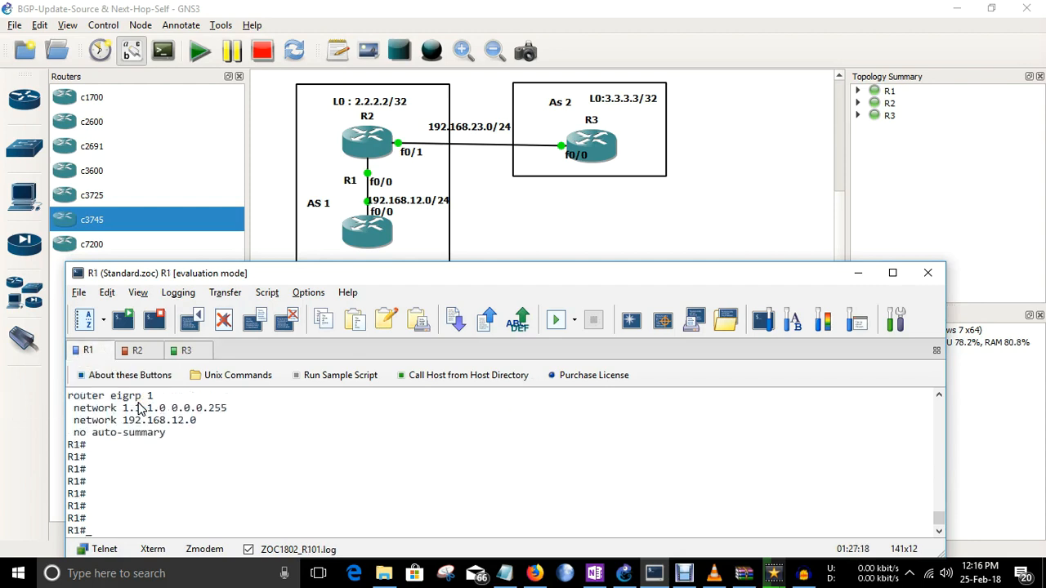
text(conf r)
key(Return)
key(Return)
text(conf t)
key(Return)
key(Return)
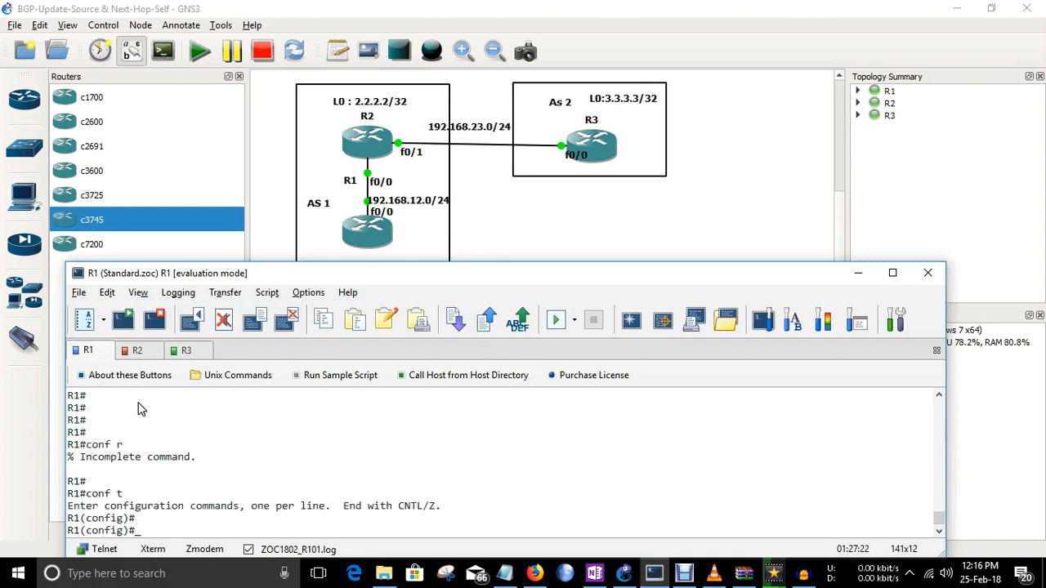
key(Return)
text(ro)
key(Tab)
text(uteu)
key(BackSpace)
text(r bg)
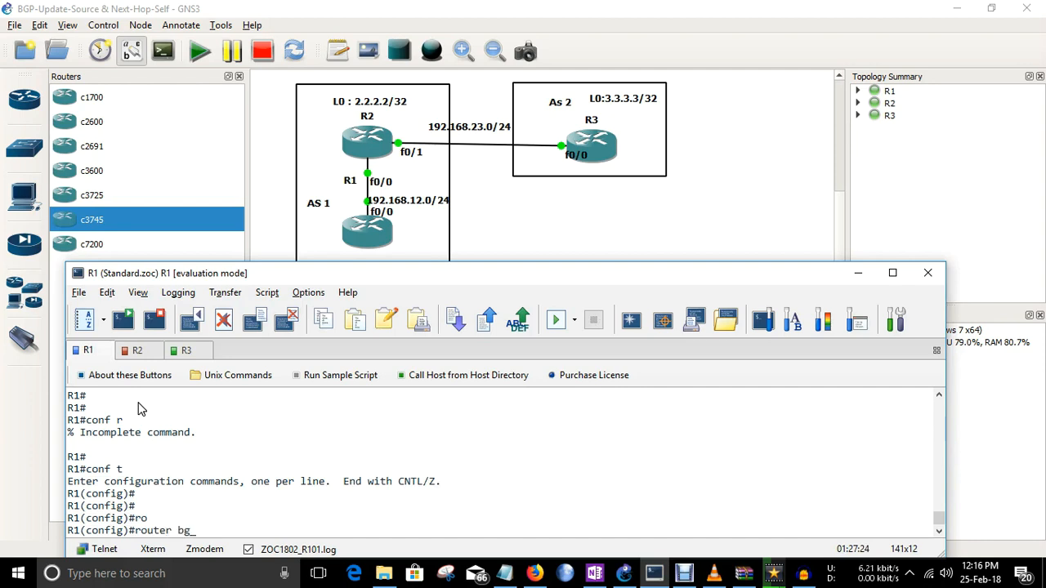
key(Tab)
text(p 1)
key(Return)
key(Return)
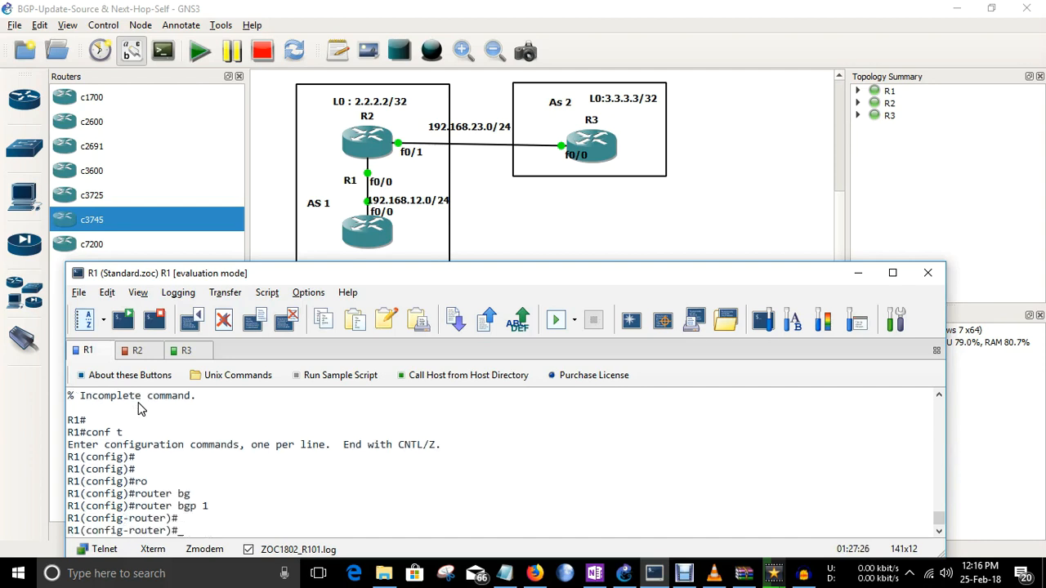
- Add neighbor 2.2.2.2 with remote AS 1 to R1's BGP process
text(nei)
key(Tab)
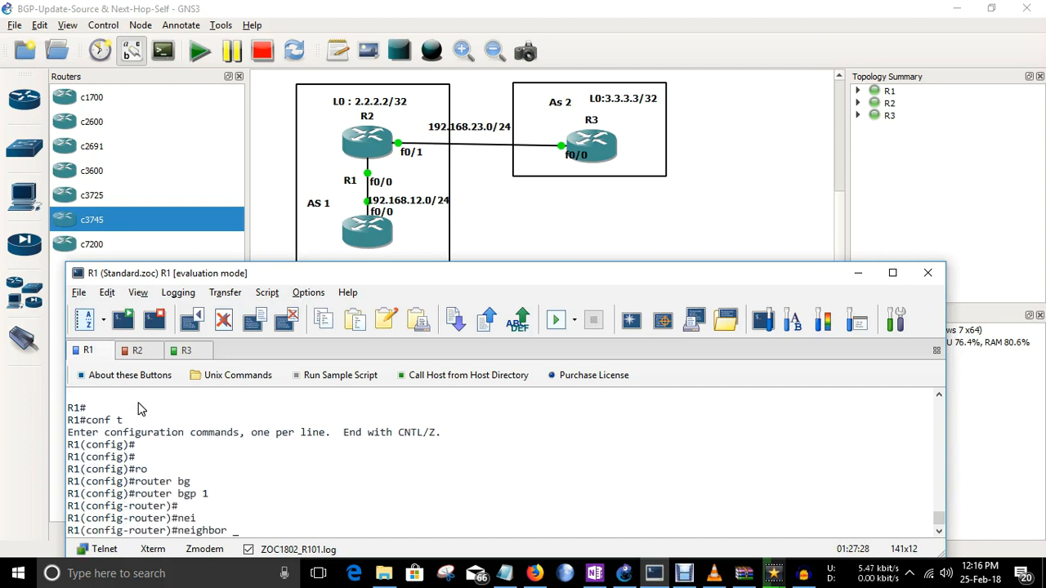
text(2.2.2.2 re)
key(Tab)
text(mot)
key(Tab)
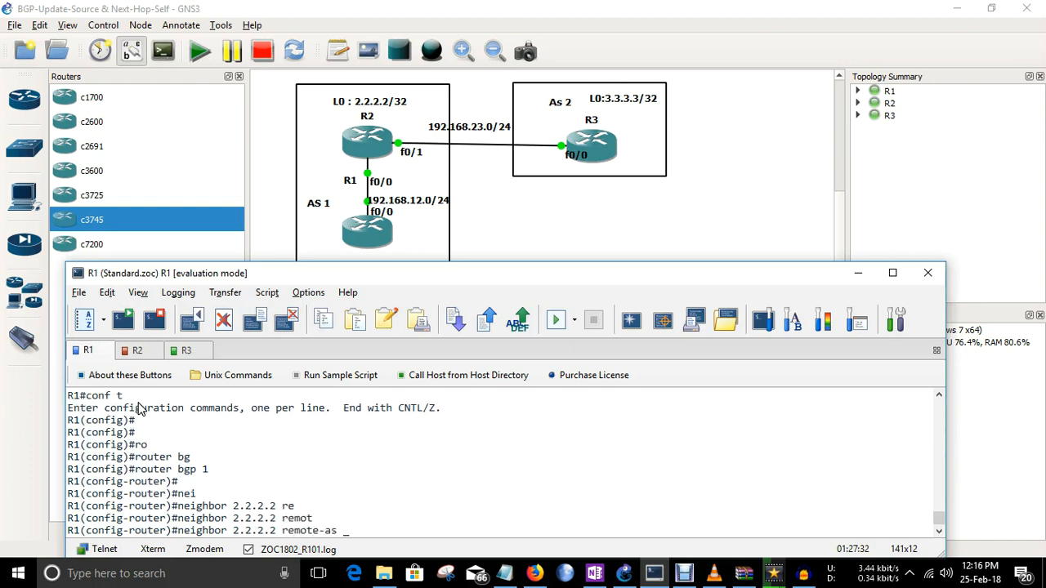
text(1)
key(Return)
key(Return)
- Switch to R2's console and add neighbor 1.1.1.1 with remote AS 1 to its BGP process
key(ctrl+Tab)
key(Return)
key(Return)
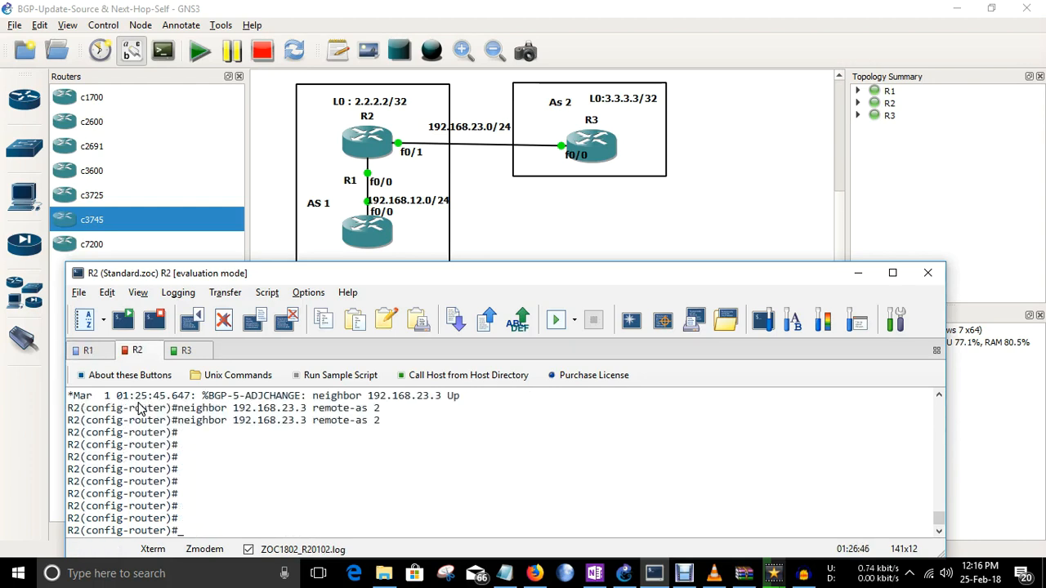
text(nei)
key(Tab)
text(1.1.1.)
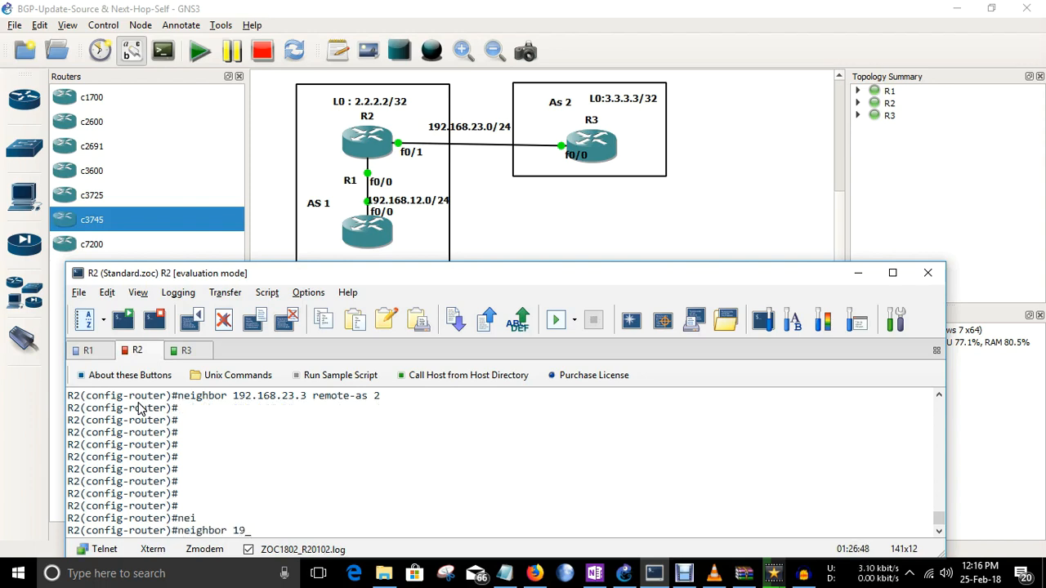
text(1 ne)
text(i)
key(Tab)
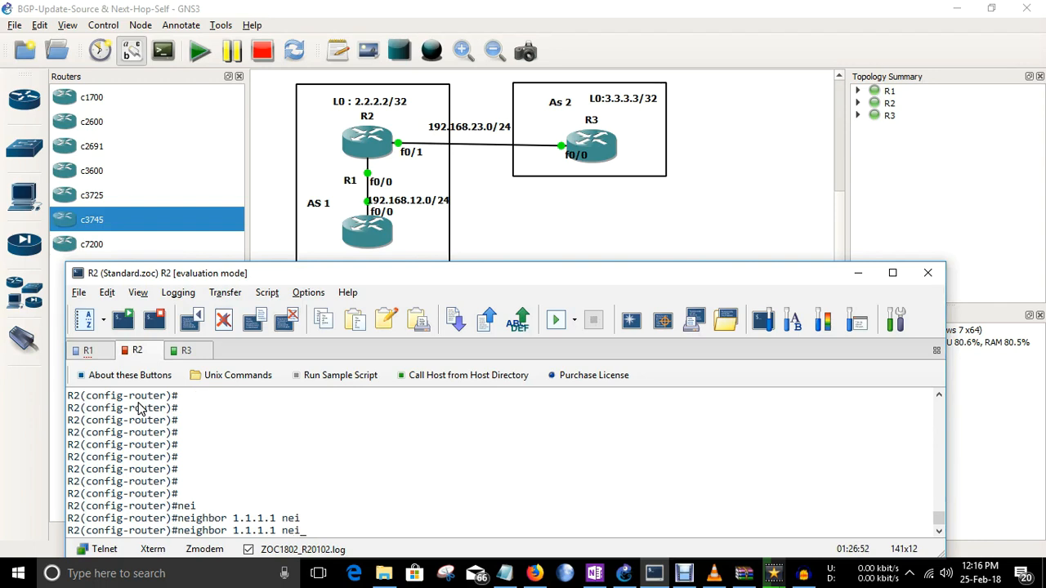
key(BackSpace)
key(BackSpace)
key(BackSpace)
text(re)
key(Tab)
text(mot)
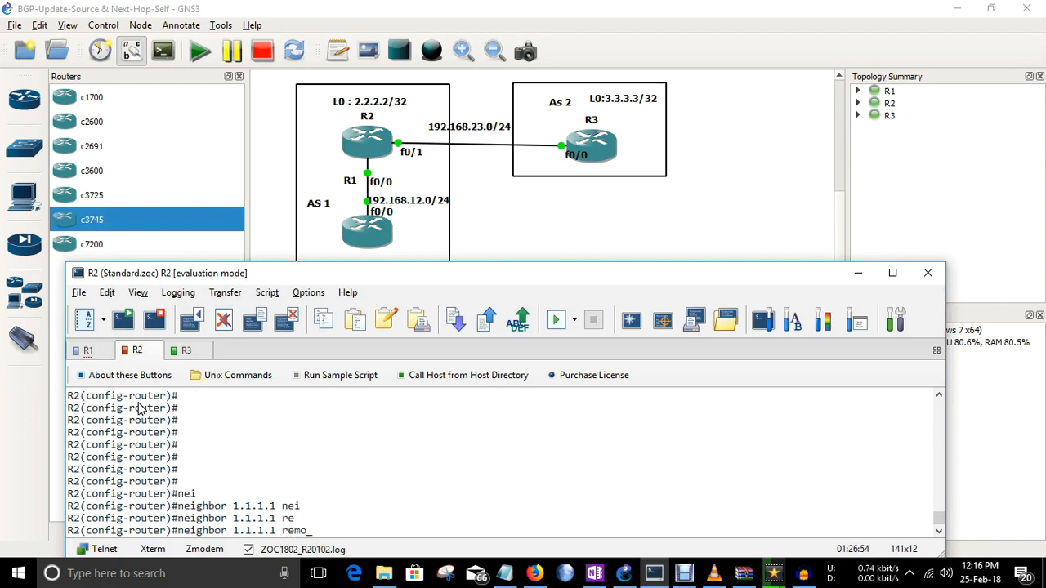
key(Tab)
text(1)
key(Return)
key(Return)
key(Return)
key(Return)
key(Return)
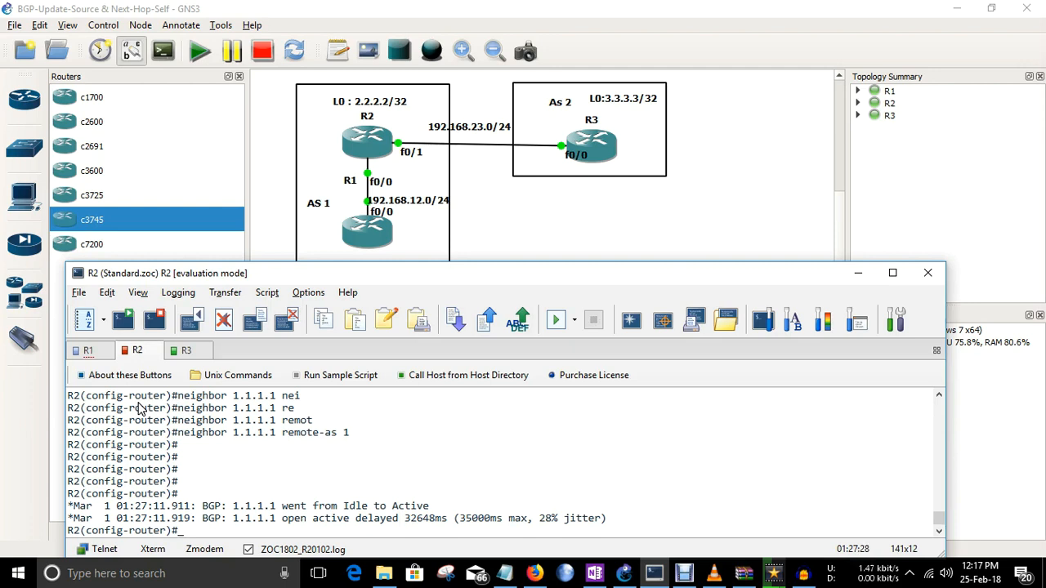
- Return to R1's console and set the update source for BGP neighbor 2.2.2.2 to loopback 0
click(86, 350)
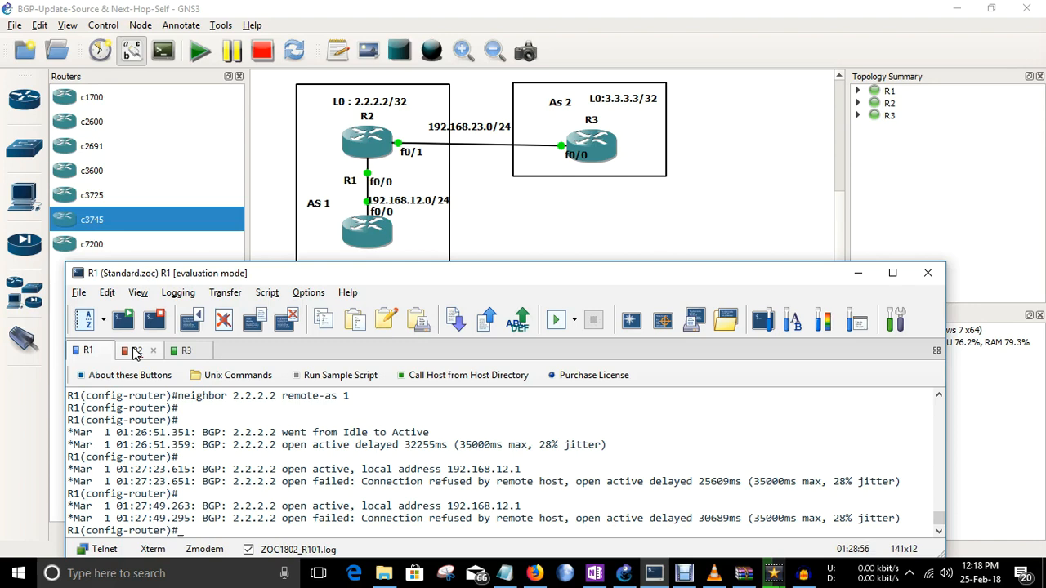
key(Return)
key(Return)
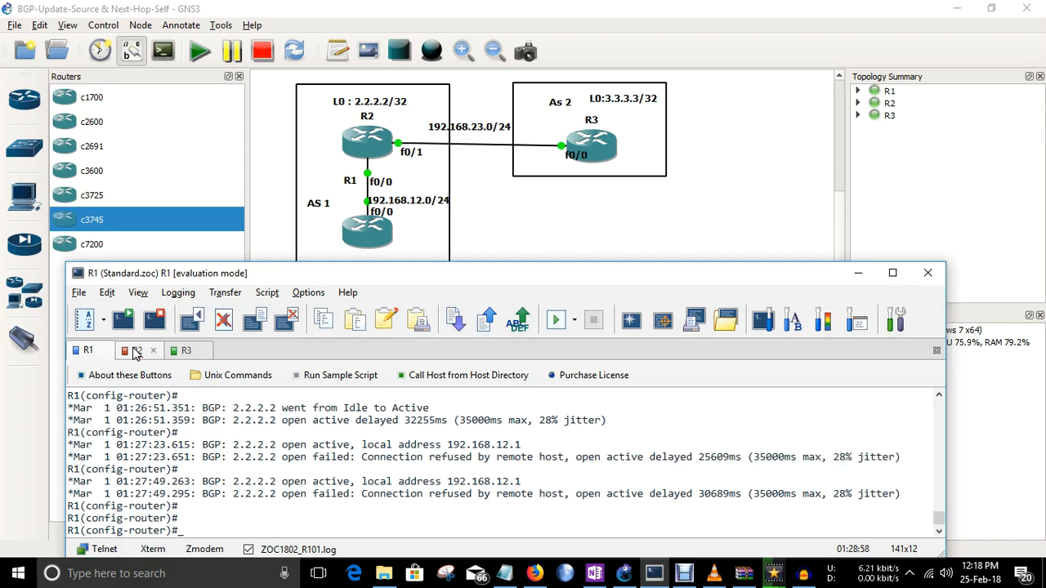
text(nei)
key(Tab)
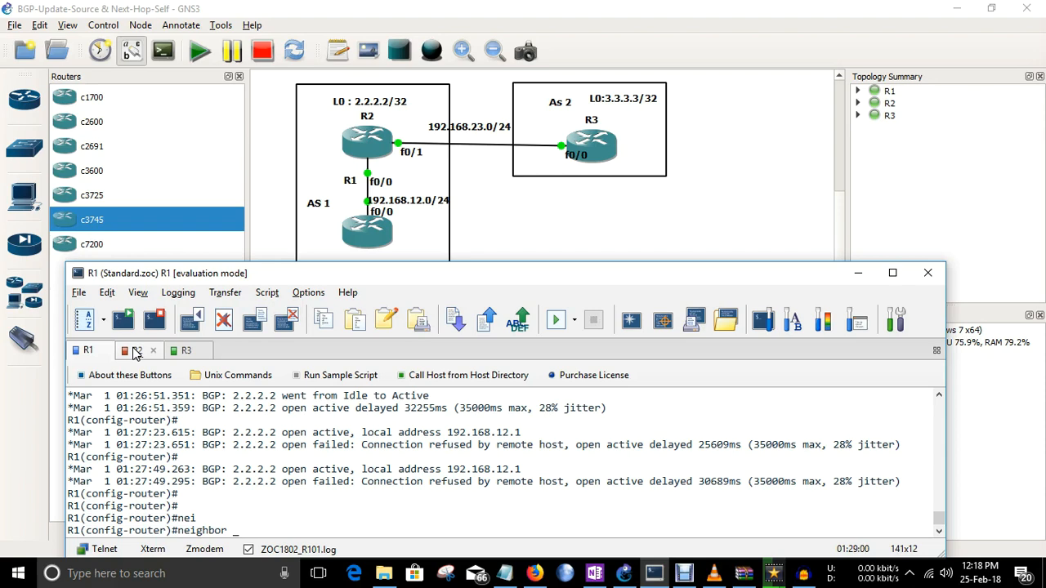
text(2.2.2.2 up)
key(Tab)
text(lo)
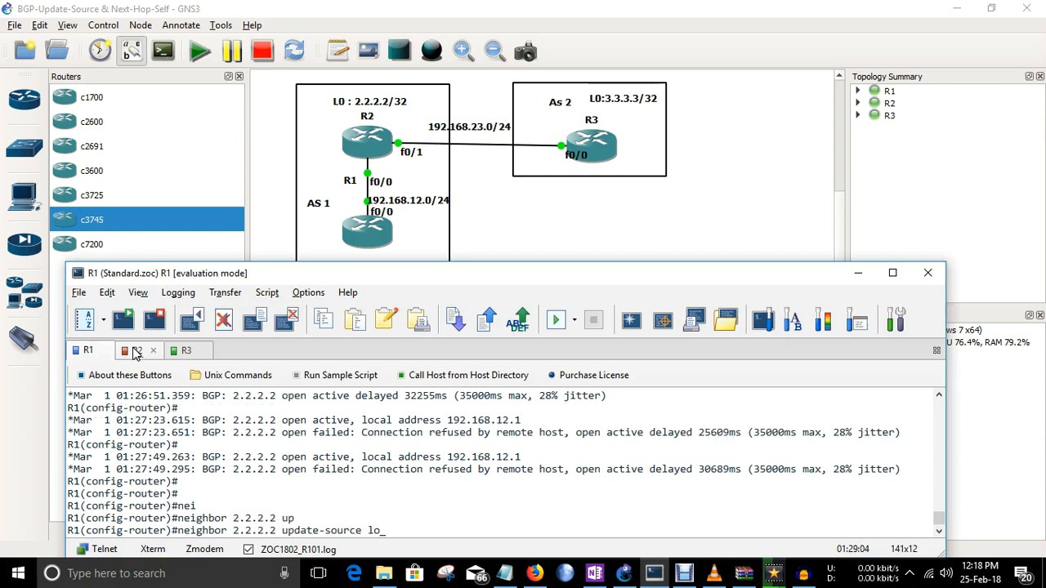
key(Tab)
text(0)
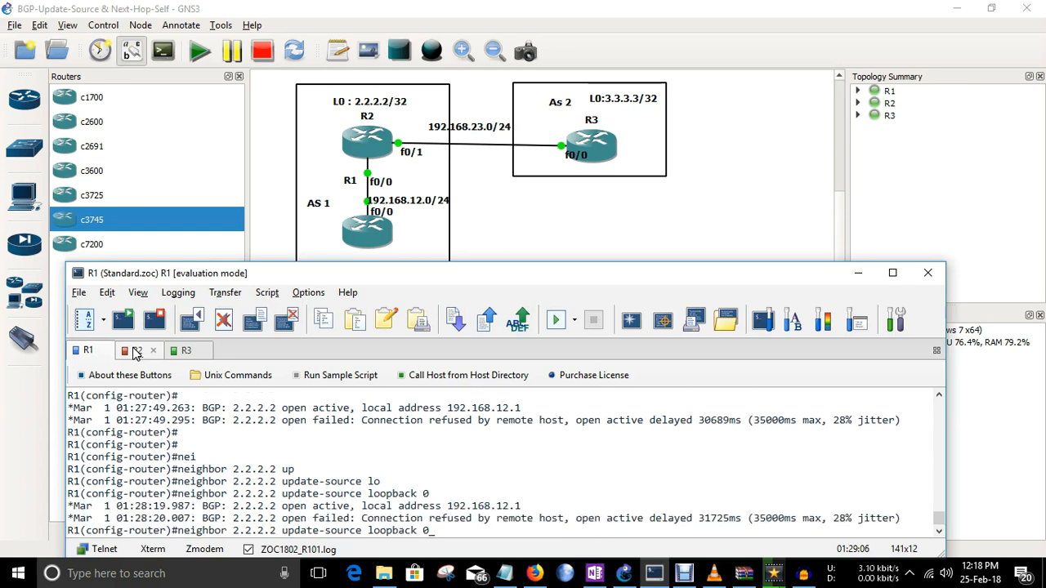
key(Return)
key(Return)
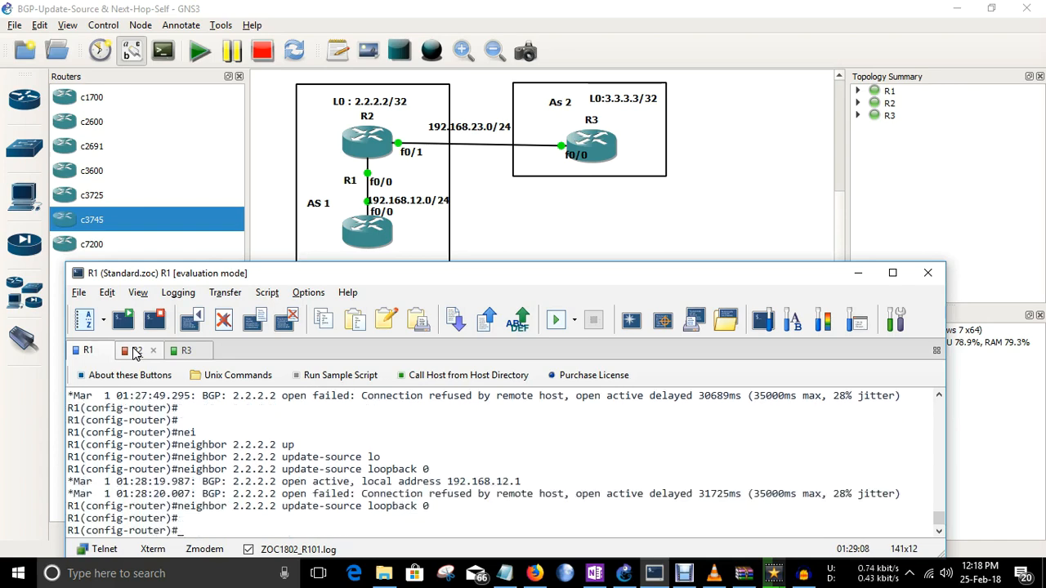
- Switch to R2's console and set the update source for BGP neighbor 1.1.1.1 to loopback 0
click(135, 352)
key(Return)
text(nei)
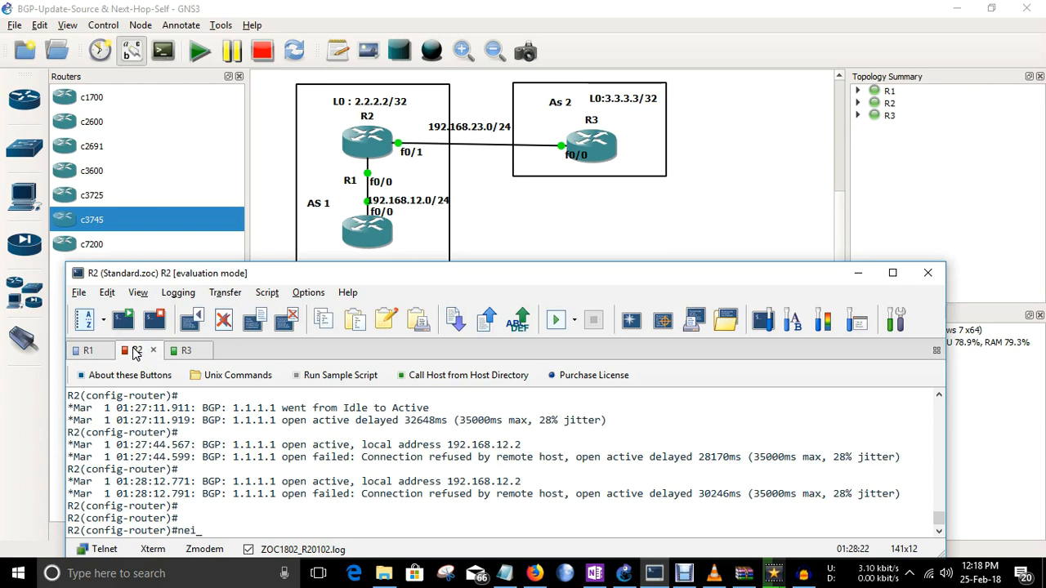
key(Tab)
text(1.1.1.1 up)
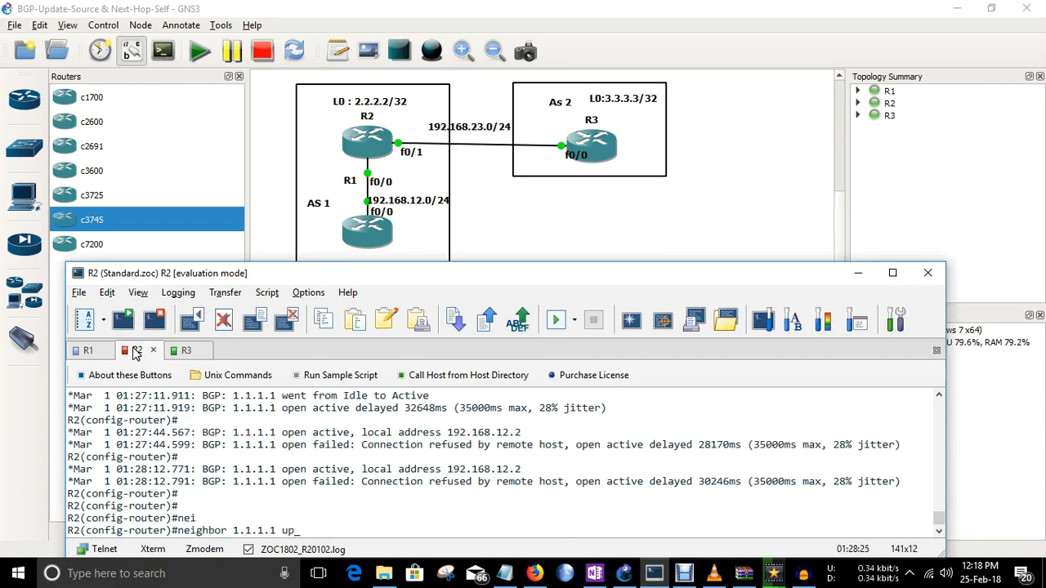
key(Tab)
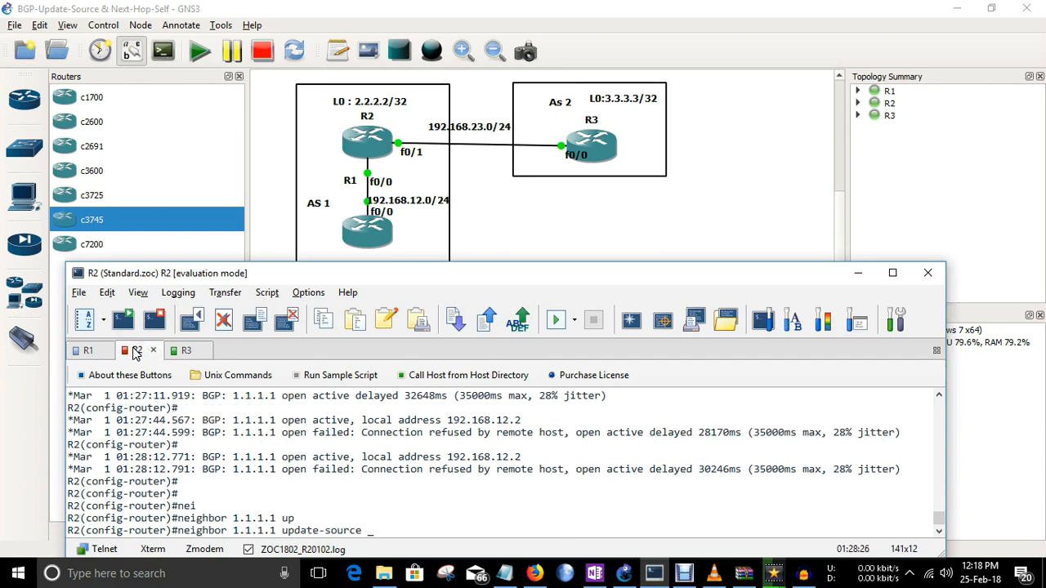
text(lo)
key(Tab)
text(0)
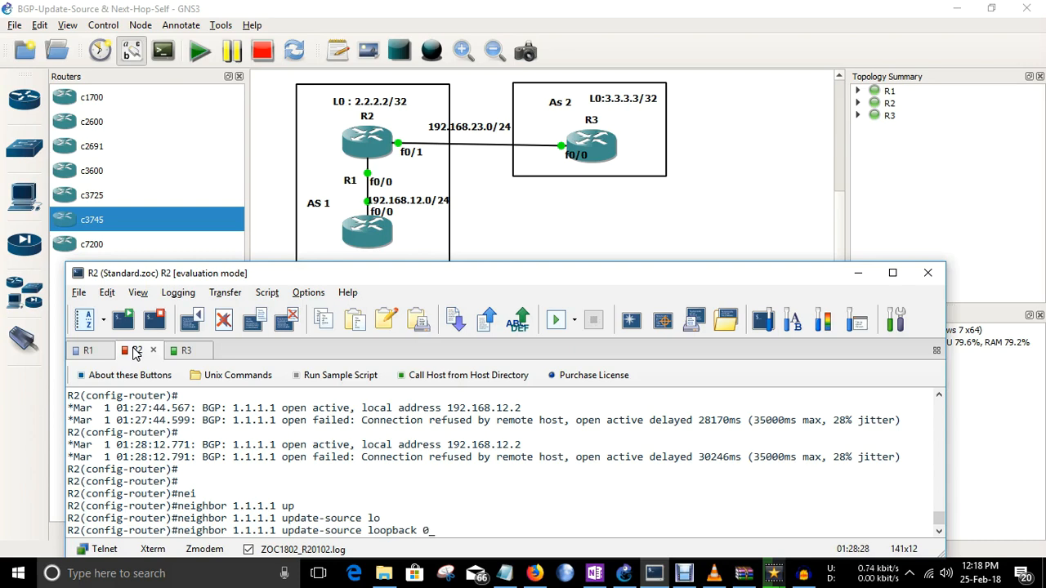
key(Return)
key(Return)
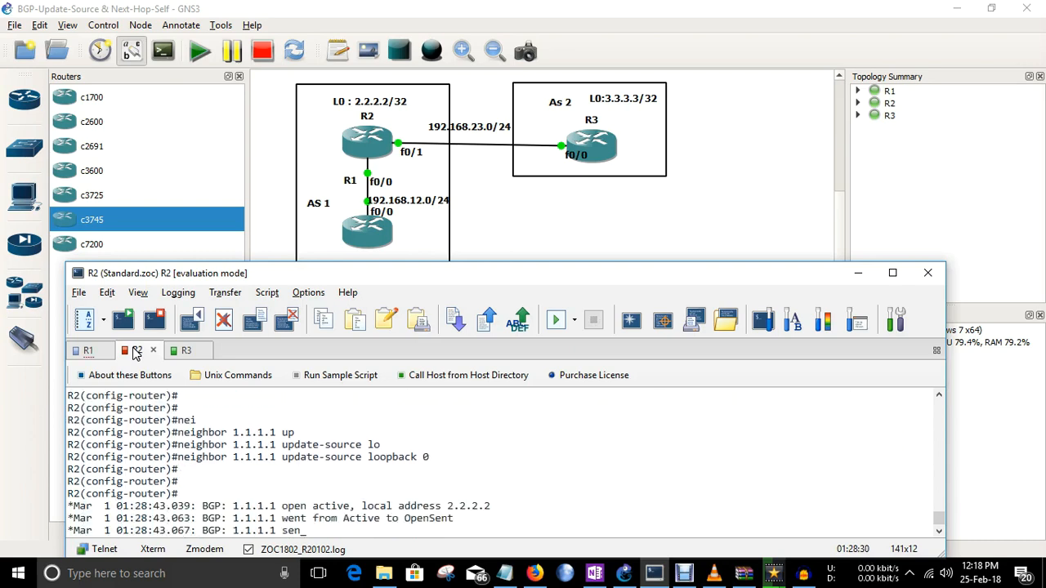
key(Return)
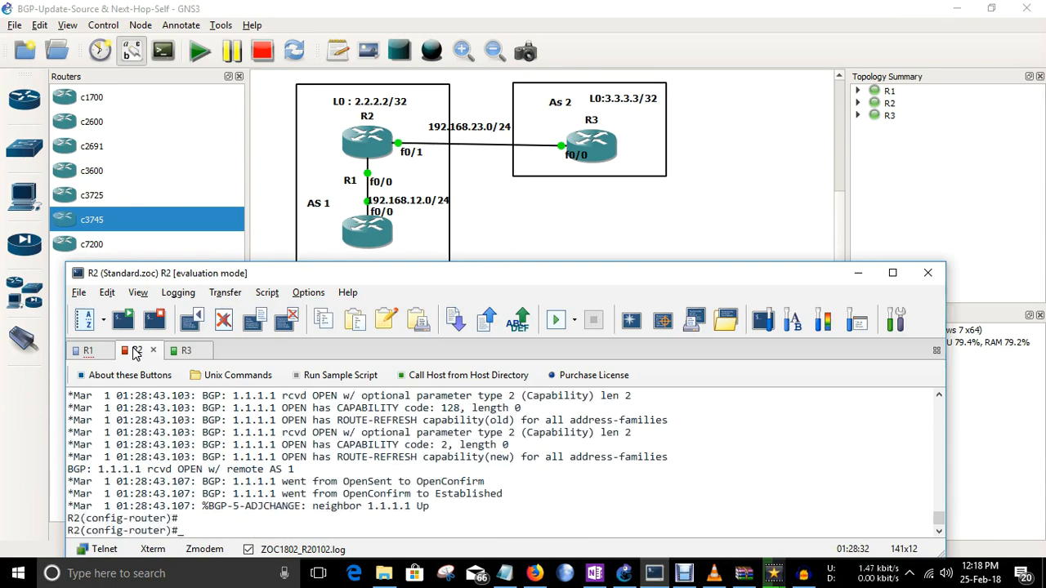
key(Return)
key(Return)
key(Return)
key(Return)
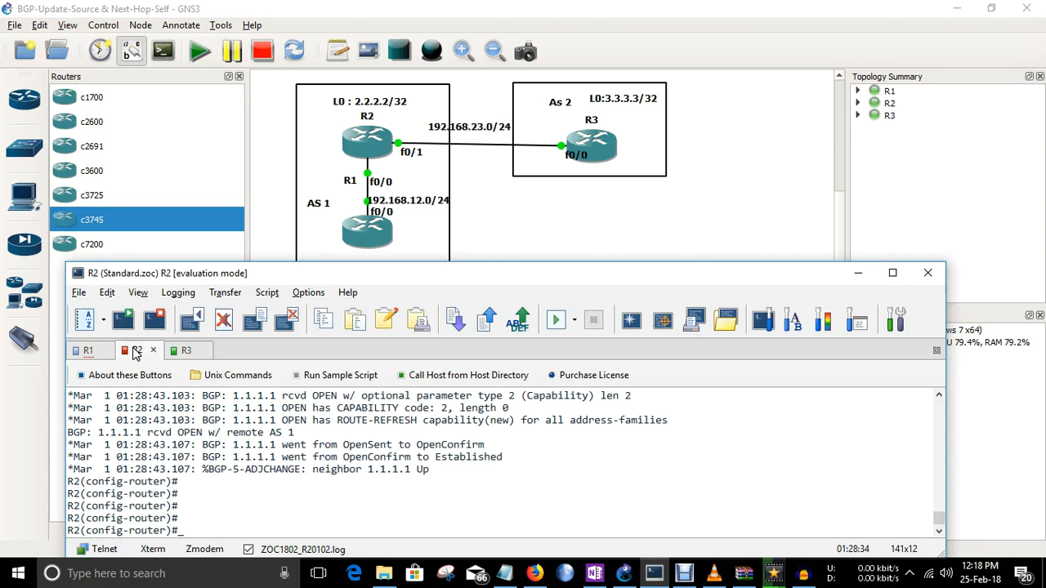
- Leave configuration mode on R2 and display its BGP neighbor summary with show ip bgp summary
text(end)
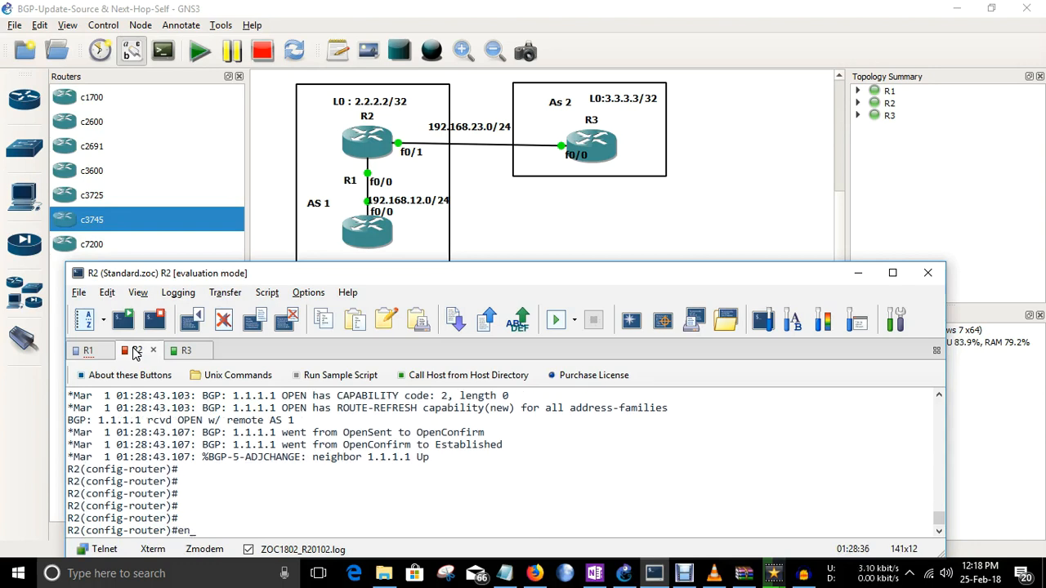
key(Return)
key(Return)
text(sh)
key(Tab)
text(ip bfgp)
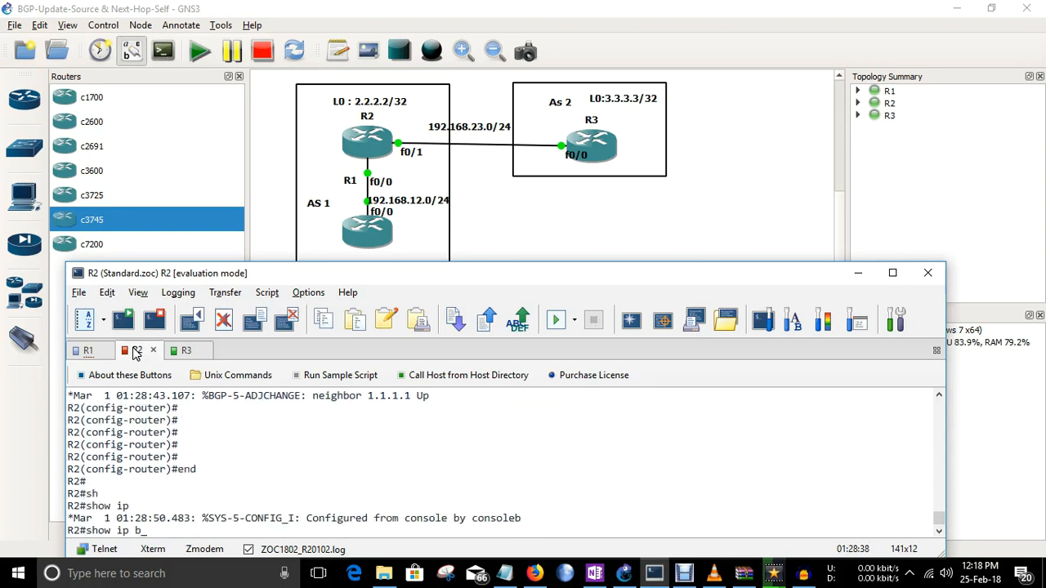
key(BackSpace)
key(BackSpace)
key(BackSpace)
text(gp su)
key(Tab)
key(Return)
key(Return)
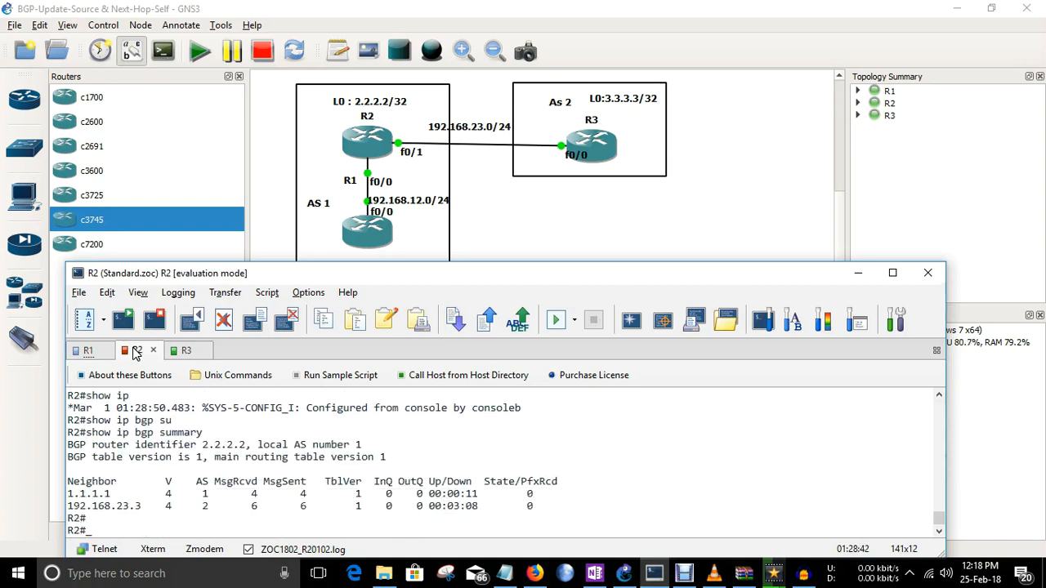
key(Return)
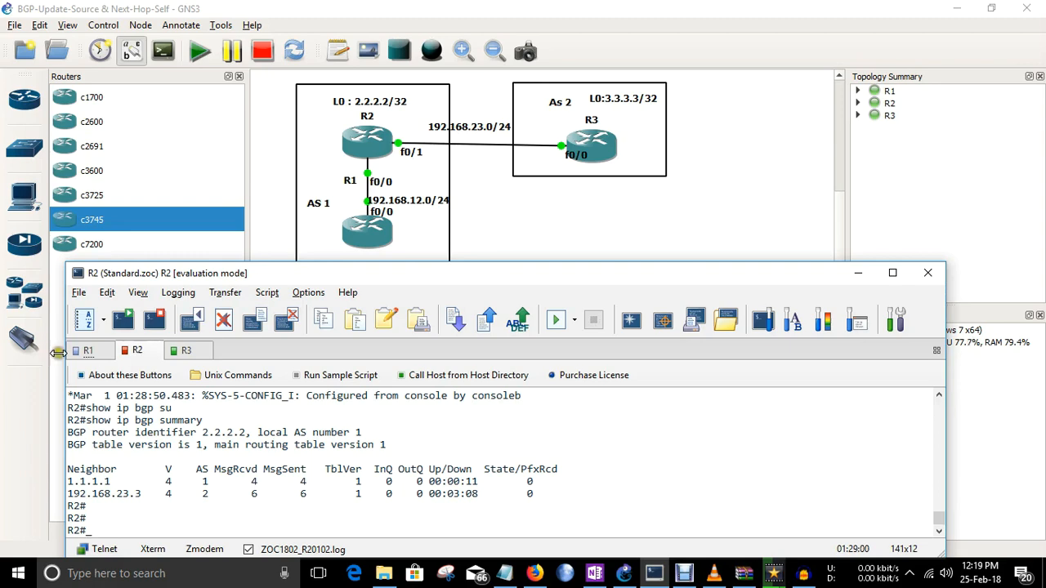
- Switch to R1's console, leave configuration mode and display its BGP table with show ip bgp
click(85, 351)
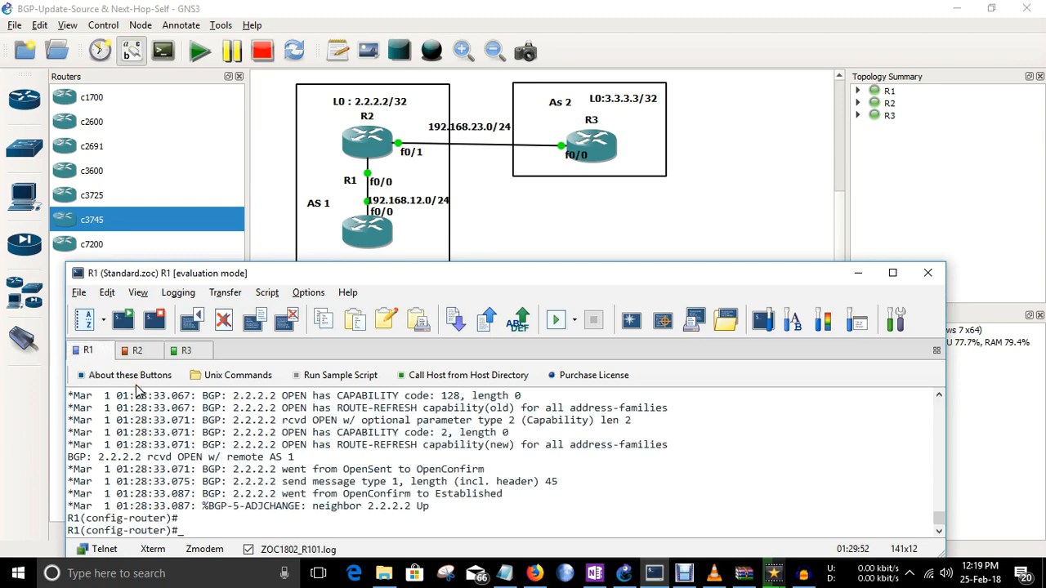
text(end)
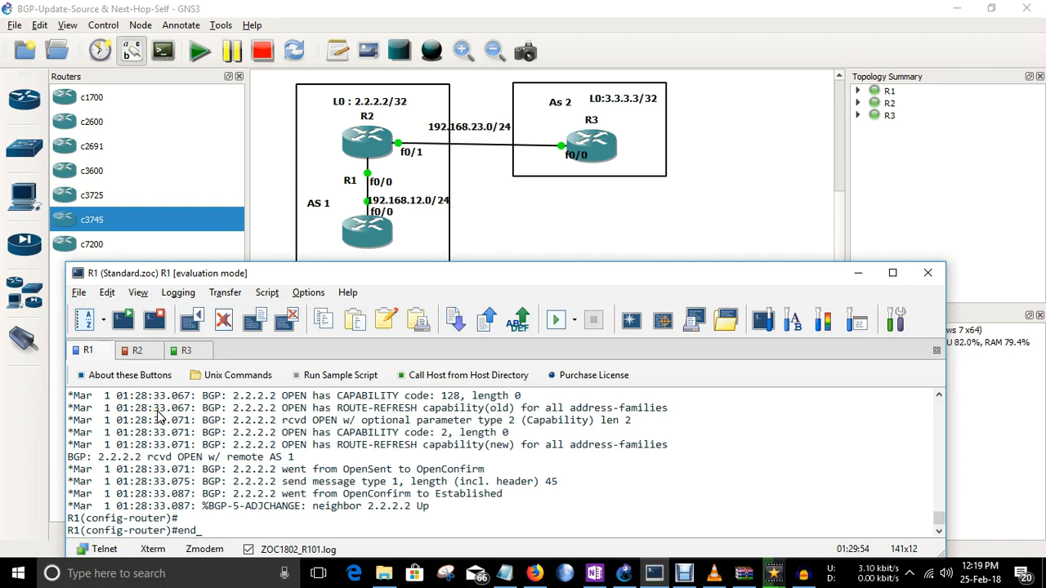
key(Return)
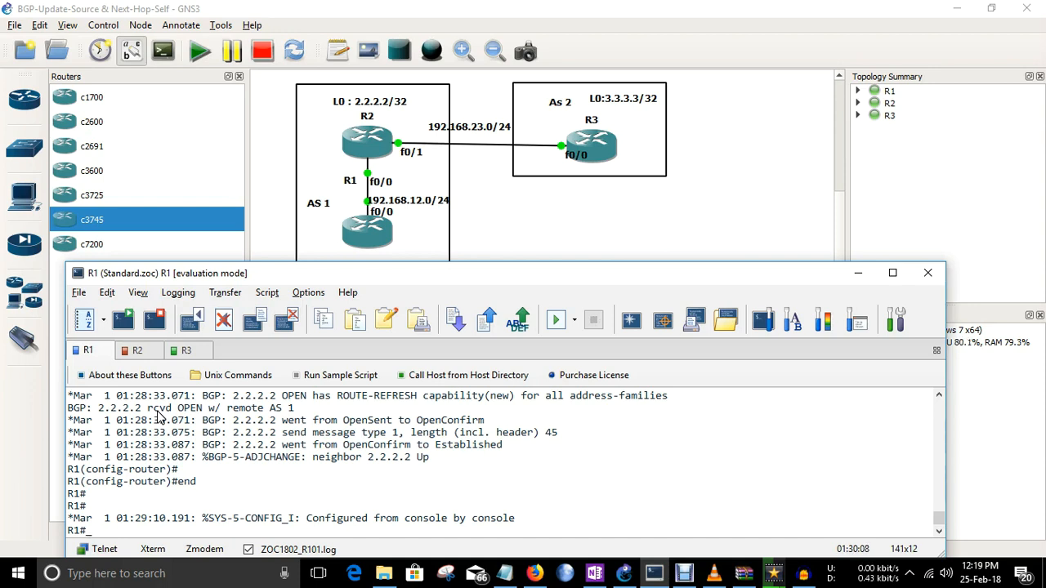
key(Return)
key(Return)
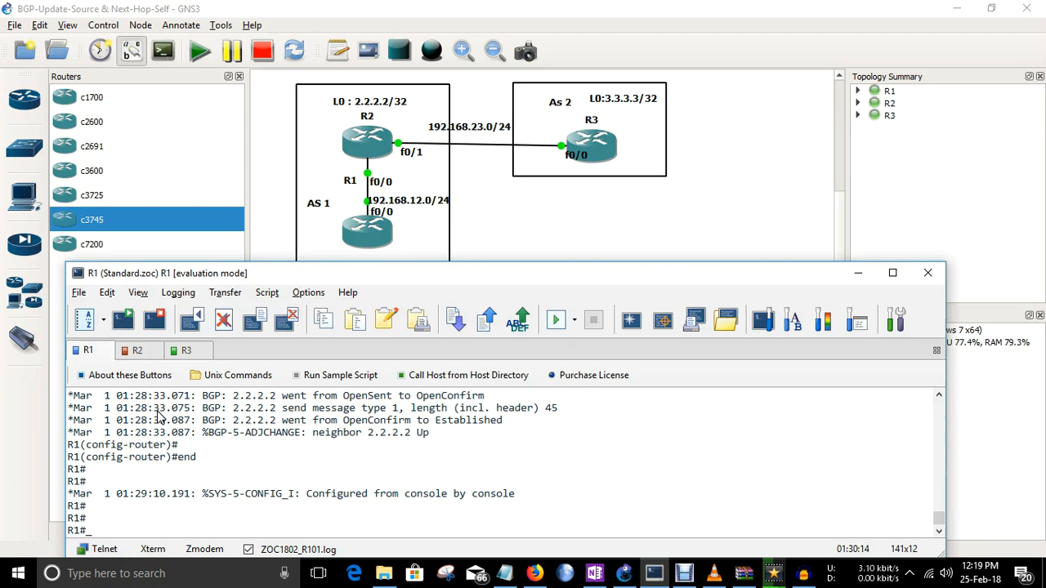
key(Return)
text(sh)
key(Tab)
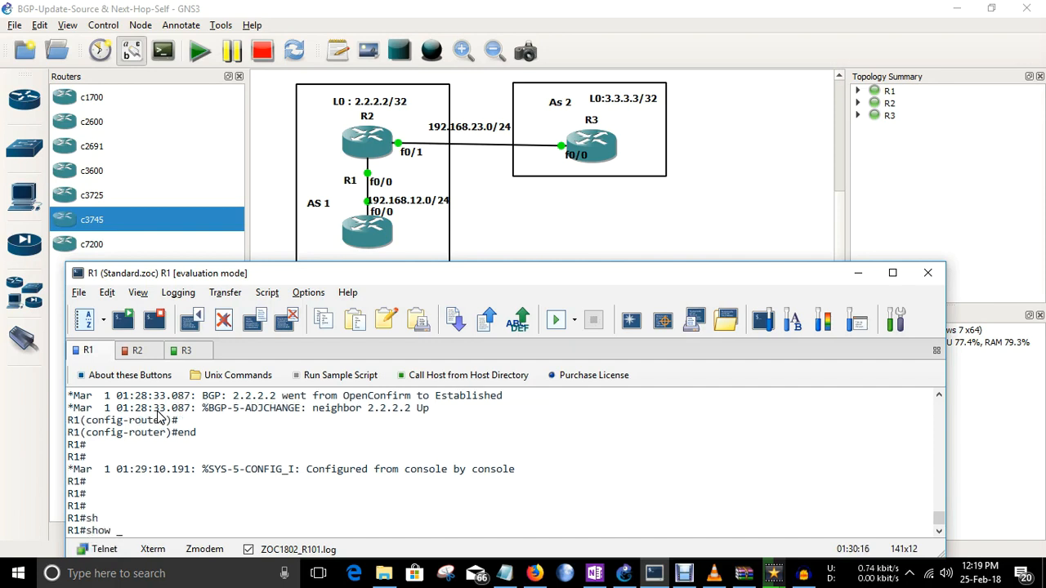
text(ip bgp)
key(Tab)
key(Return)
key(Return)
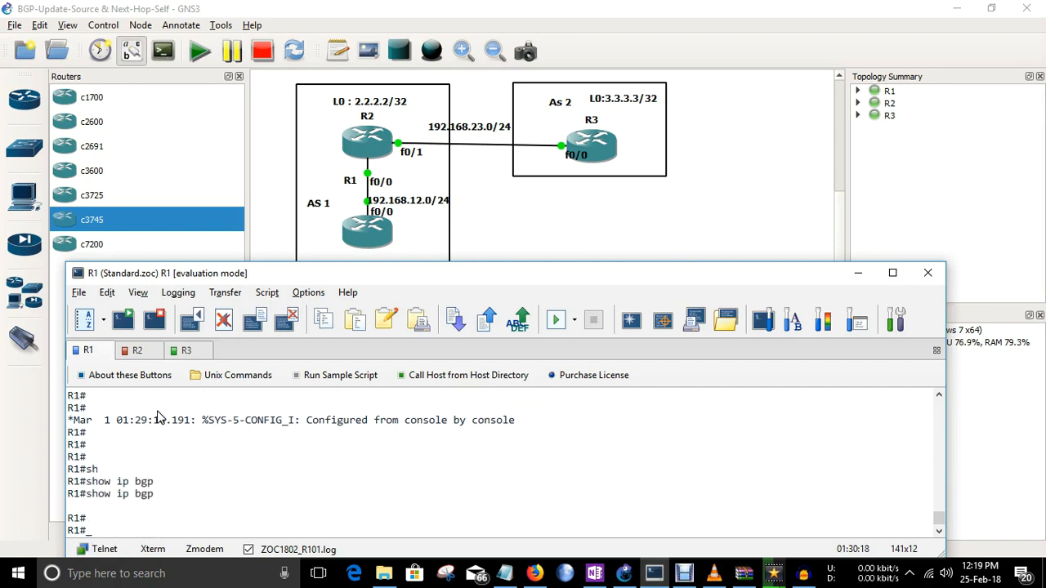
key(Return)
key(Return)
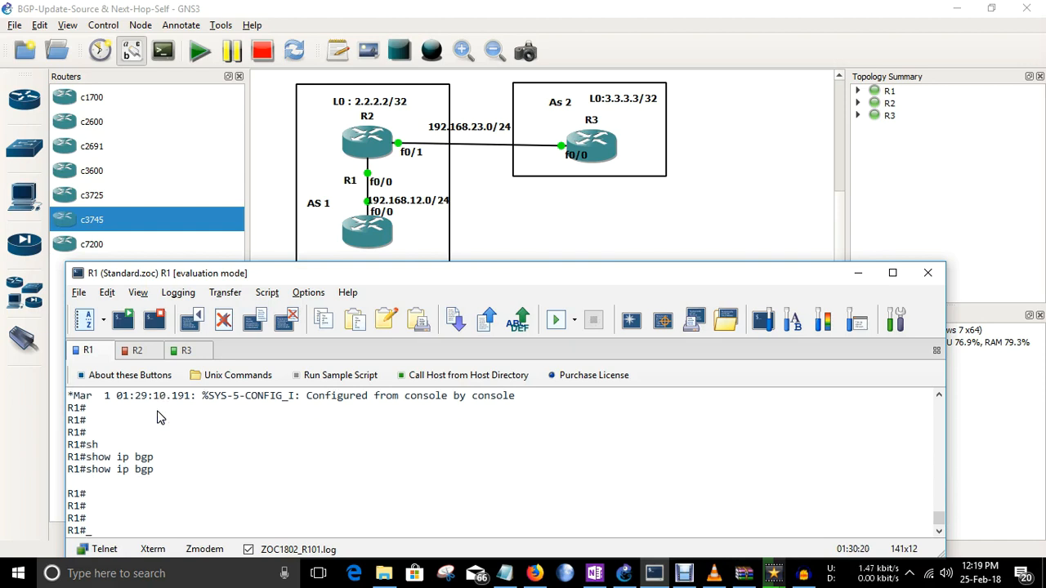
- Enter global configuration mode on R1 and open the configuration of BGP process 1
text(conf t)
key(Return)
key(Return)
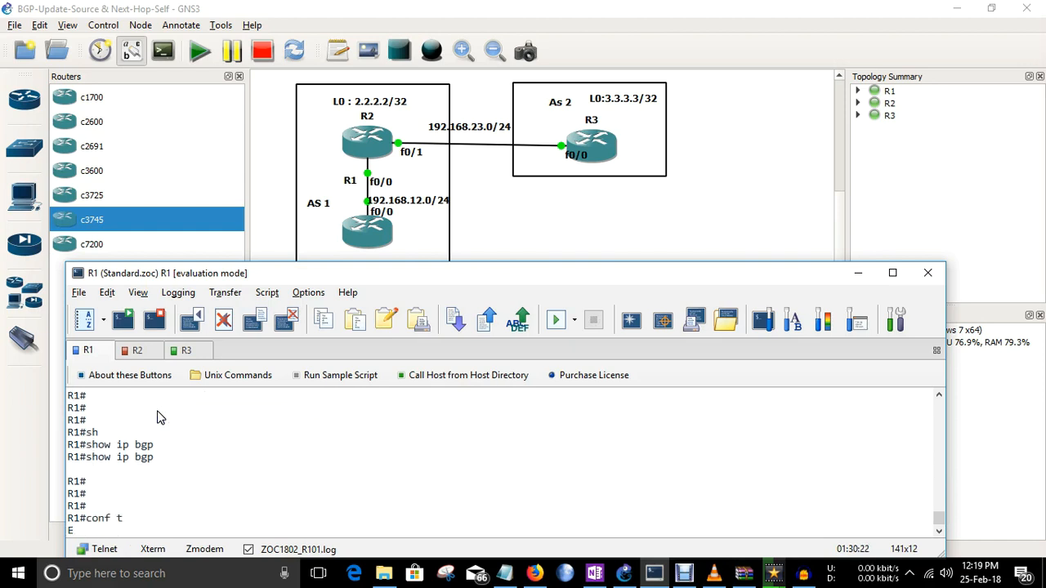
text(router)
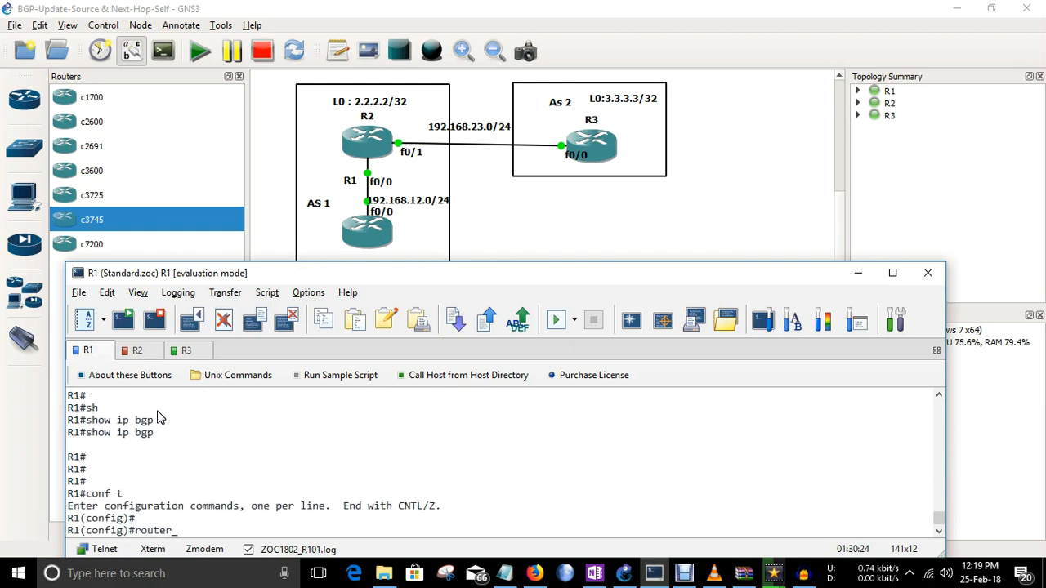
text( bgp 1)
key(Return)
key(Return)
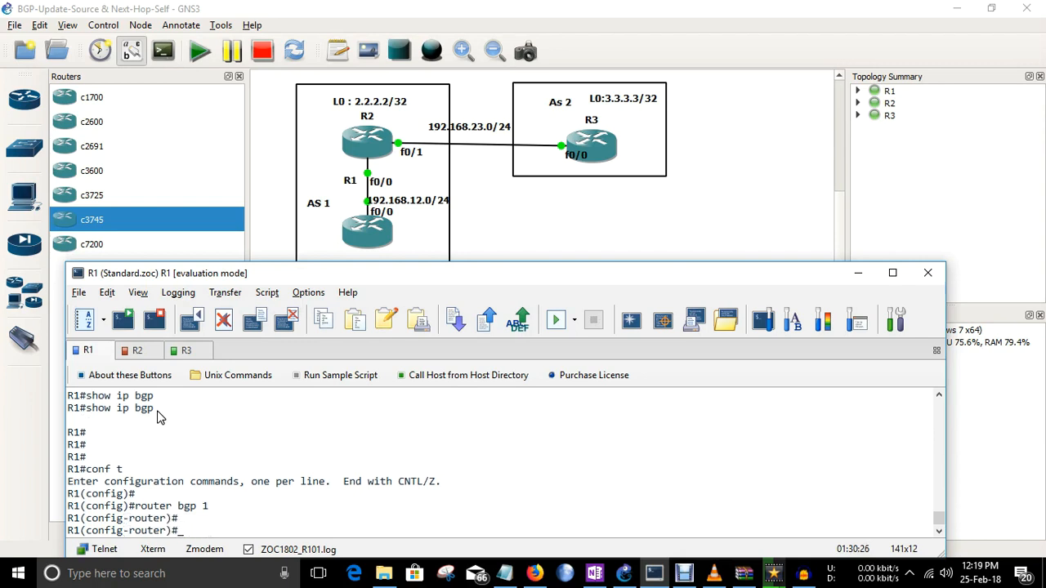
- Advertise network 1.1.1.1 with mask 255.255.255.255 in R1's BGP process
text(nei)
key(BackSpace)
key(BackSpace)
key(BackSpace)
text(net)
key(Tab)
text(1.)
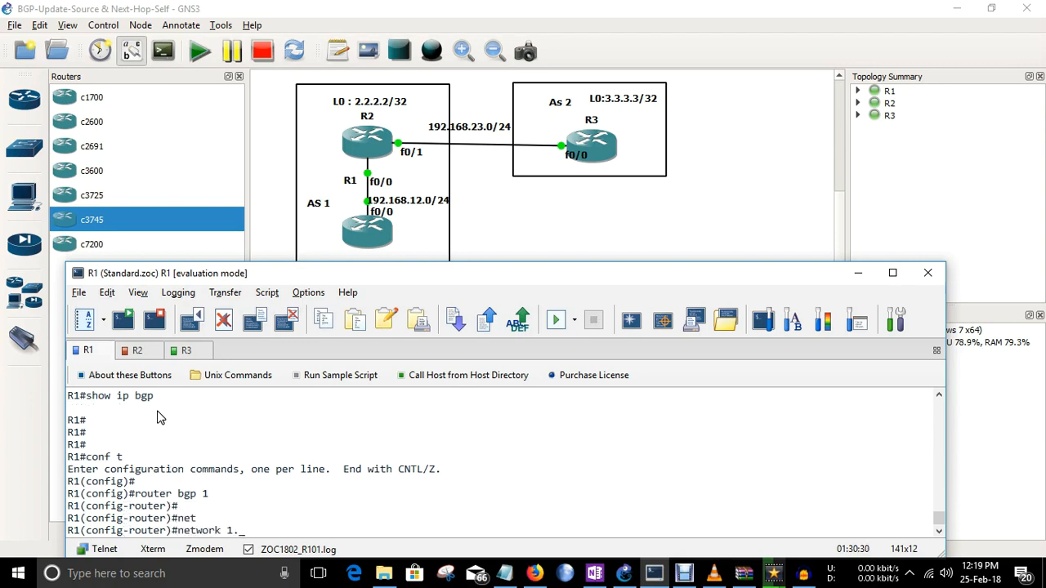
text(1.1.1)
text( ma)
key(Tab)
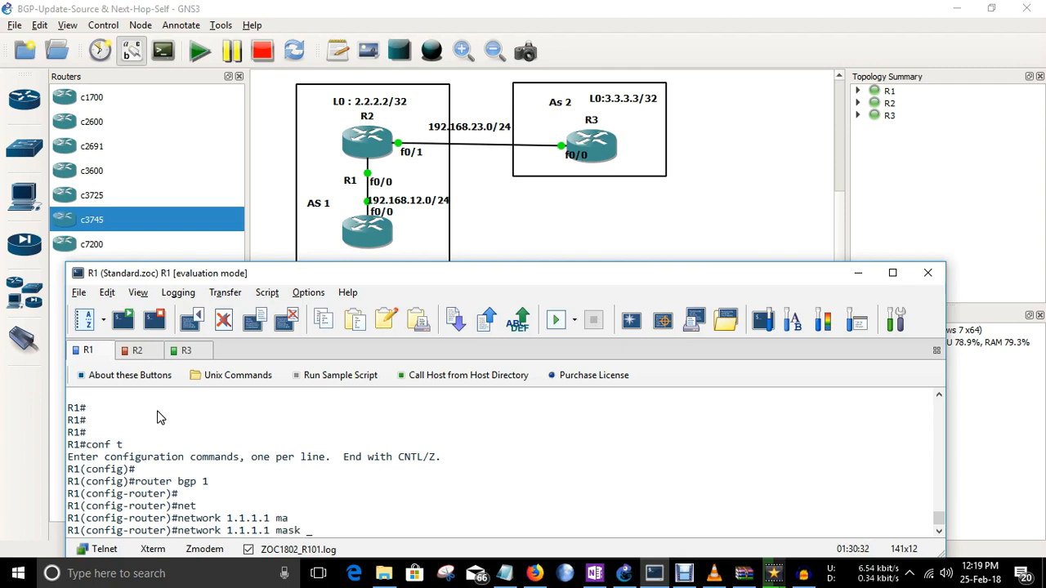
text(255.255.255.255)
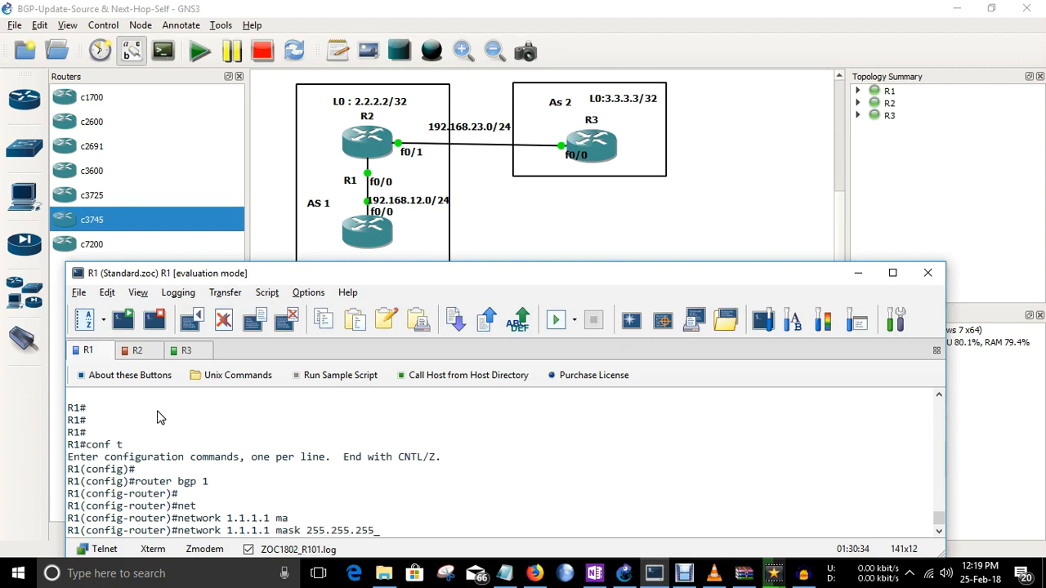
key(Return)
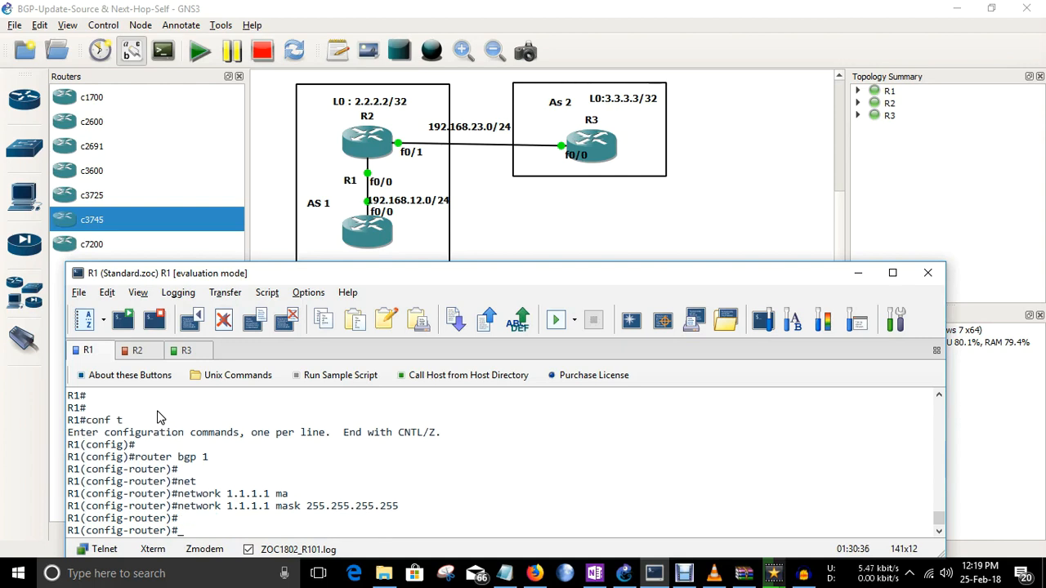
- Switch to R2's console, enter global configuration mode and open the configuration of BGP process 1
key(ctrl+Tab)
key(Return)
key(Return)
text(conf t)
key(Return)
key(Return)
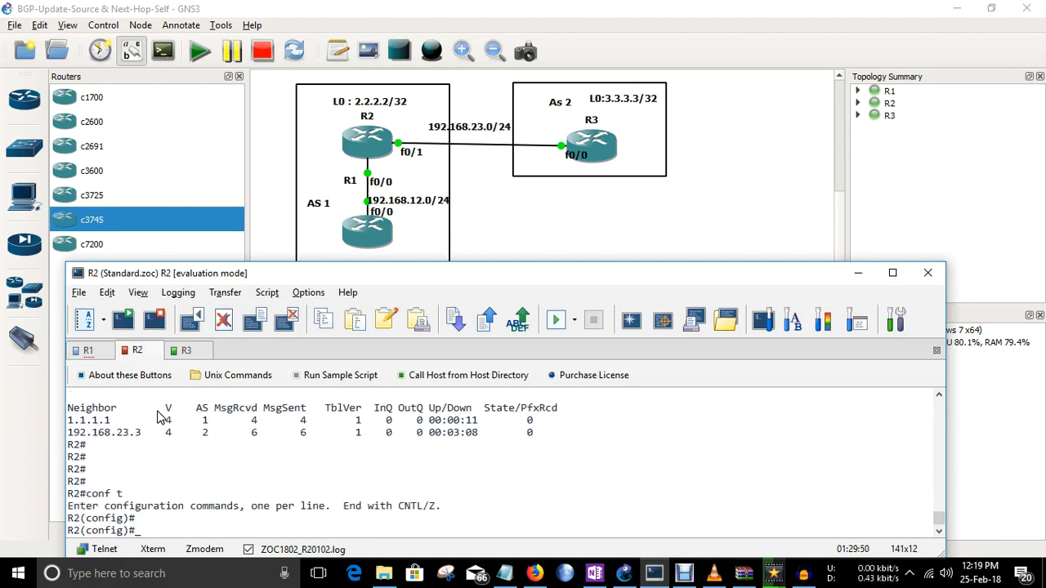
text(rouy)
text(ter bgp 1)
key(Return)
- Advertise network 2.2.2.2 with mask 255.255.255.255 in R2's BGP process
text(ne)
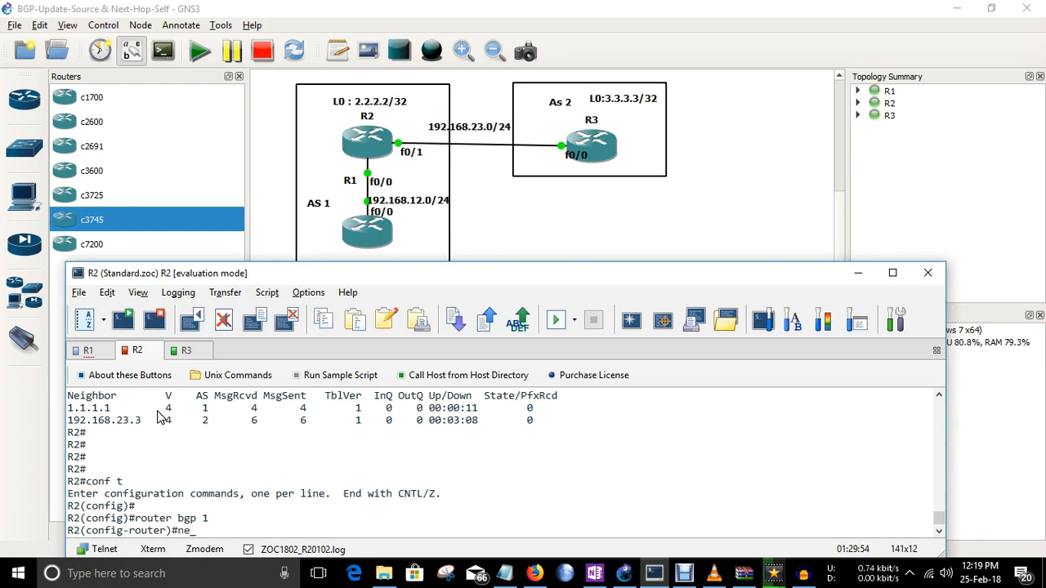
text(t)
key(Tab)
text(2.2.2.2 ma)
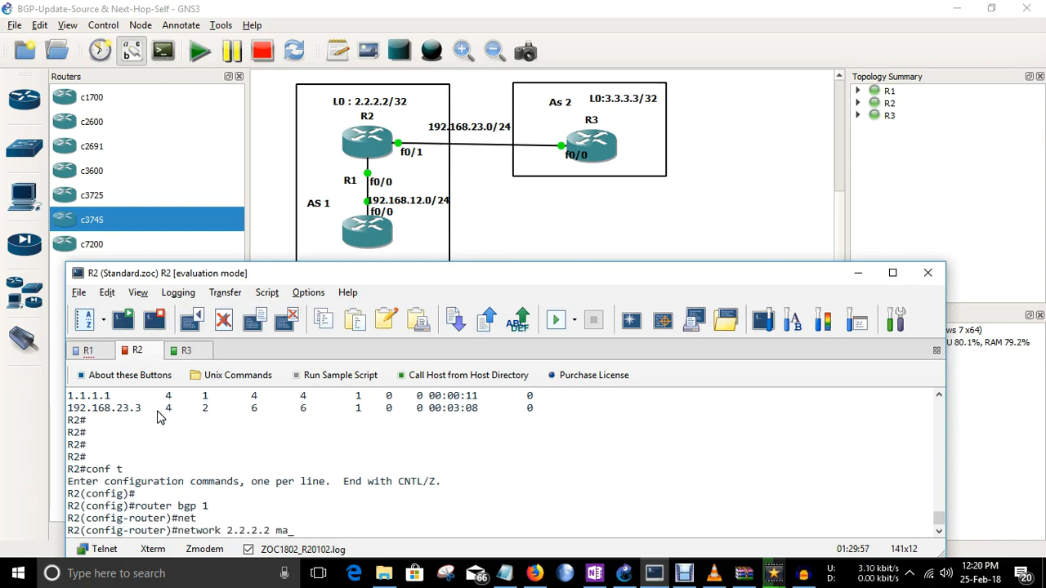
key(Tab)
text(255.2)
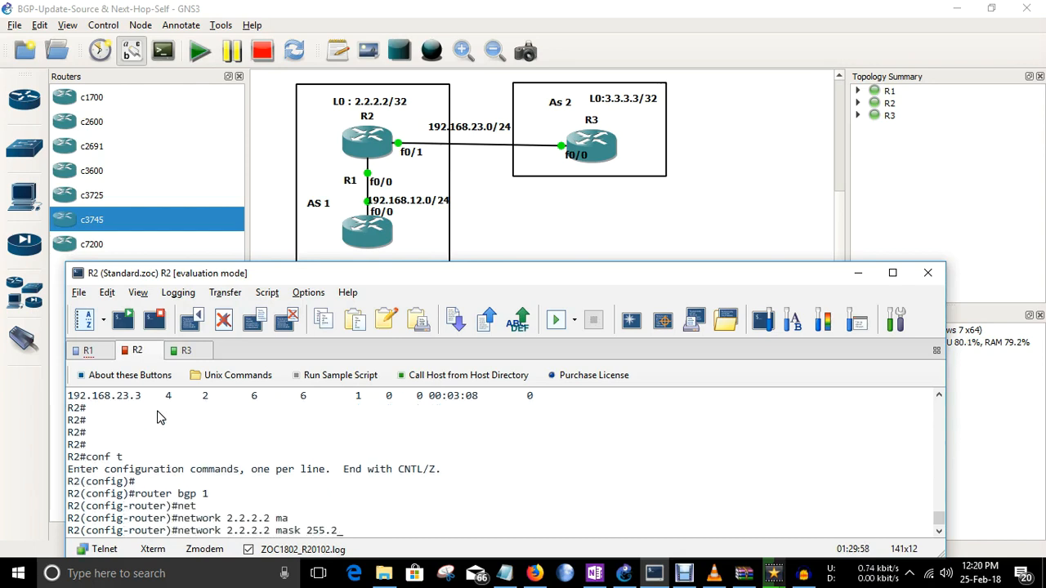
text(55.255.255)
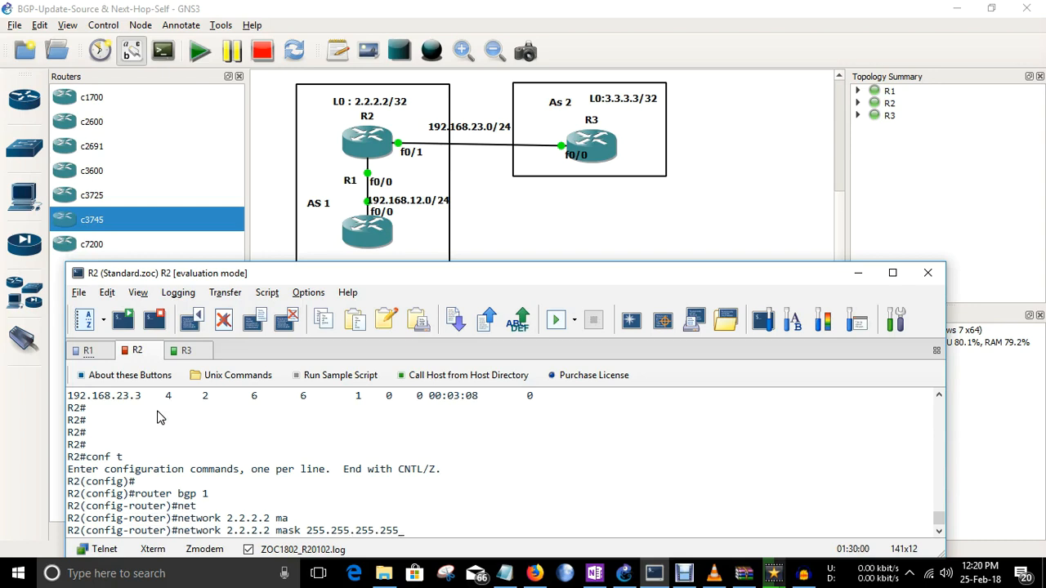
key(Return)
- Switch to R3's console, enter global configuration mode and open the configuration of BGP process 2
key(ctrl+Tab)
text(conf t)
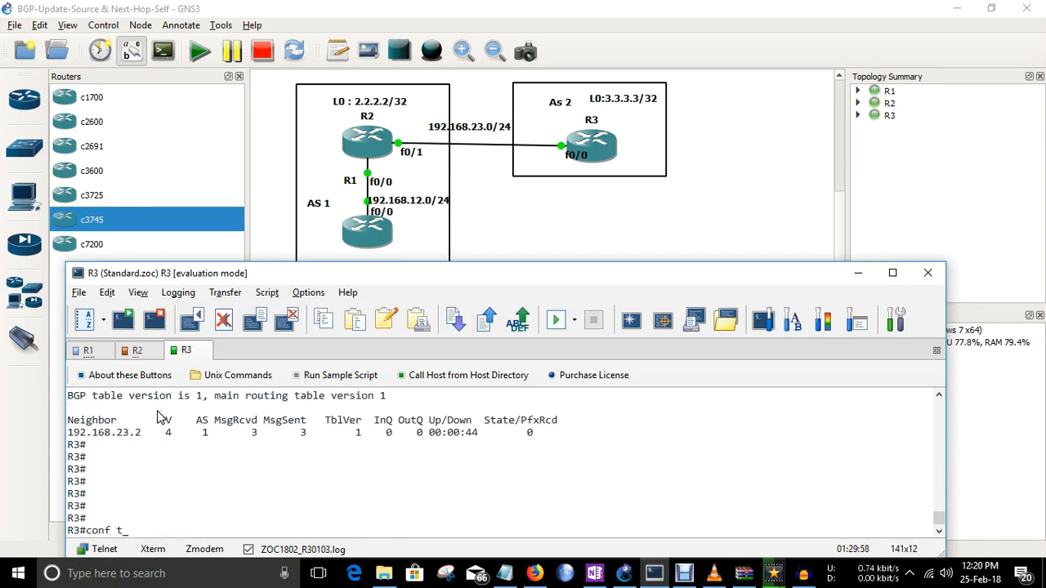
key(Return)
text(route)
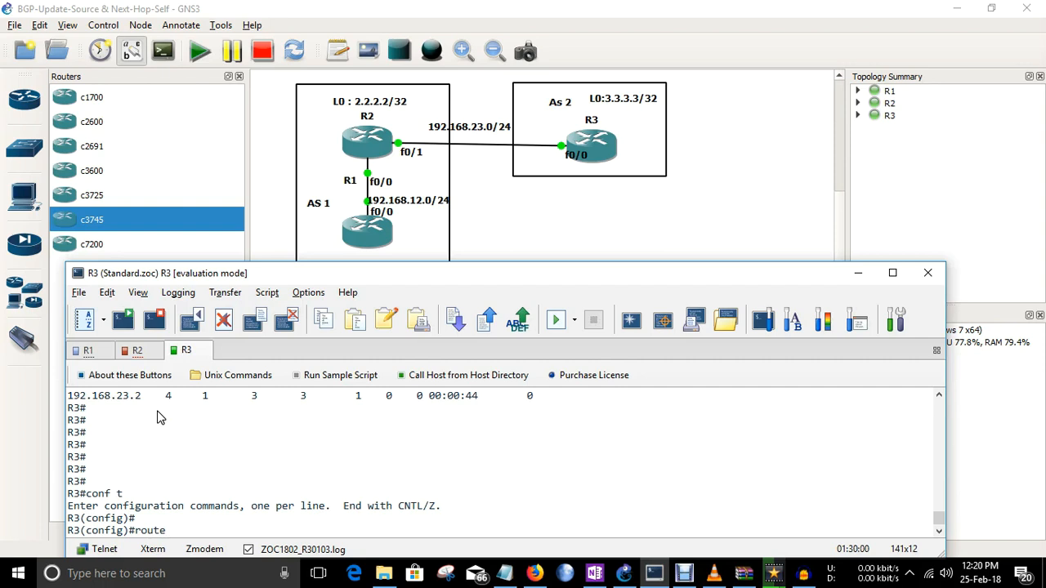
text(r bgp )
text(1)
key(BackSpace)
text(2)
key(Return)
key(Return)
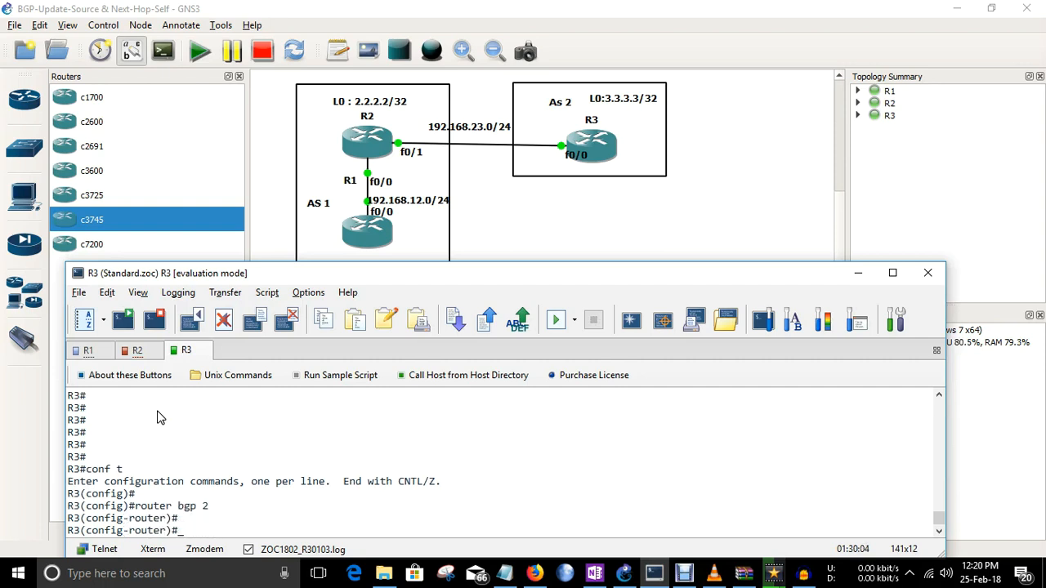
- Advertise network 3.3.3.3 with mask 255.255.255.255 in R3's BGP process
text(net)
key(Tab)
text(3.)
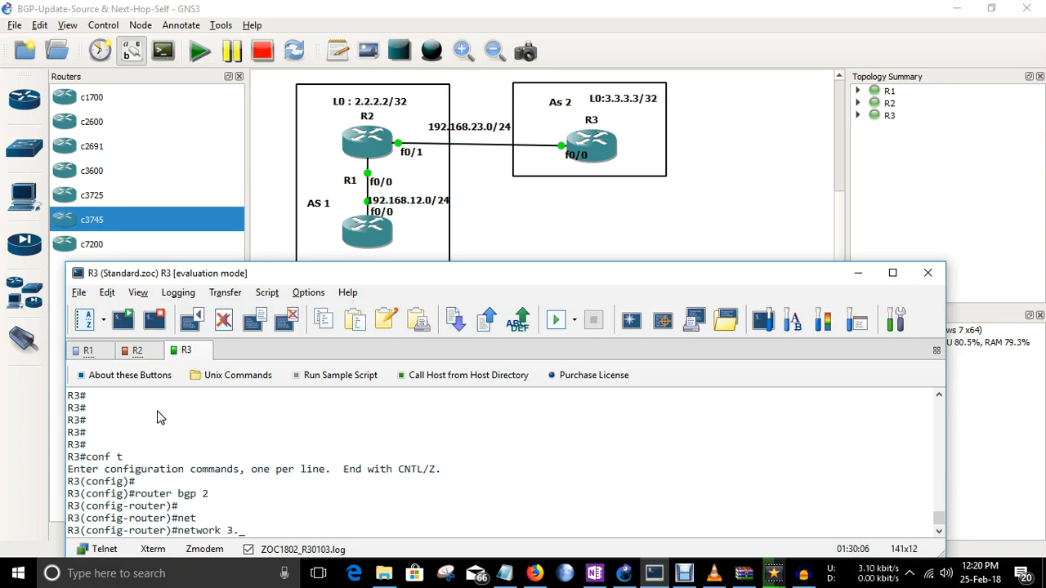
text(3.3.3 ma)
key(Tab)
text(255.255)
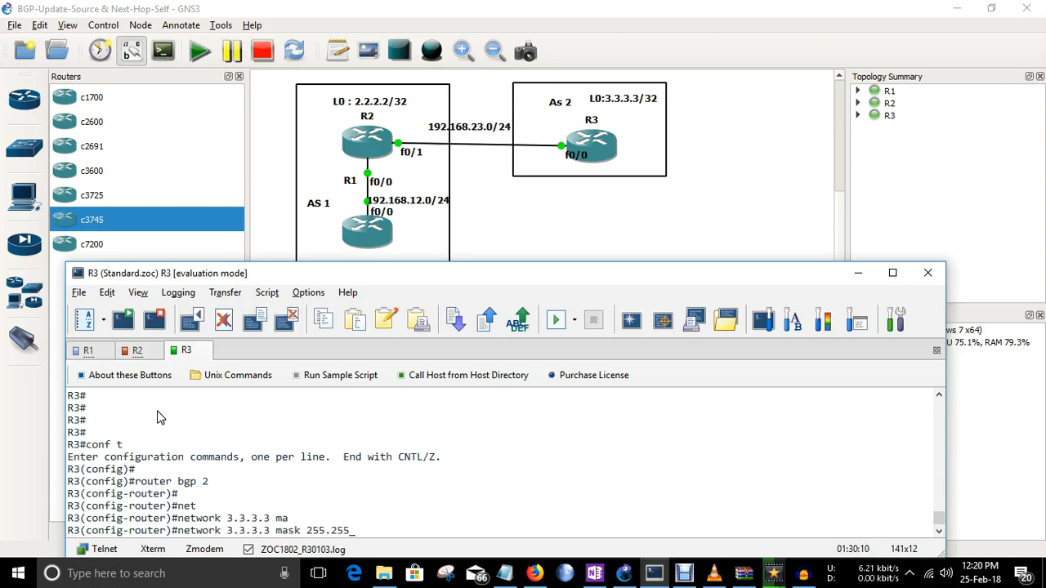
text(.255.255)
key(Return)
key(Return)
key(Return)
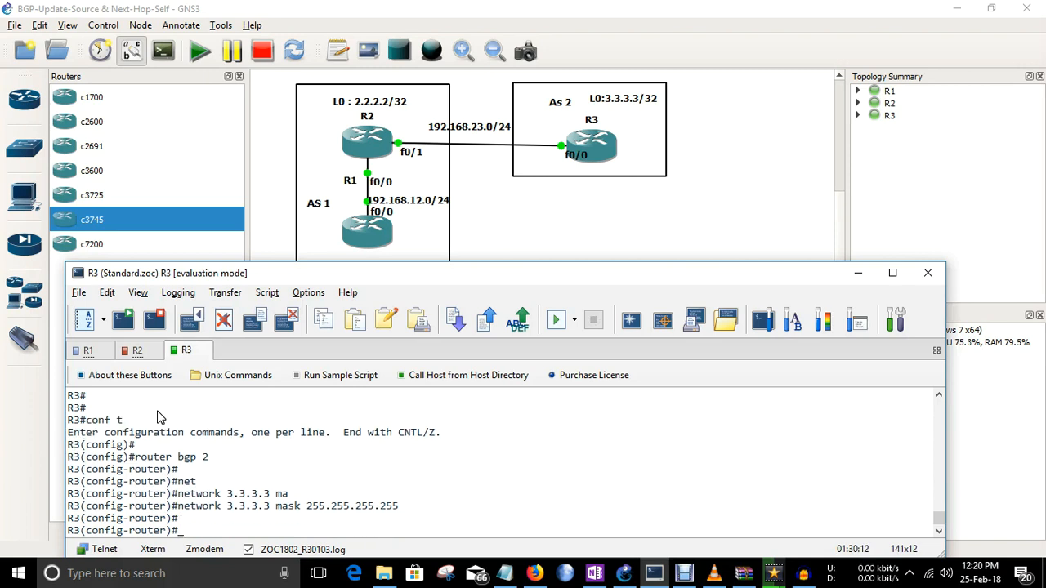
- End the configuration session on R3 and return to its privileged prompt
text(end)
key(Return)
key(Return)
key(Return)
key(Return)
key(Return)
key(Return)
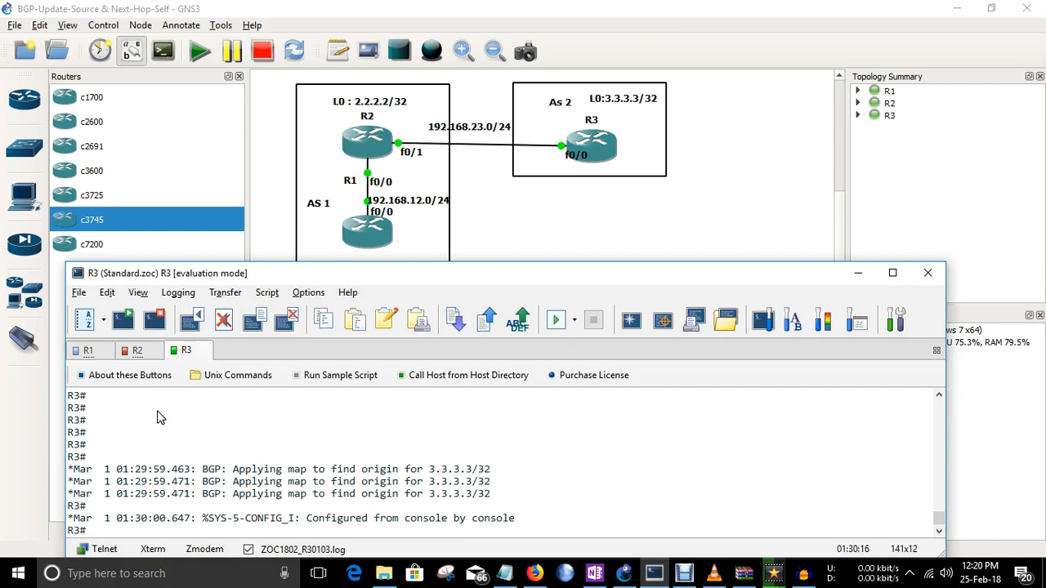
- Switch to R1's console and leave its BGP configuration mode for the privileged prompt
key(ctrl+Tab)
key(Return)
key(Return)
key(Return)
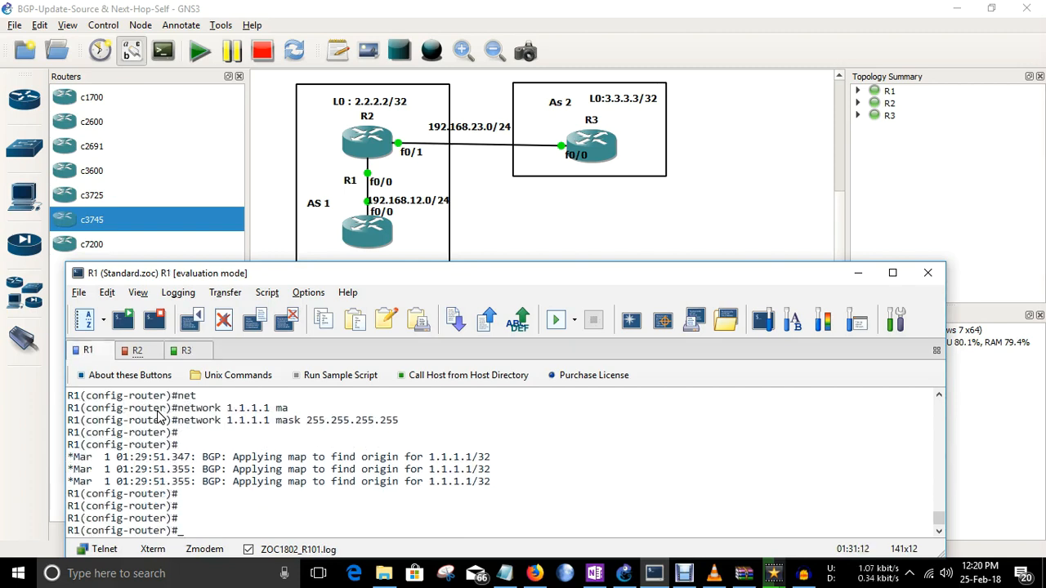
key(ctrl+z)
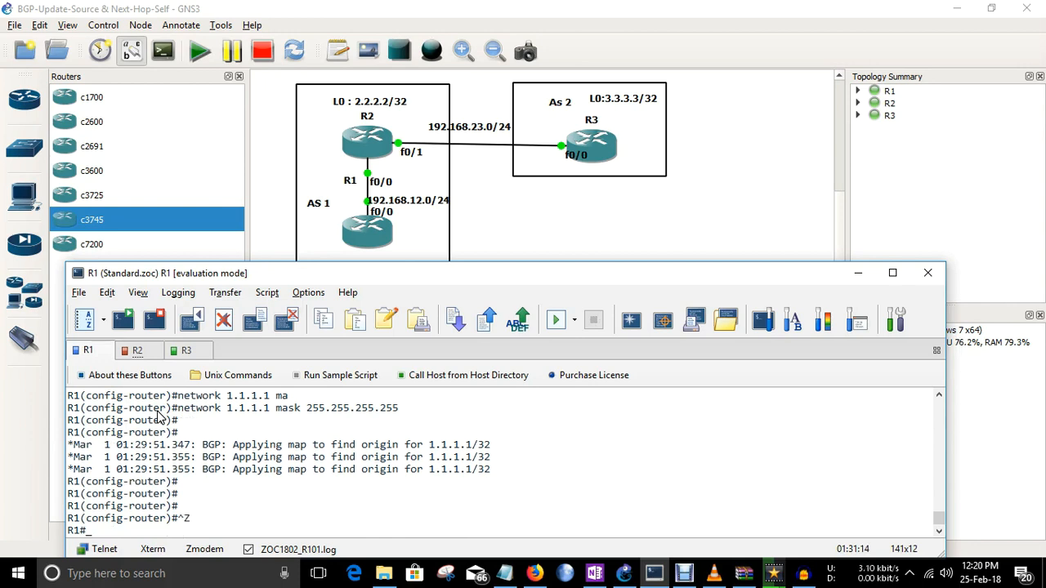
key(Return)
key(Return)
- Display R1's BGP table and examine its network entries, especially the 3.3.3.3 route
key(Up)
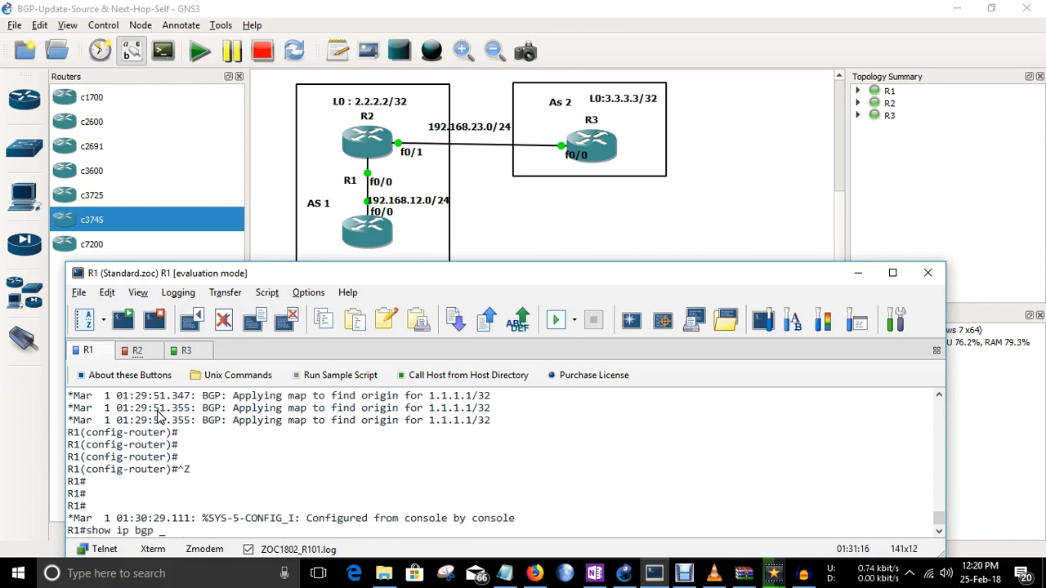
key(Return)
key(Return)
key(Return)
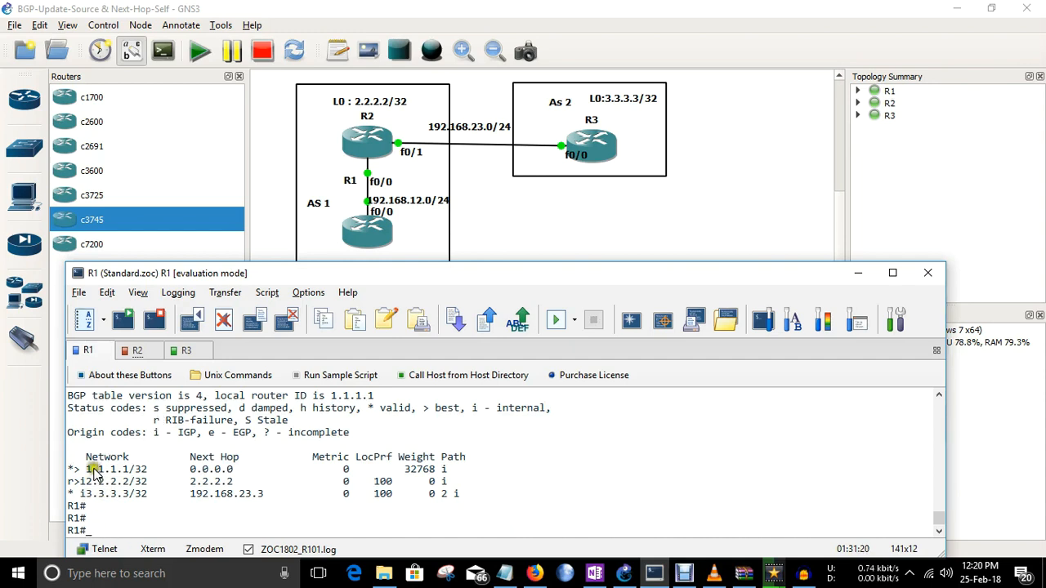
mouse_move(85, 471)
mouse_down()
mouse_move(500, 505)
mouse_move(74, 455)
mouse_up()
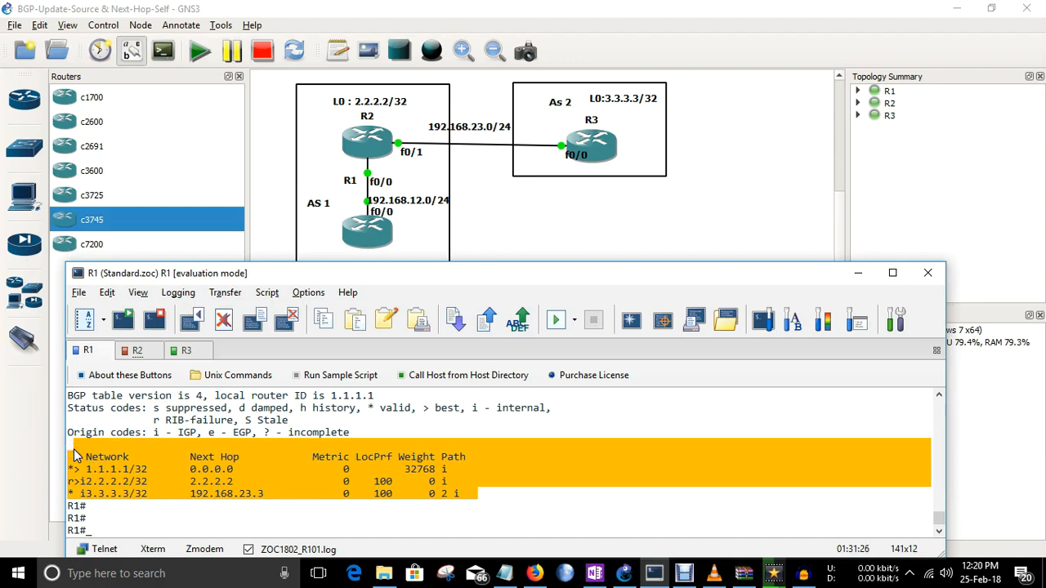
drag(85, 494, 127, 500)
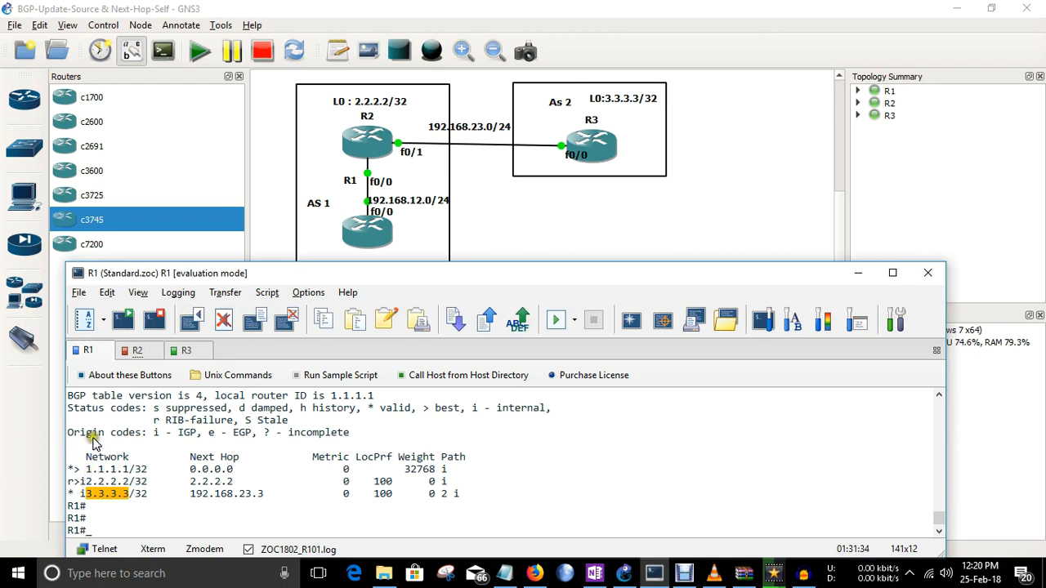
- Ping 1.1.1.1 from R1 using loopback 0 as the source
drag(86, 470, 127, 472)
key(ctrl+c)
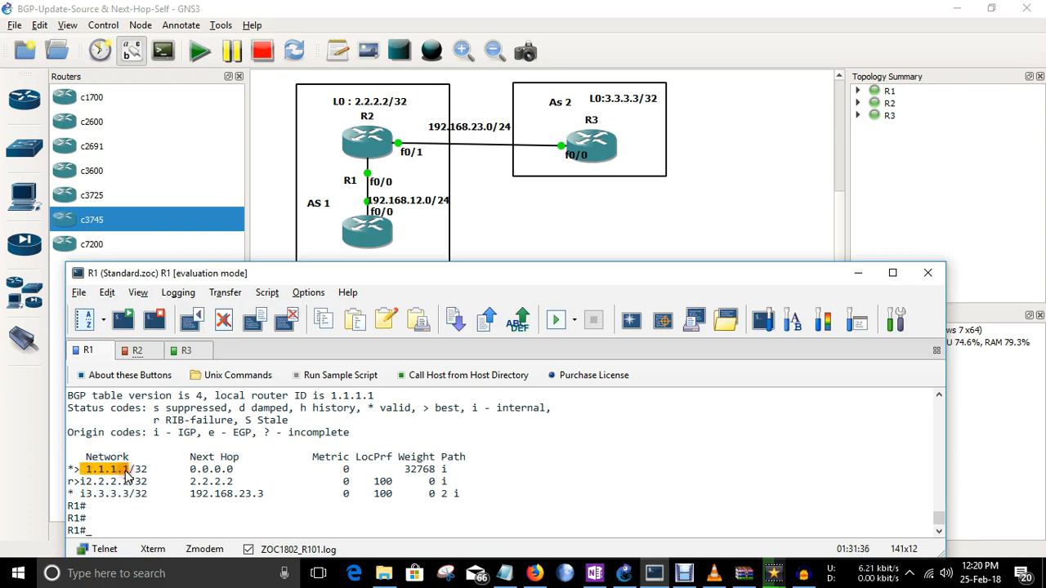
text(ping)
key(ctrl+v)
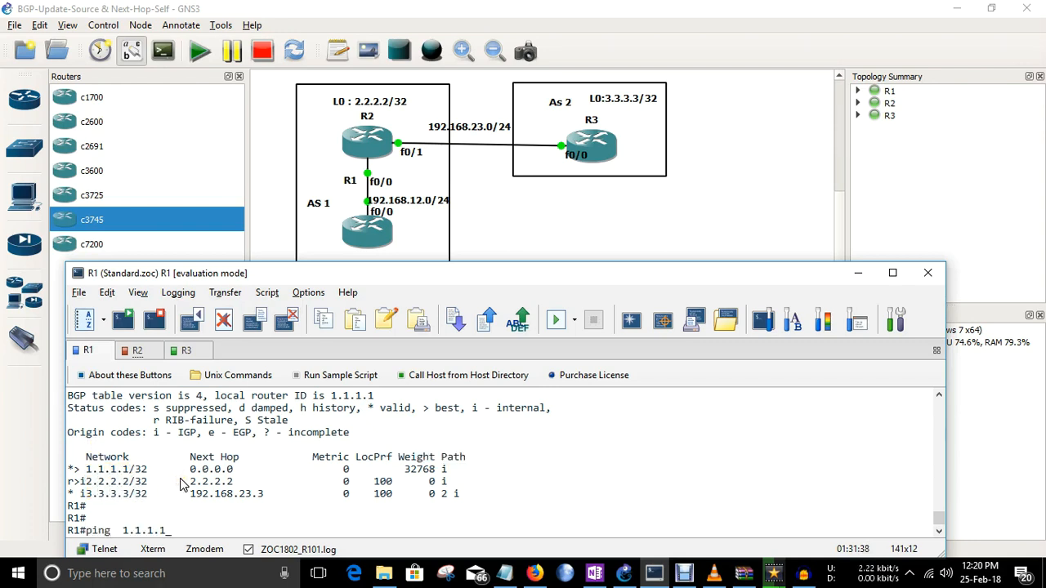
text(so)
key(Tab)
text(lo)
key(Tab)
key(Return)
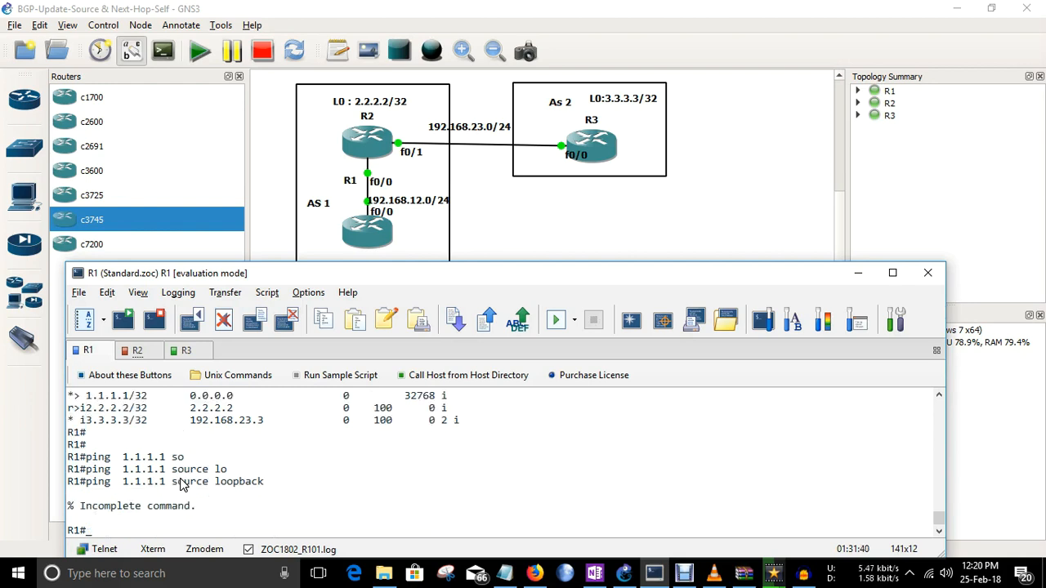
text(0)
key(Return)
key(Return)
key(Return)
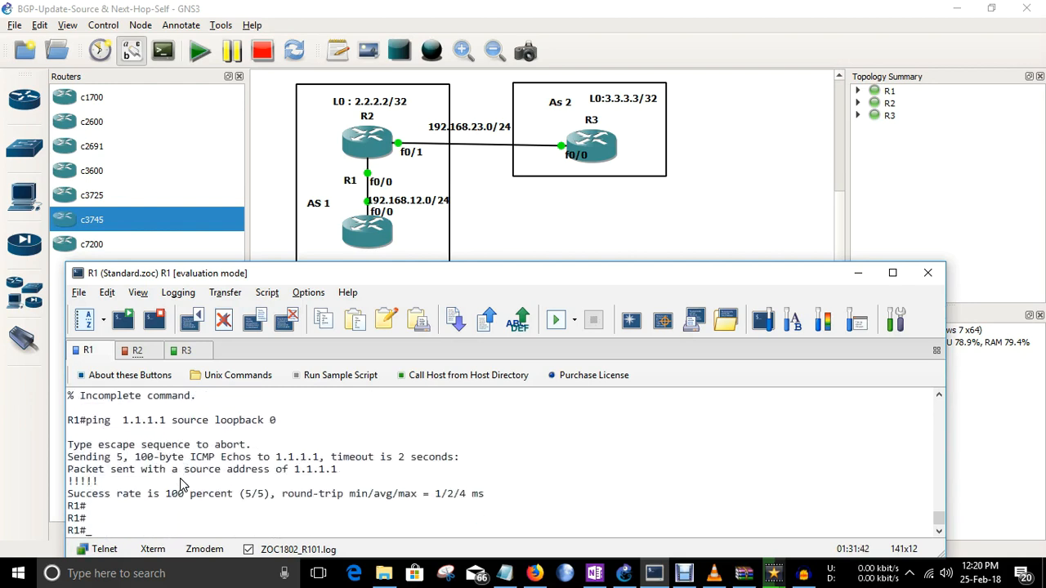
- Ping 2.2.2.2 from R1 using loopback 0 as the source
text(ping 2.2.2.2 so)
key(Tab)
text(lo)
key(Tab)
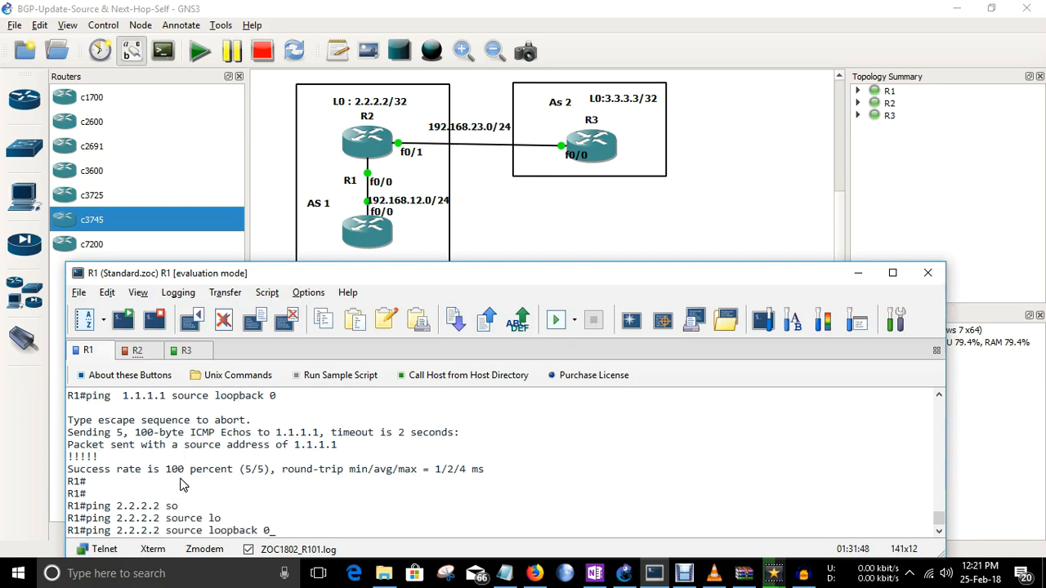
key(Return)
key(Return)
- Ping 3.3.3.3 from R1 using loopback 0 as the source
text(pin)
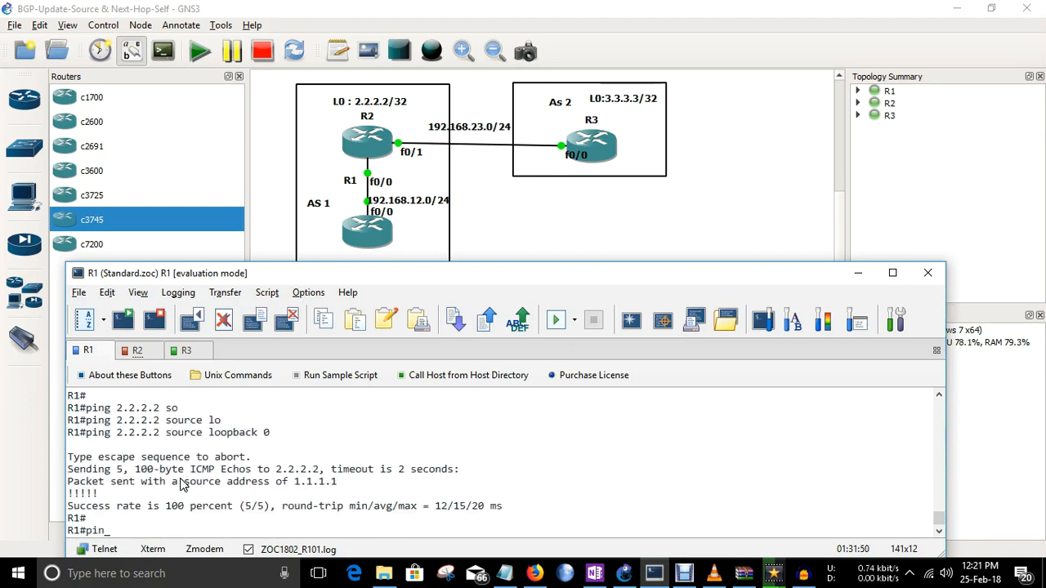
text(g 3.3.3.3 so)
key(Tab)
text(lo)
key(Tab)
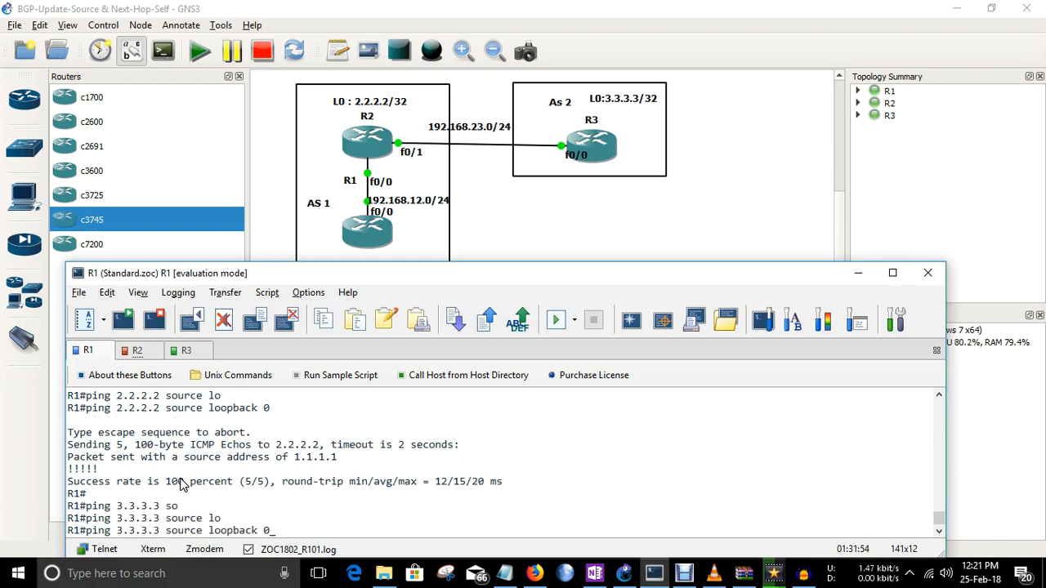
text(0)
key(Return)
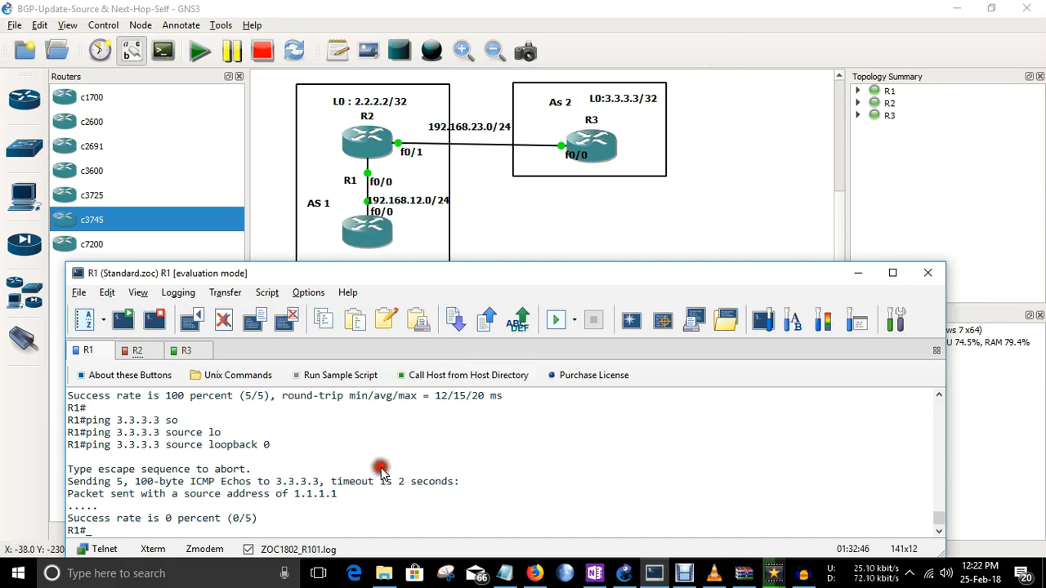
key(Return)
key(Return)
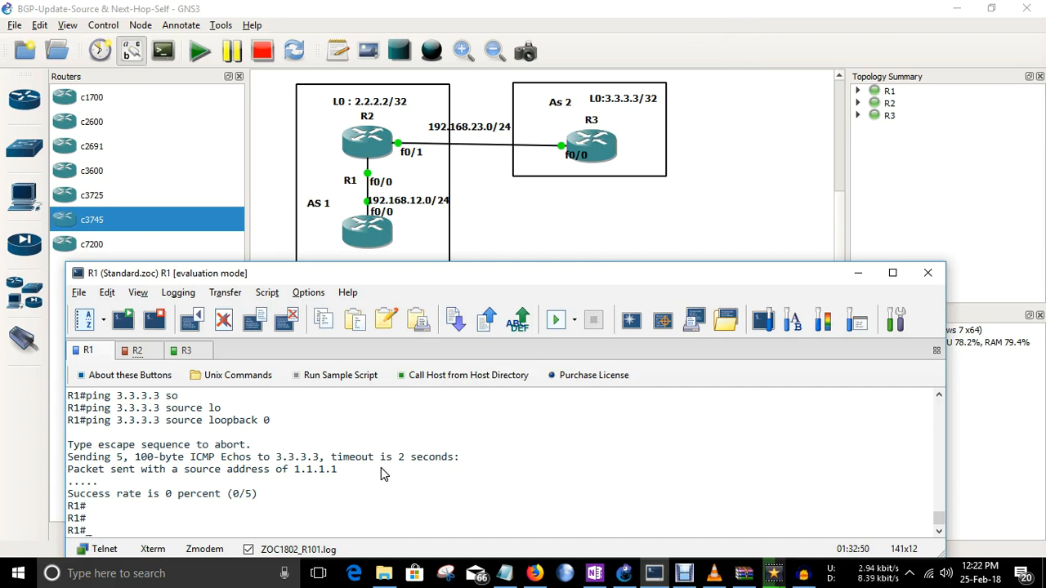
- Display R1's BGP table again and highlight the 3.3.3.3 network entry
text(sh)
key(Tab)
text(ip bgp)
key(Tab)
key(Return)
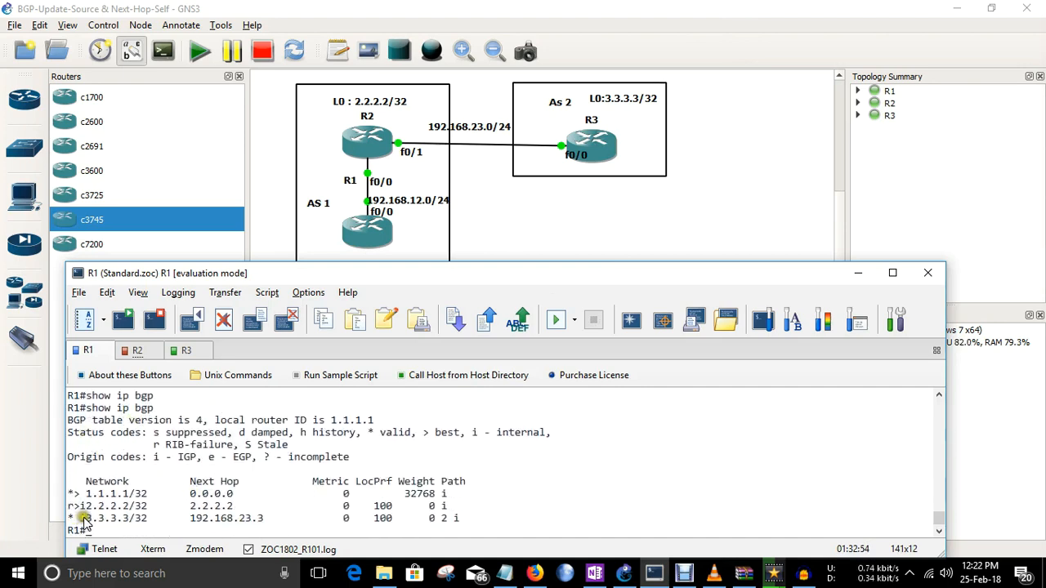
drag(82, 518, 124, 523)
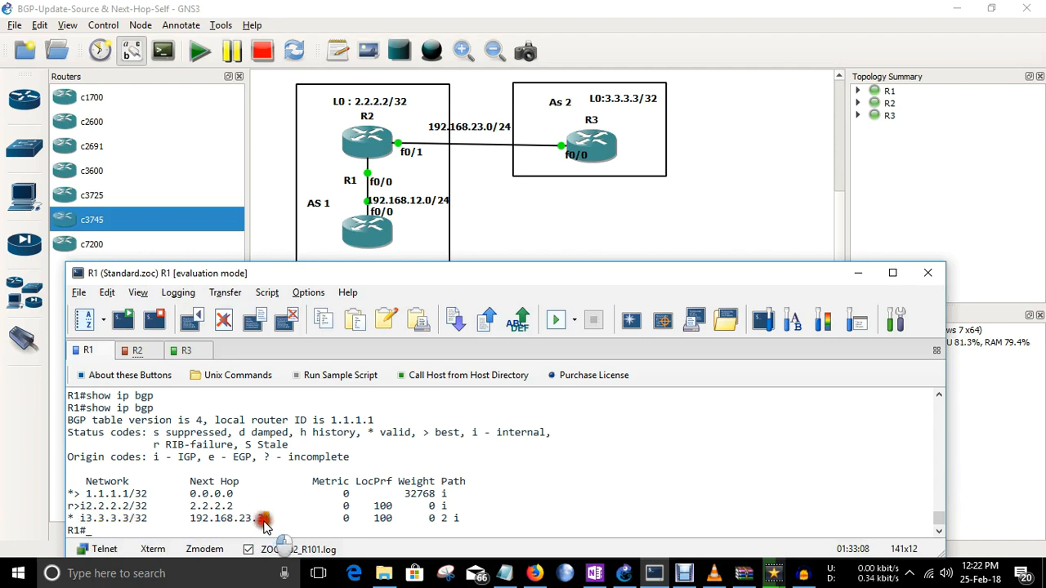
- Copy the next-hop address 192.168.23.3 of the 3.3.3.3 route and ping it from R1
drag(188, 518, 264, 520)
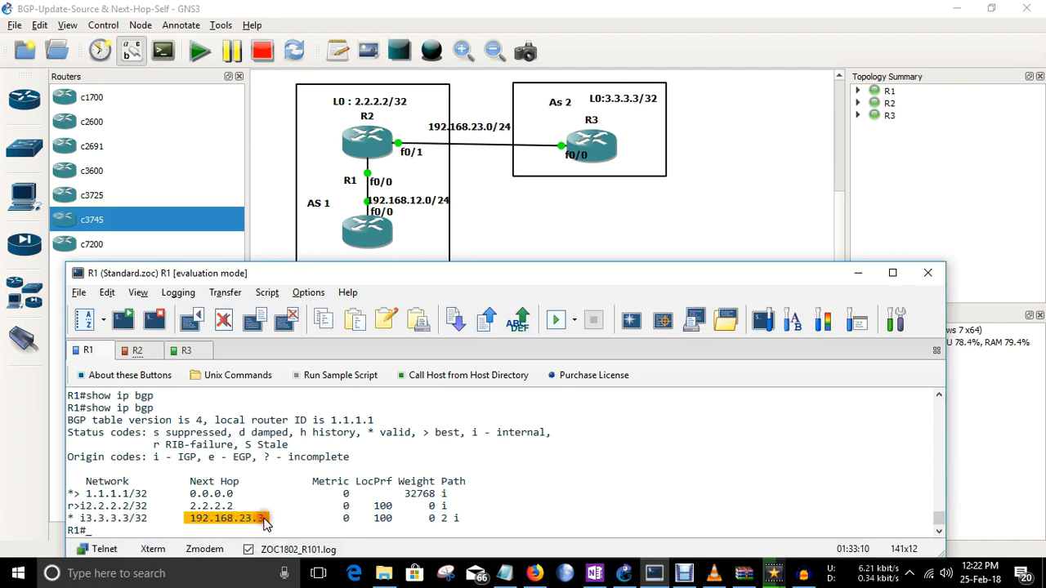
key(Return)
text(ping)
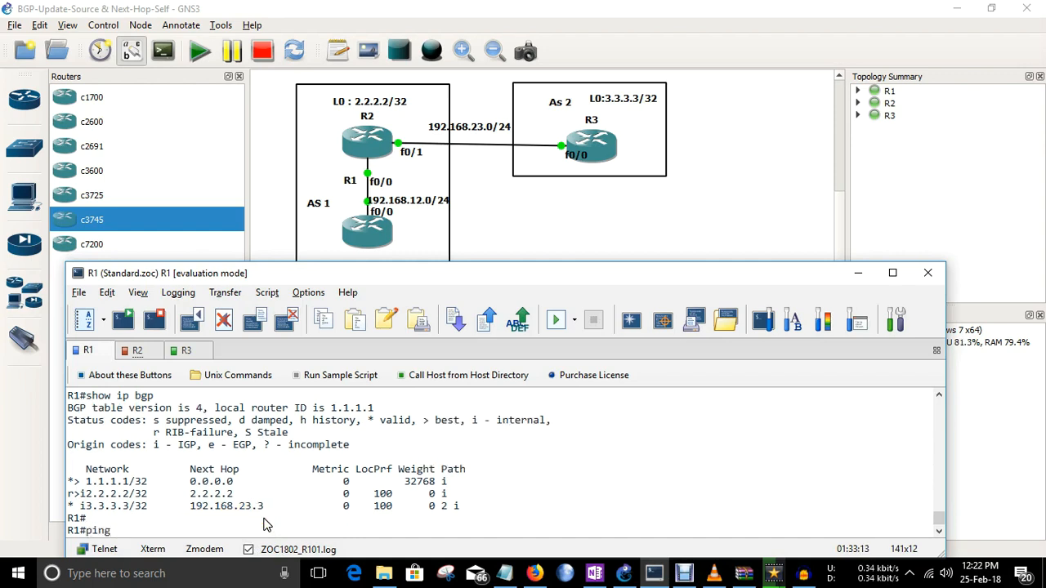
right_click(263, 524)
key(Return)
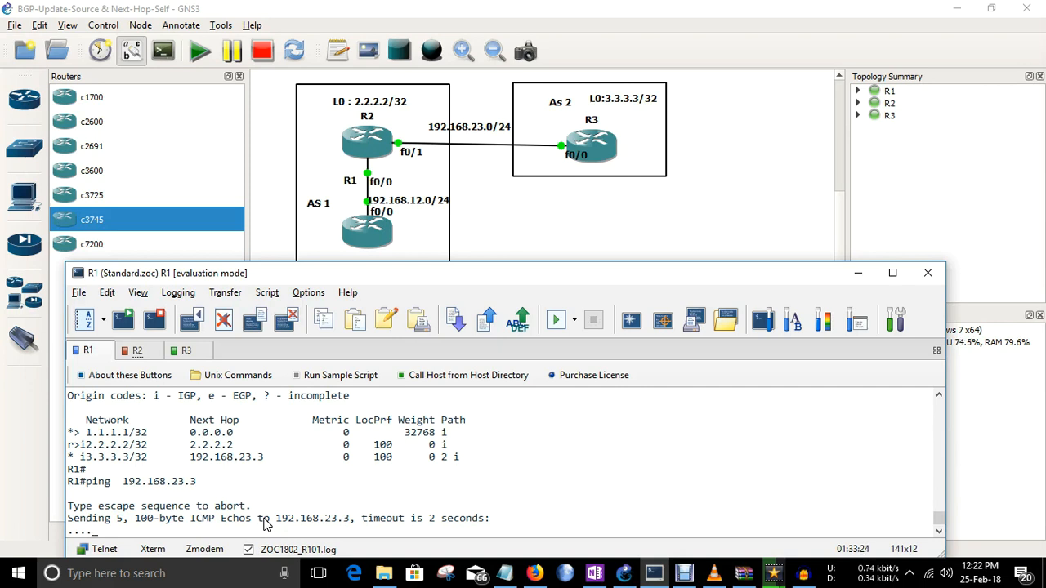
- Ping 192.168.23.3 from R1 with loopback 0 as the source and highlight the target address
key(Up)
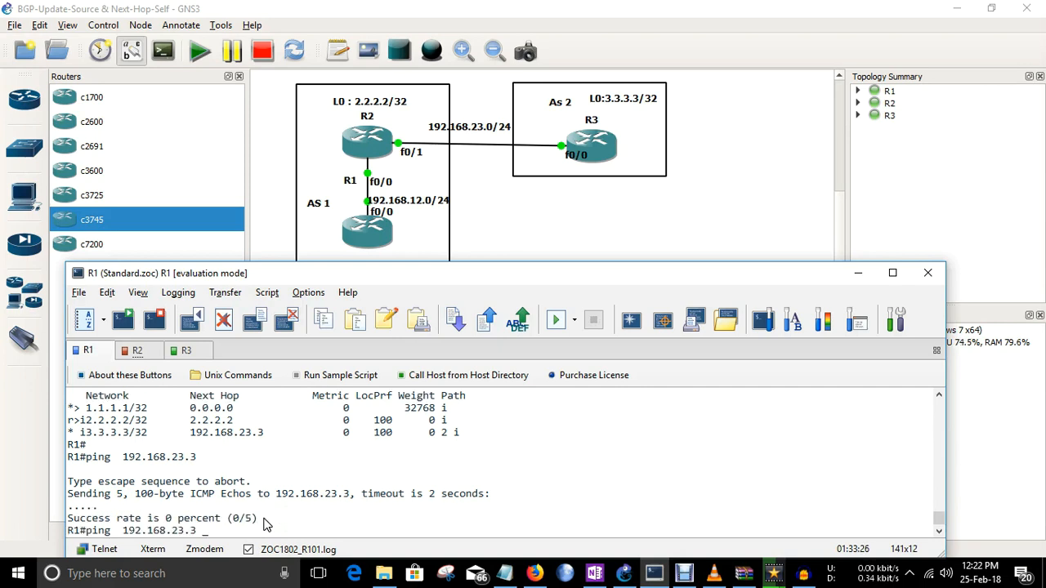
text(so)
key(Tab)
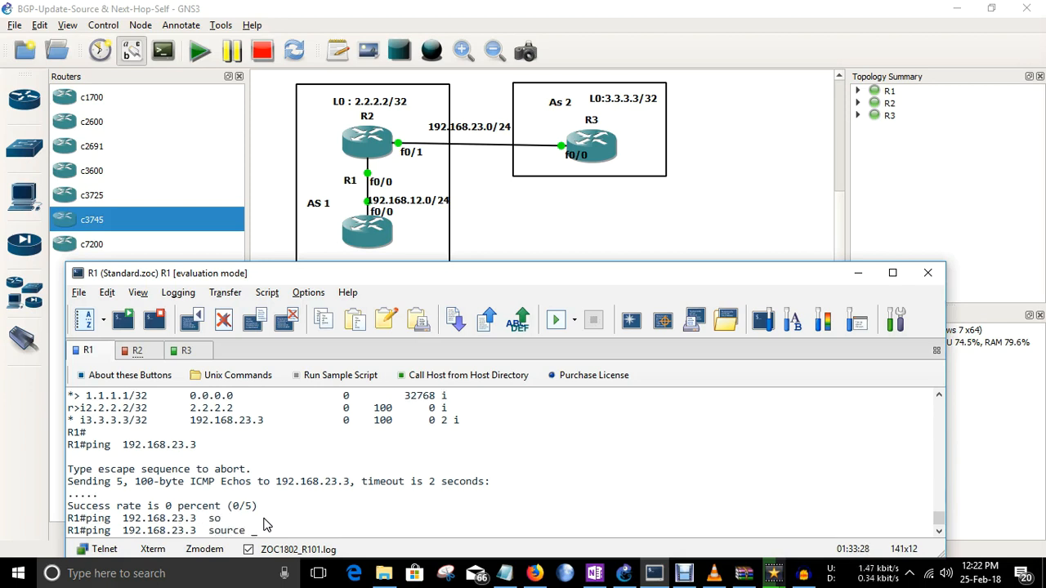
text(Lo)
key(Tab)
text(0)
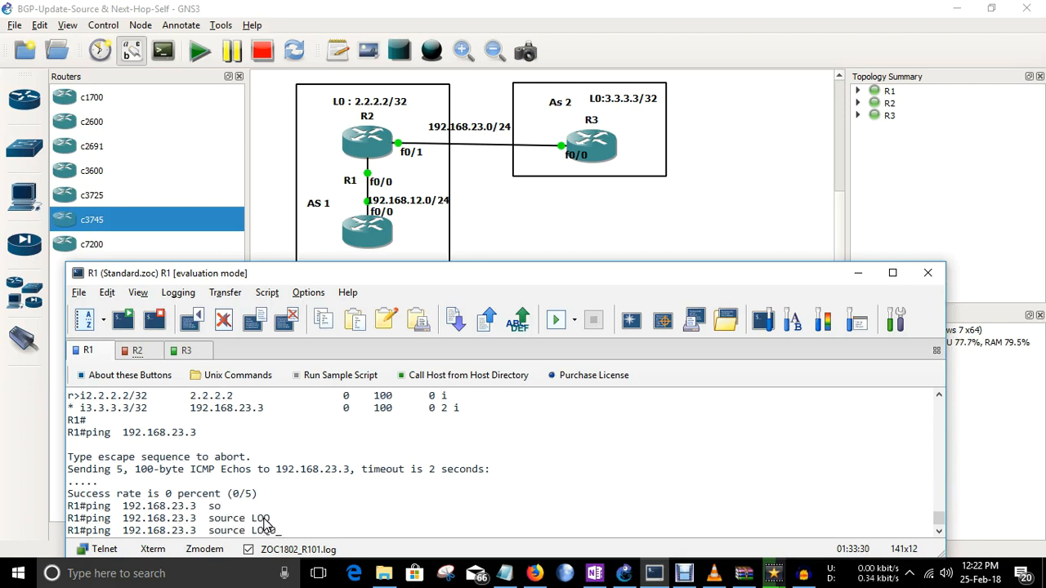
key(BackSpace)
key(Tab)
text(0)
key(Return)
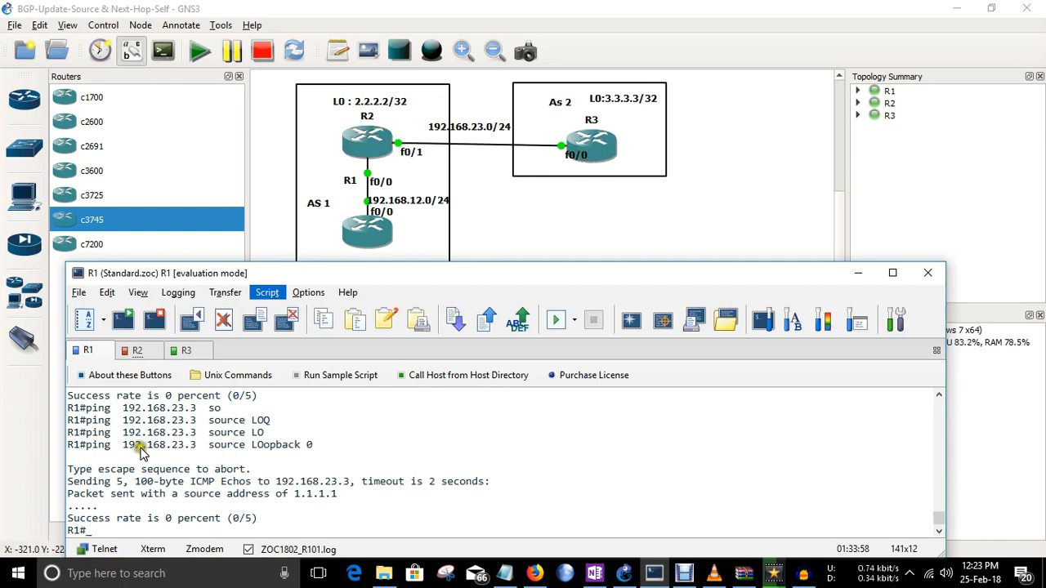
drag(123, 444, 194, 449)
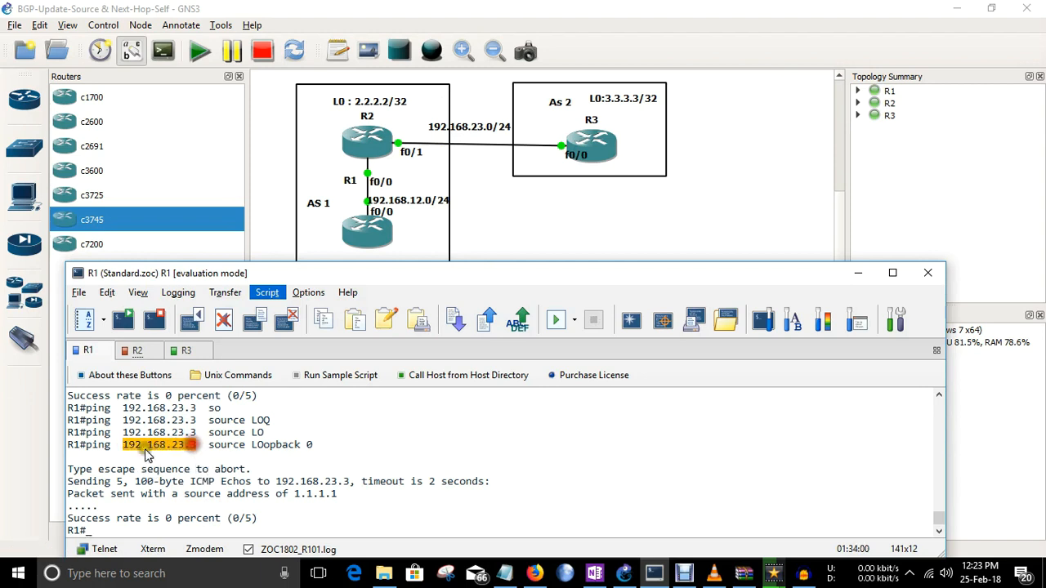
drag(125, 445, 196, 449)
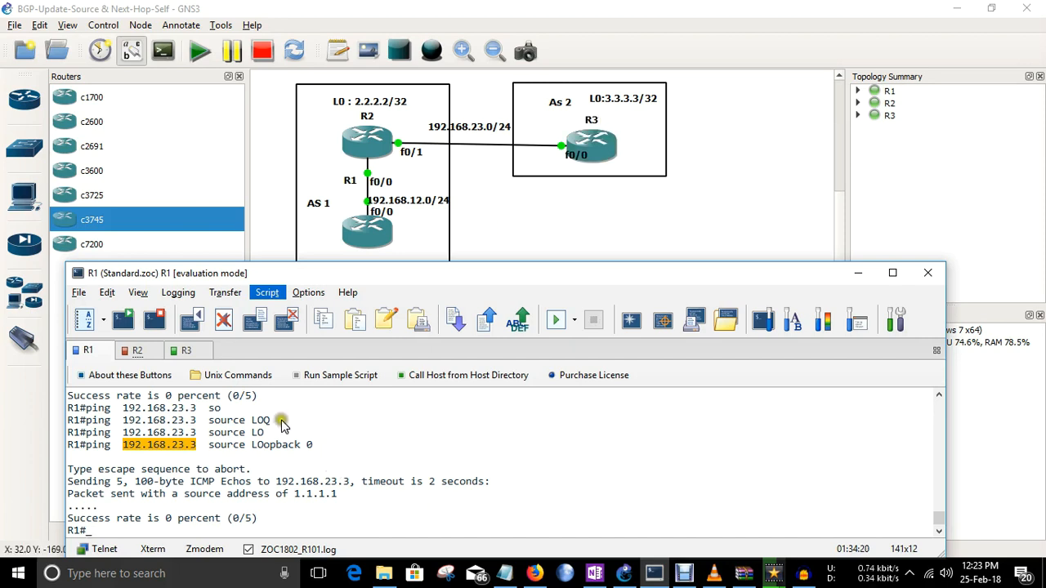
click(228, 473)
key(Return)
key(Return)
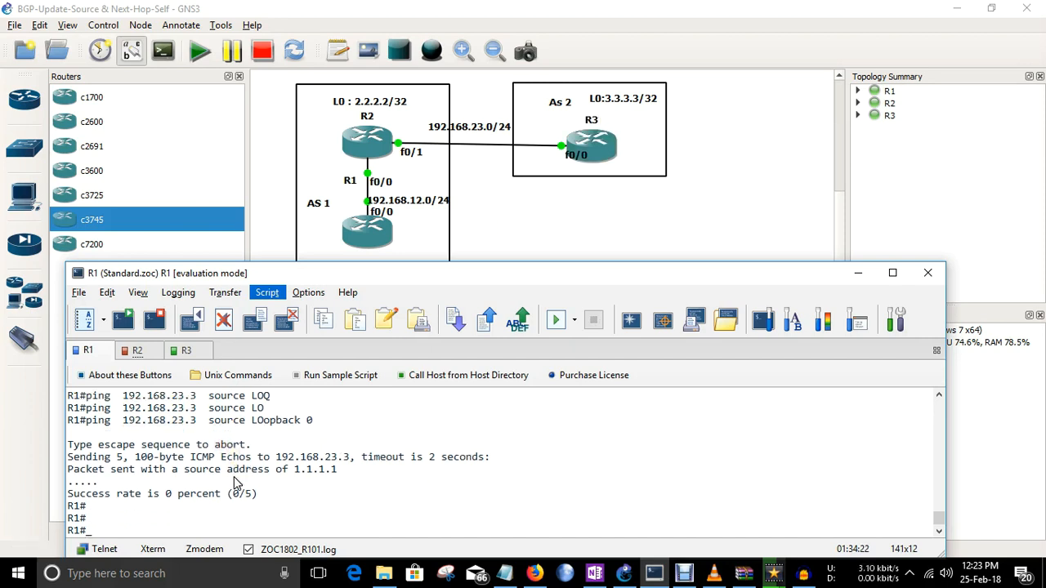
- Switch to R2's console and advertise network 192.168.23.0 in its BGP process
key(ctrl+Tab)
key(Return)
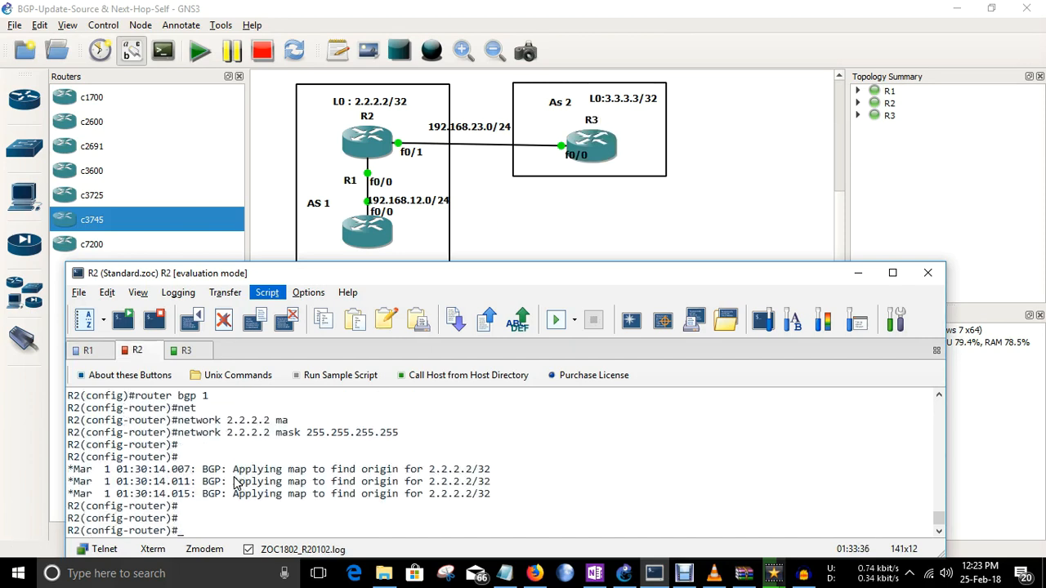
key(Return)
key(Return)
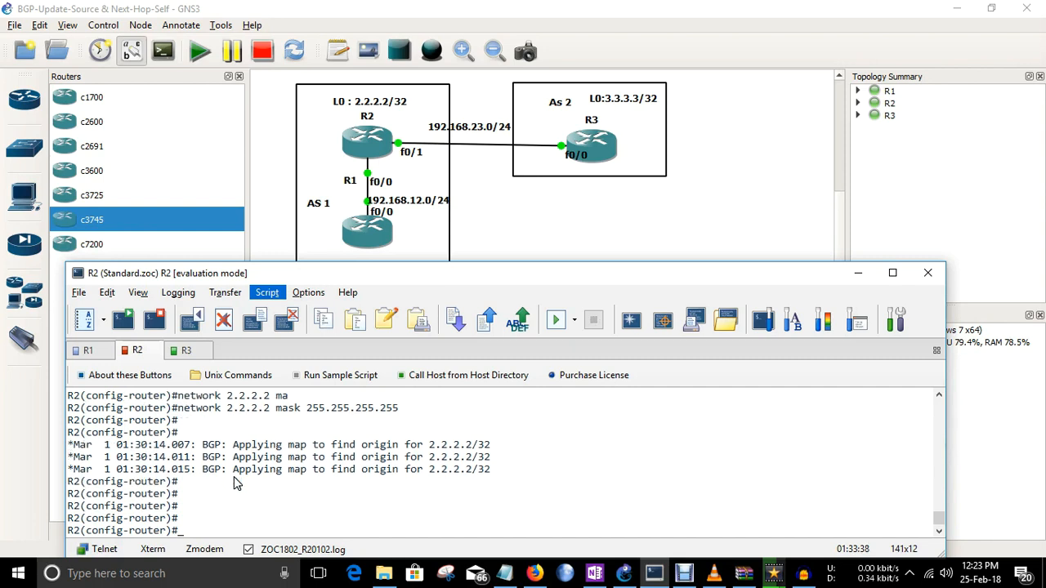
text(net)
key(Tab)
text(19)
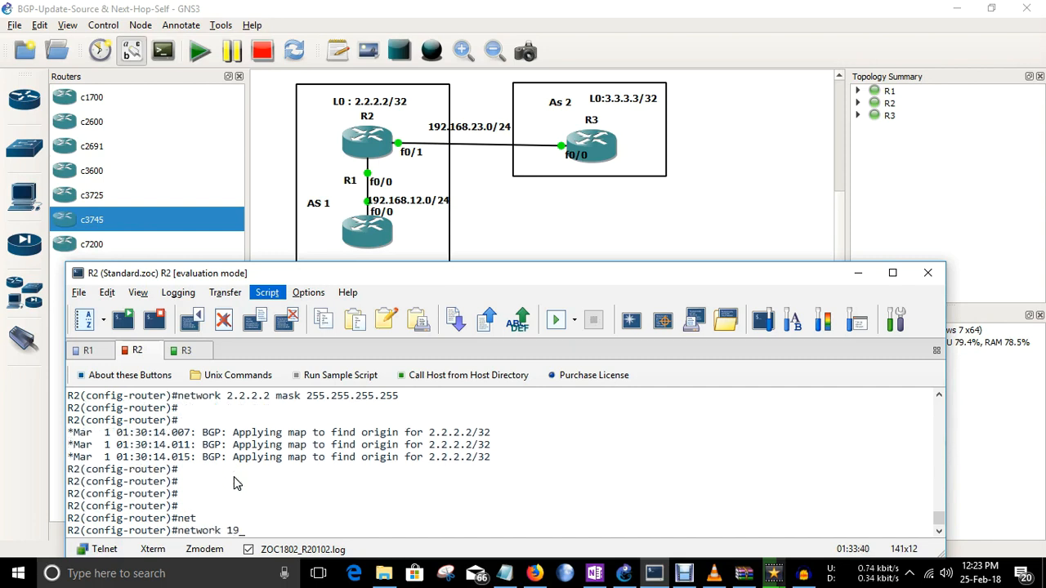
text(2.168.23.0)
key(Return)
key(Return)
key(Return)
key(Return)
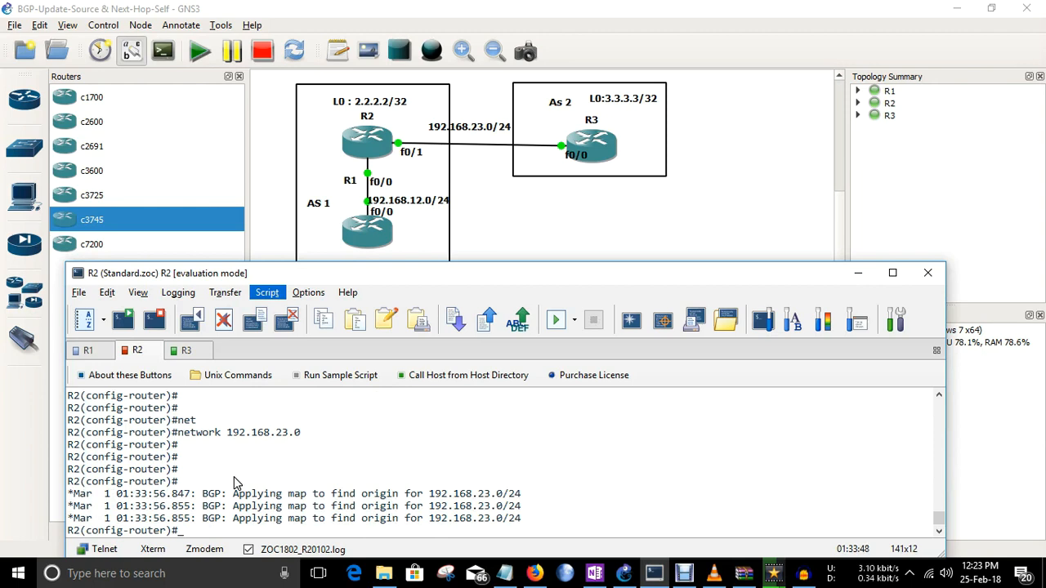
- Switch to R1's console and ping 192.168.23.3 again with loopback 0 as the source
key(ctrl+shift+Tab)
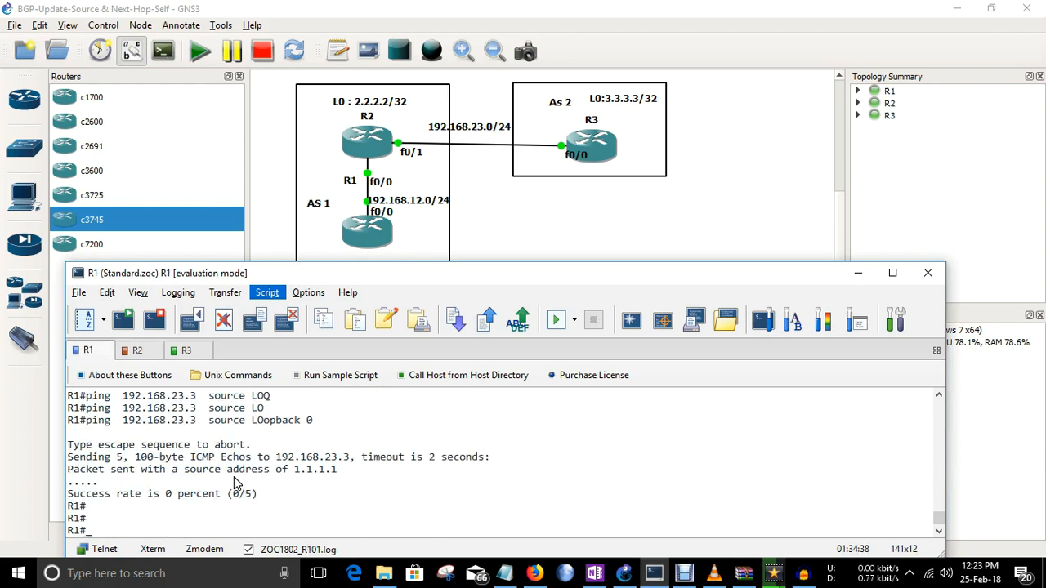
key(Return)
key(Return)
key(Up)
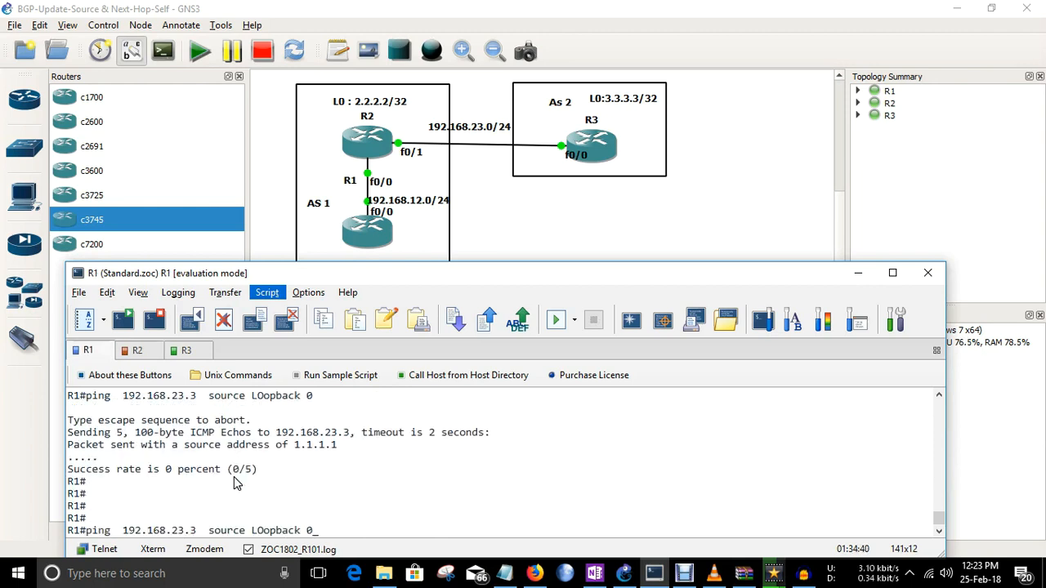
key(BackSpace)
key(BackSpace)
key(BackSpace)
key(BackSpace)
key(BackSpace)
key(BackSpace)
key(BackSpace)
key(BackSpace)
key(BackSpace)
key(BackSpace)
text(lo)
key(Tab)
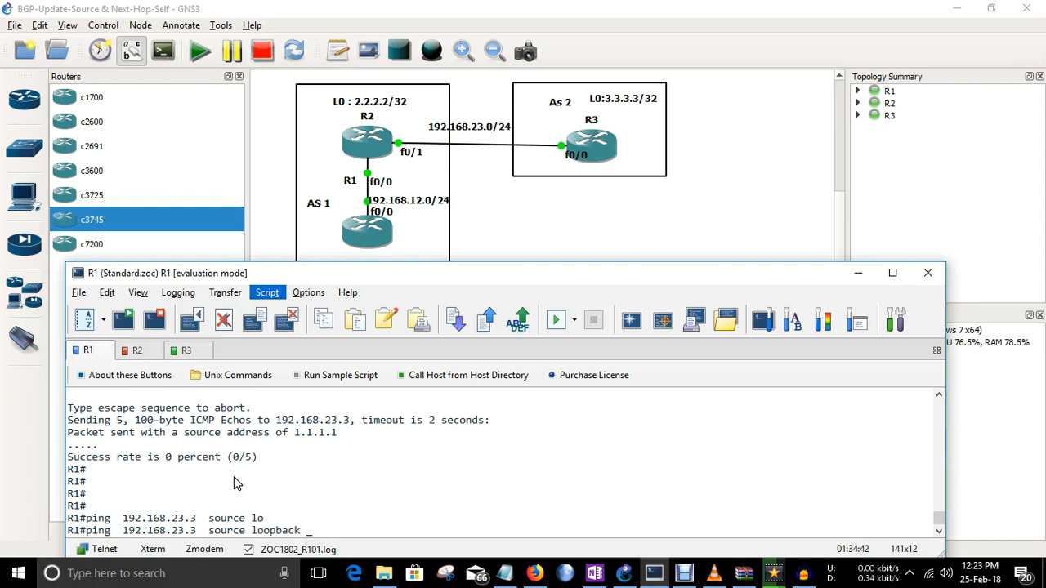
text(0)
key(Return)
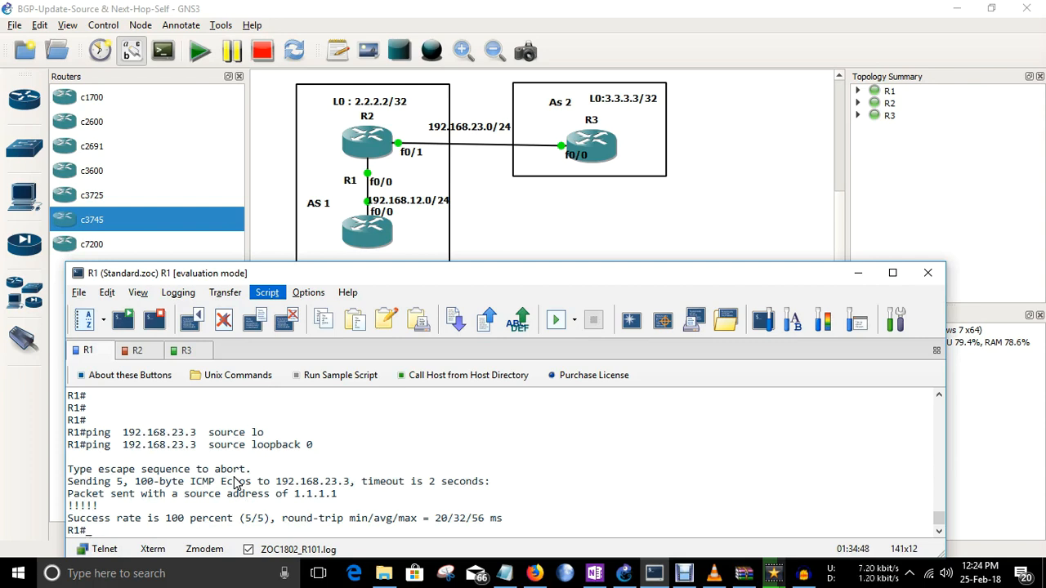
- Display R1's BGP table with show ip bgp
key(Return)
text(sh)
key(Tab)
text(ip bgp)
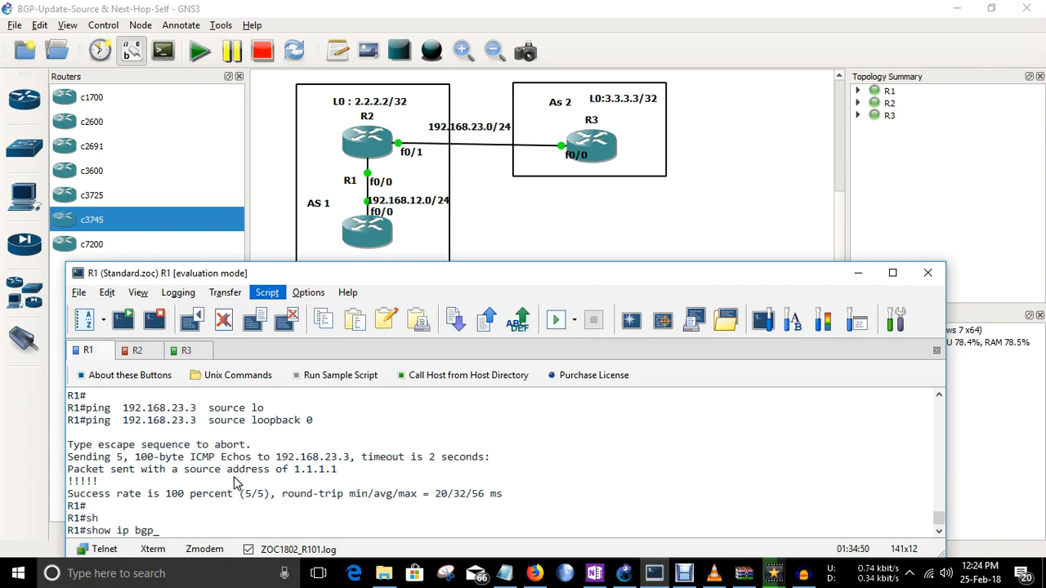
key(Return)
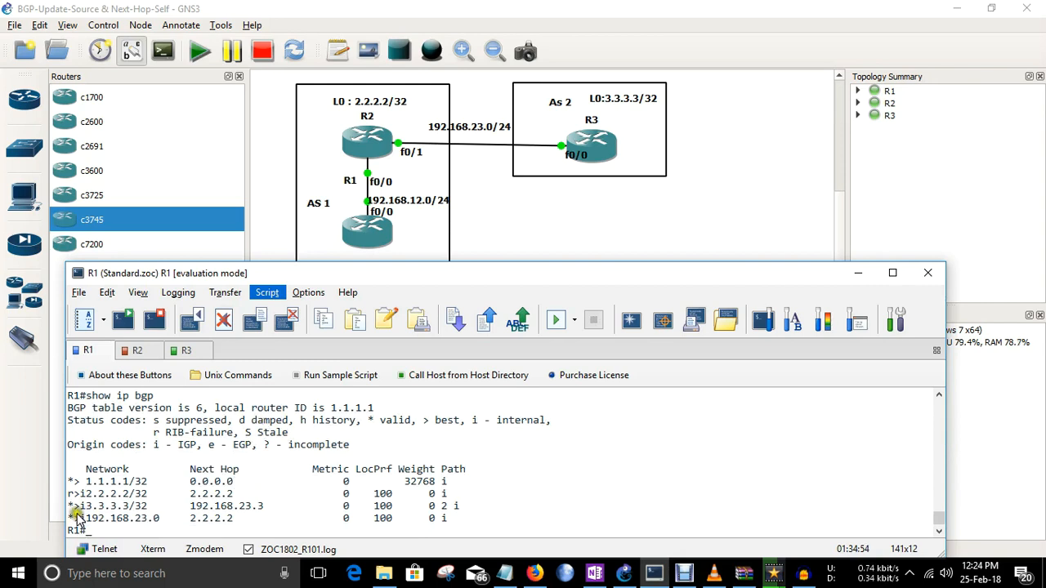
- Highlight the 3.3.3.3 route, its next hop 192.168.23.3 and the 192.168.23.0 network in R1's BGP table
mouse_move(75, 509)
mouse_down()
mouse_move(156, 532)
mouse_move(130, 508)
mouse_up()
click(105, 510)
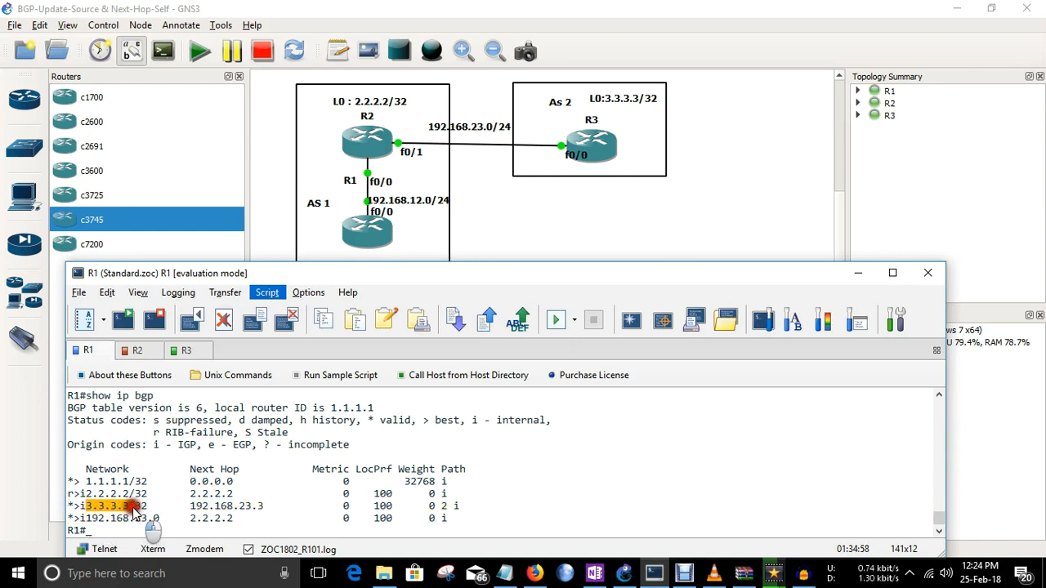
click(194, 507)
drag(196, 511, 272, 511)
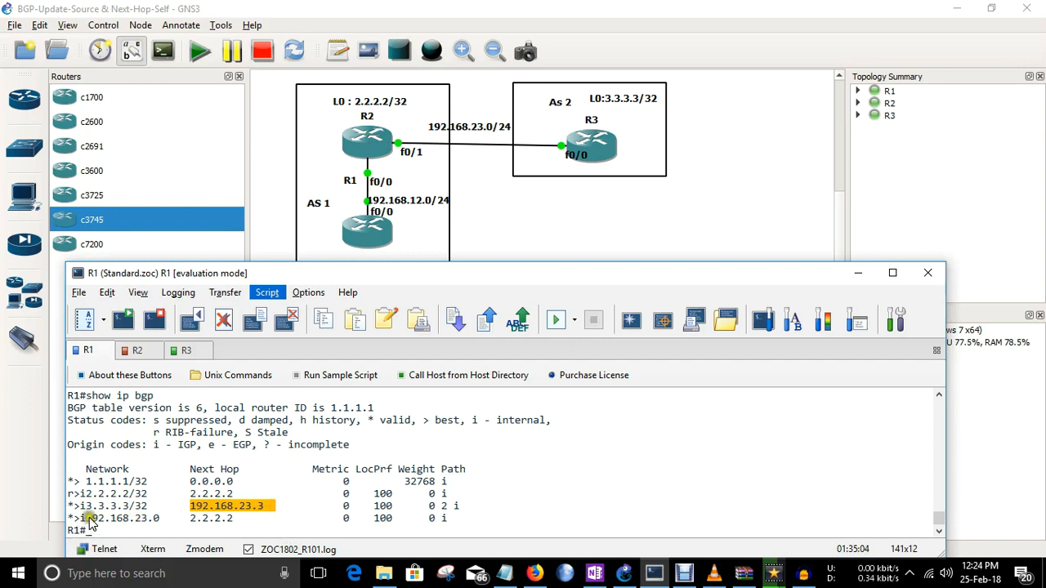
mouse_move(85, 518)
mouse_down()
mouse_move(220, 523)
mouse_move(90, 527)
mouse_up()
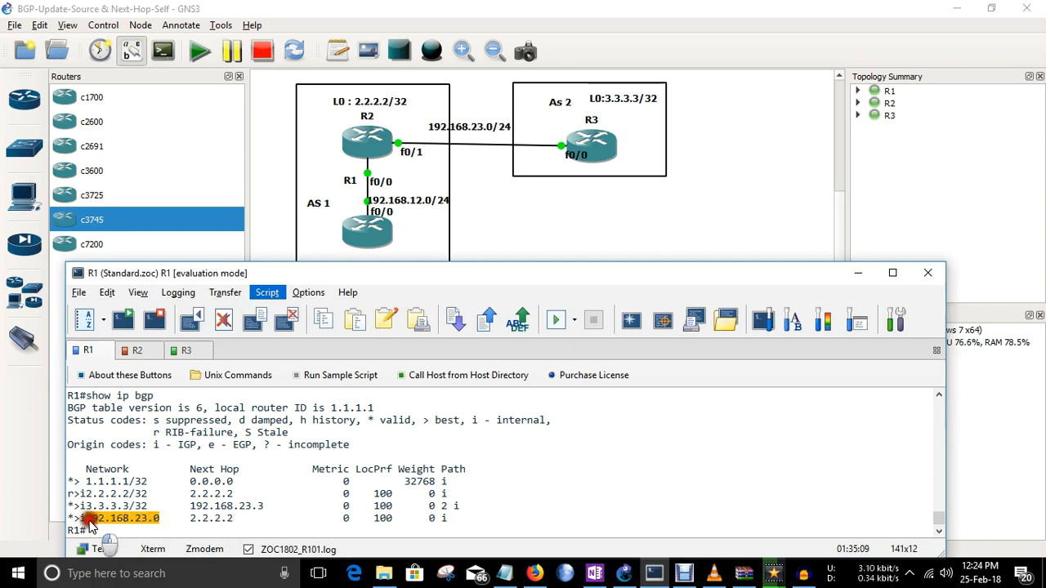
drag(265, 507, 61, 507)
click(200, 505)
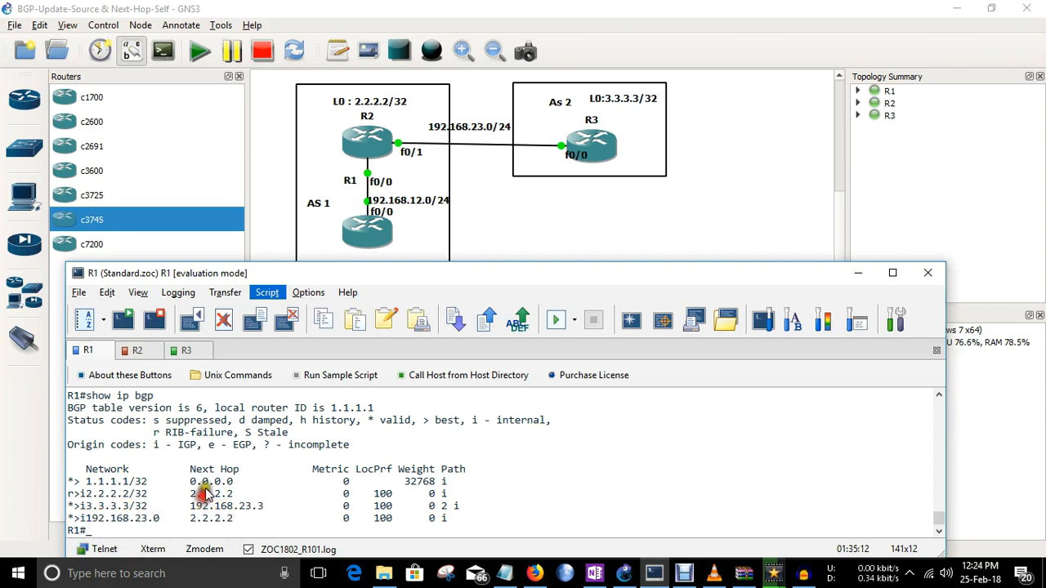
- Ping 3.3.3.3 from R1 with loopback 0 as the source
key(Return)
key(Return)
text(ping )
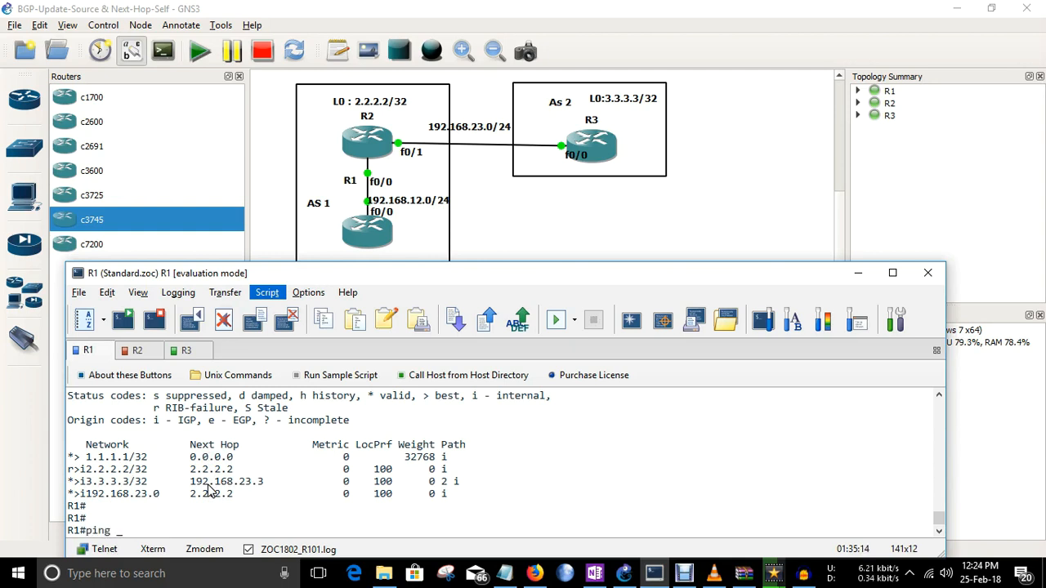
text(3.3.3.3 so)
key(Tab)
text(lo)
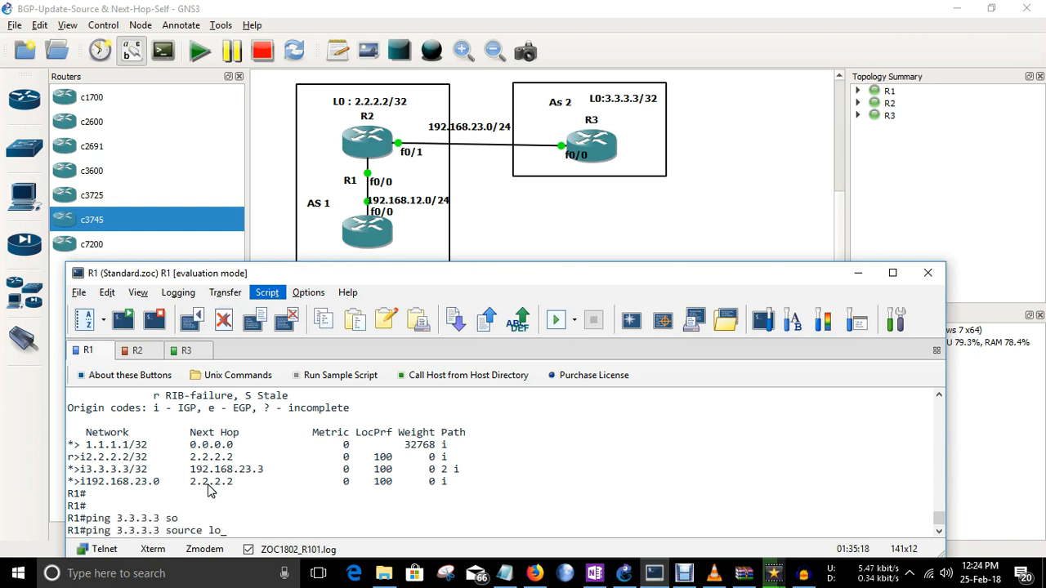
key(Tab)
text(0)
key(Return)
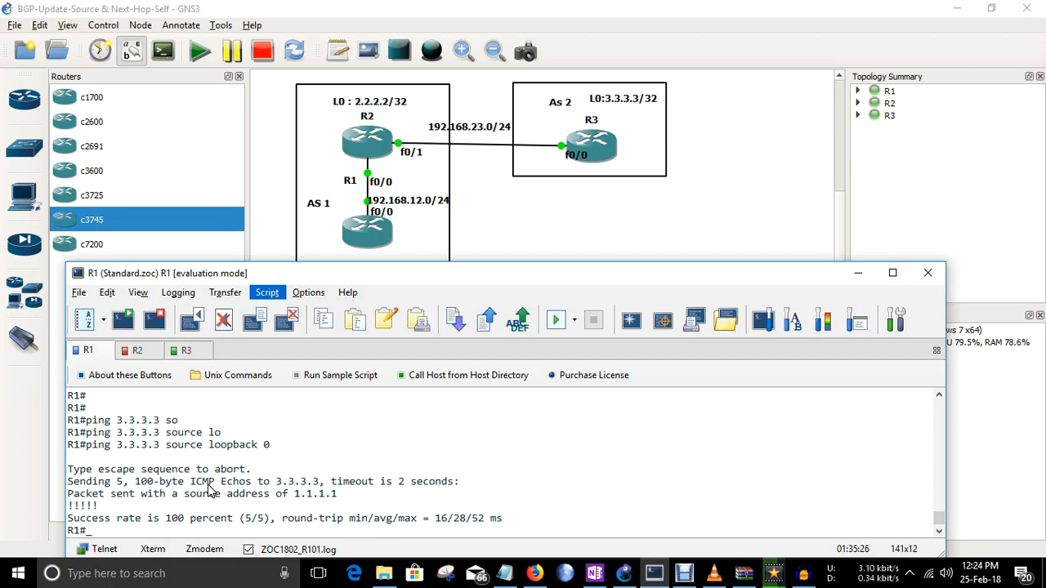
- Switch to R2's console and remove the network 192.168.23.0 advertisement from its BGP process
click(131, 350)
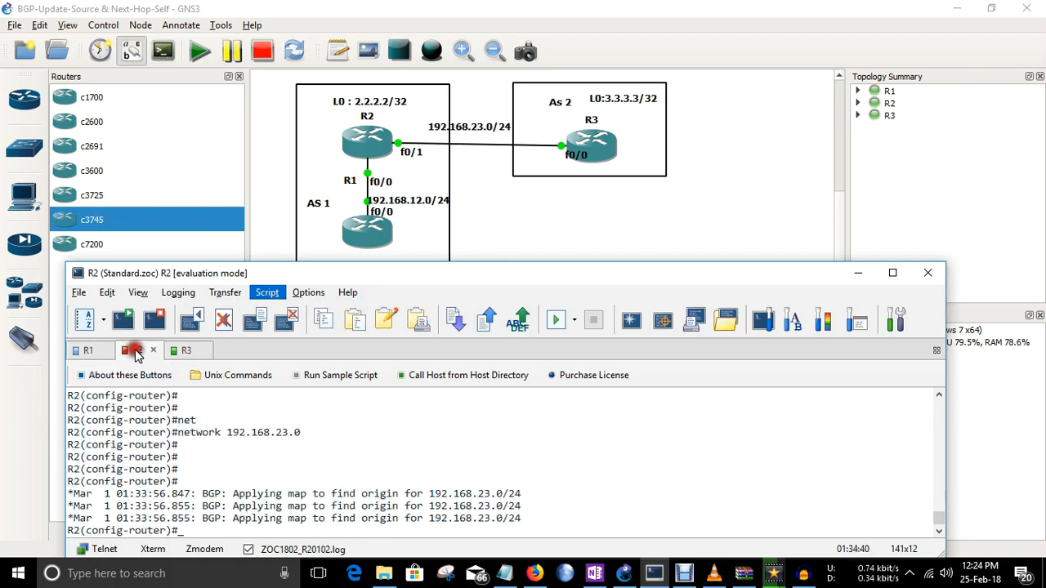
click(239, 467)
key(Up)
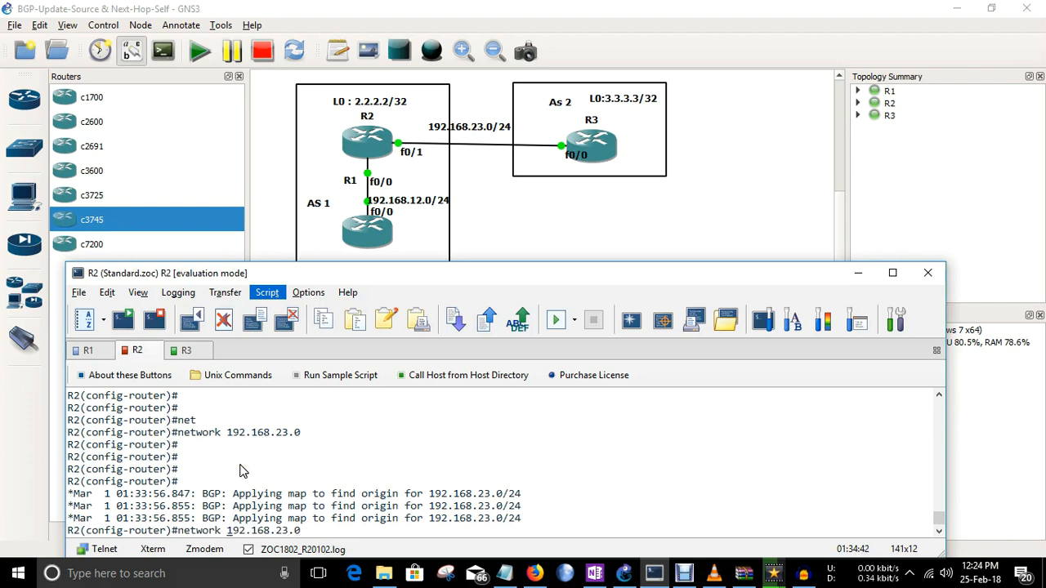
key(ctrl+a)
text(no)
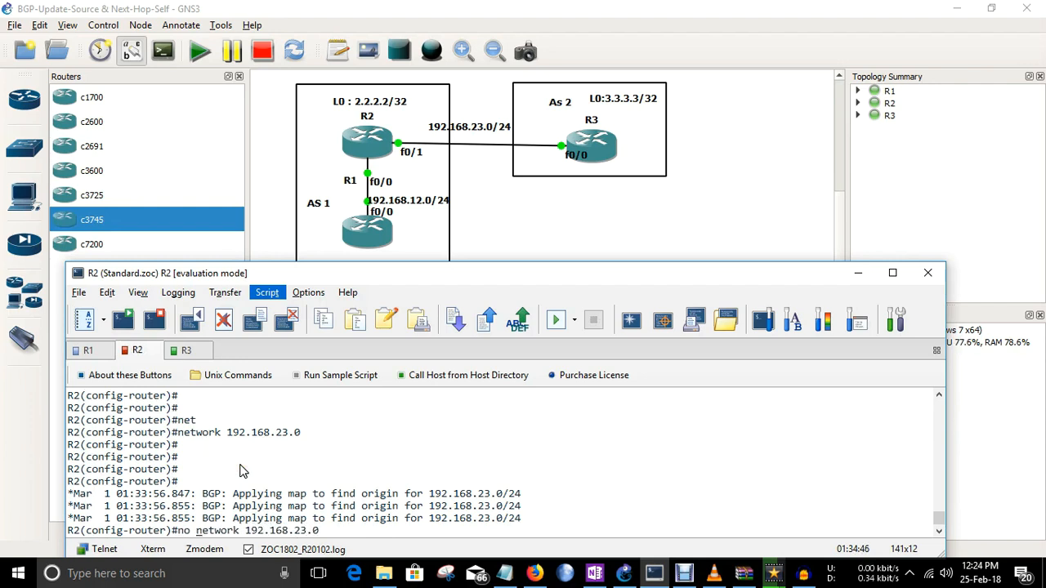
key(Return)
key(Return)
key(Return)
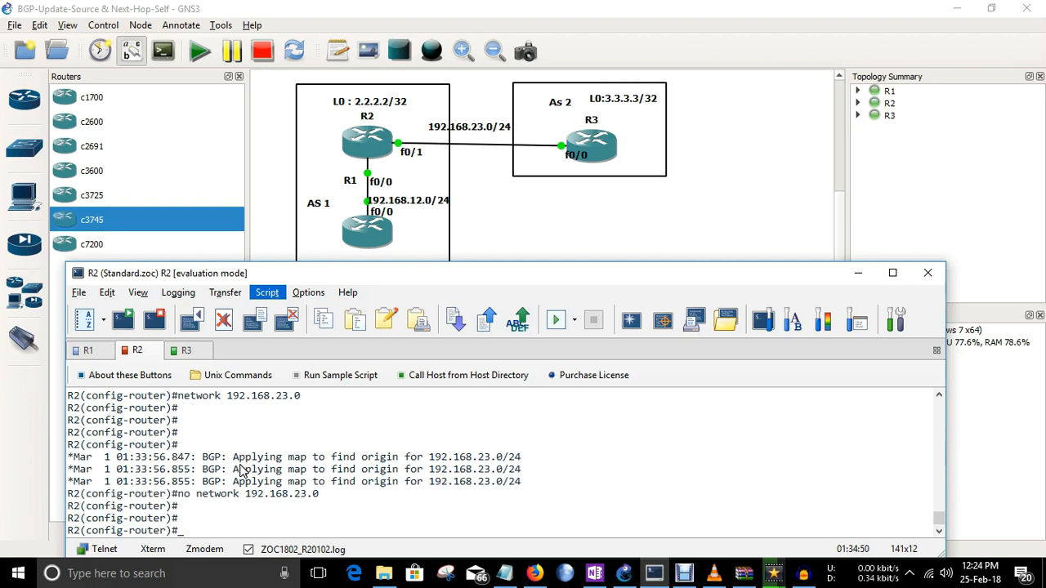
key(Return)
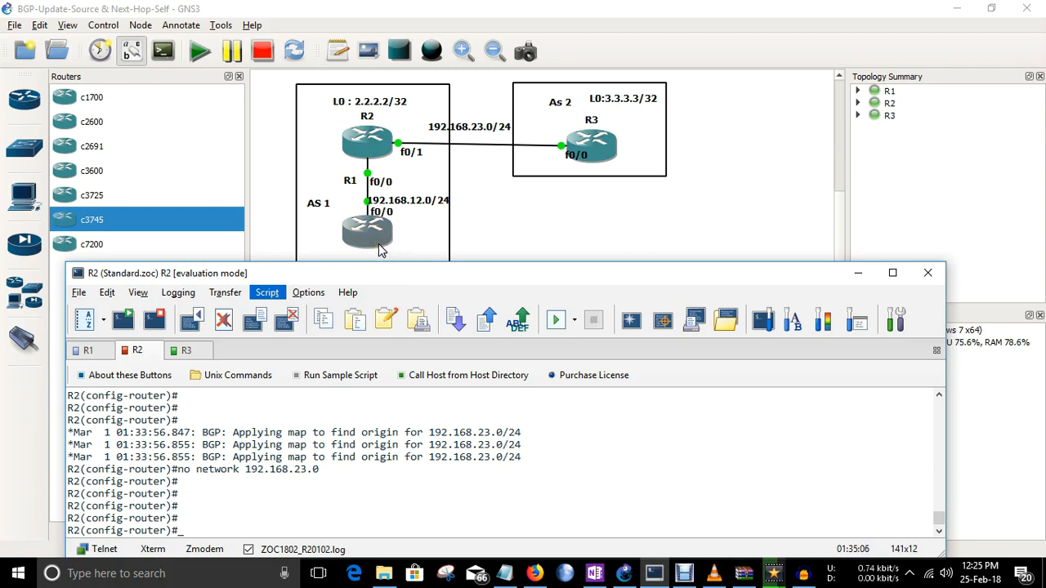
- Configure next-hop-self for neighbor 1.1.1.1 in R2's BGP process
text(n)
text(nei)
key(Tab)
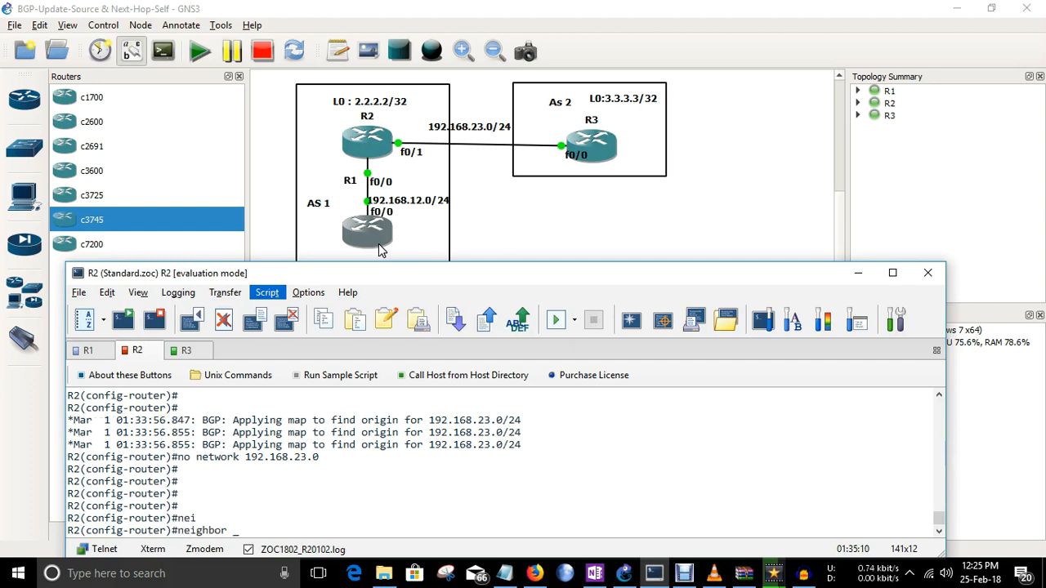
text(1.1.1.1)
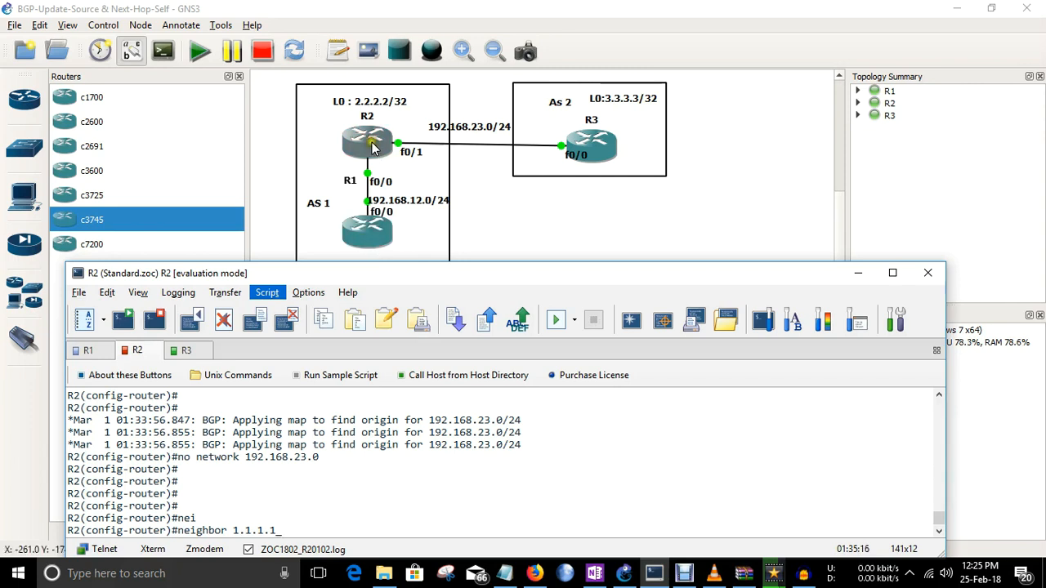
text(ne)
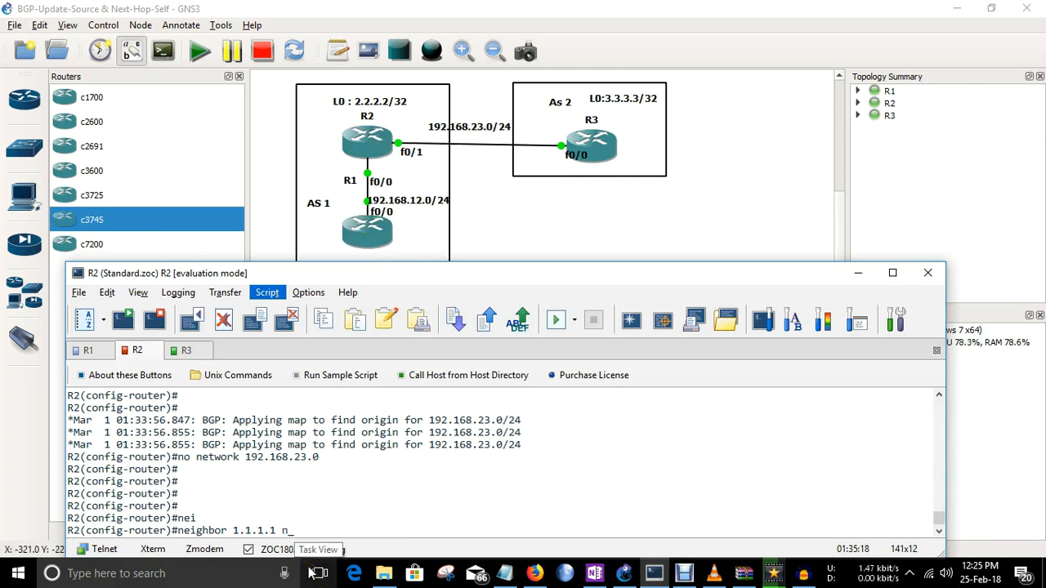
key(Tab)
text(s)
key(Tab)
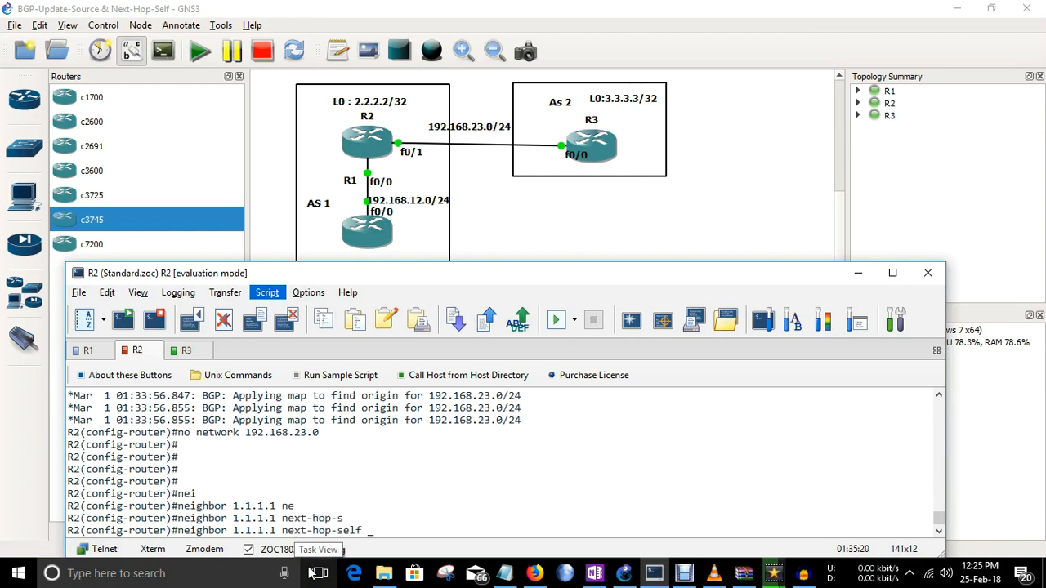
key(Return)
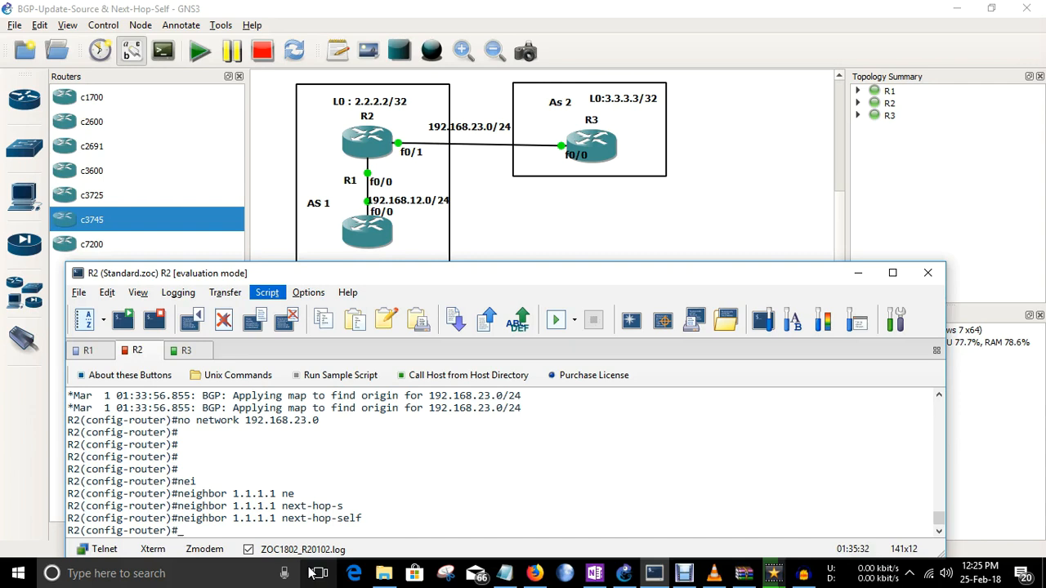
- Switch to R1's console, display its BGP table again and highlight the next hop of the 3.3.3.3 route
right_click(78, 351)
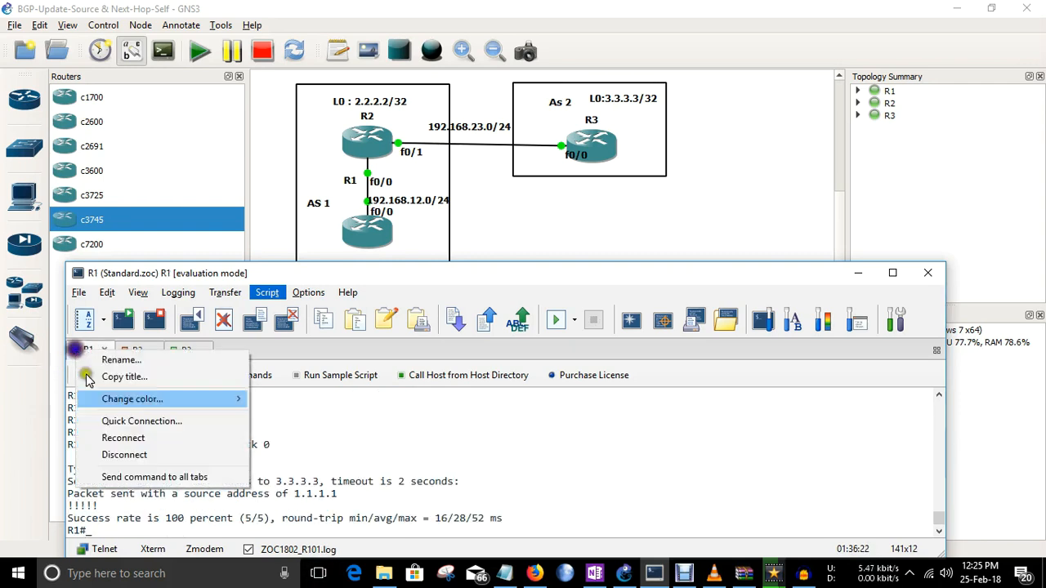
click(307, 482)
key(Return)
key(Return)
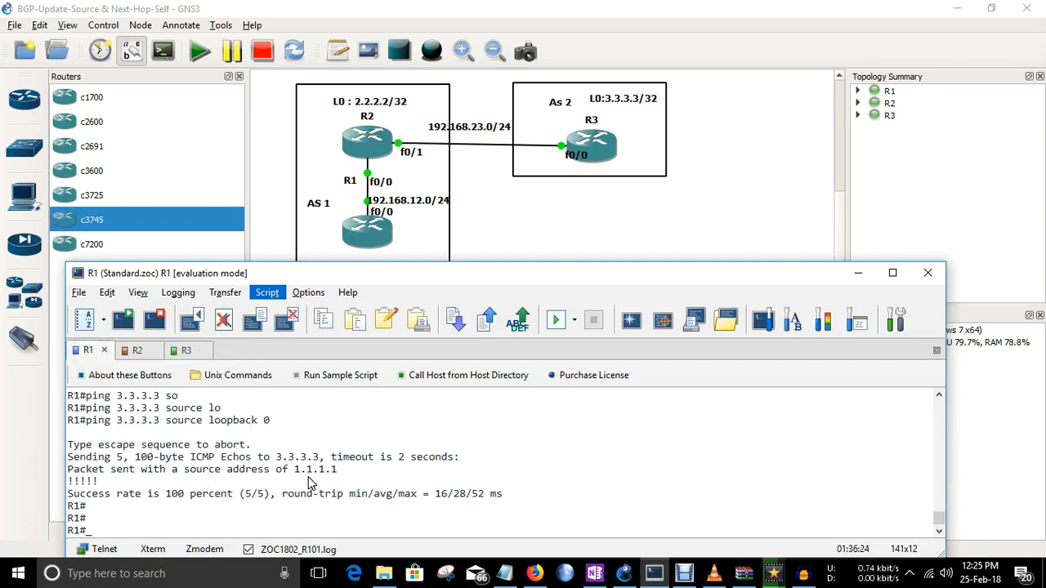
key(Up)
key(Up)
key(Return)
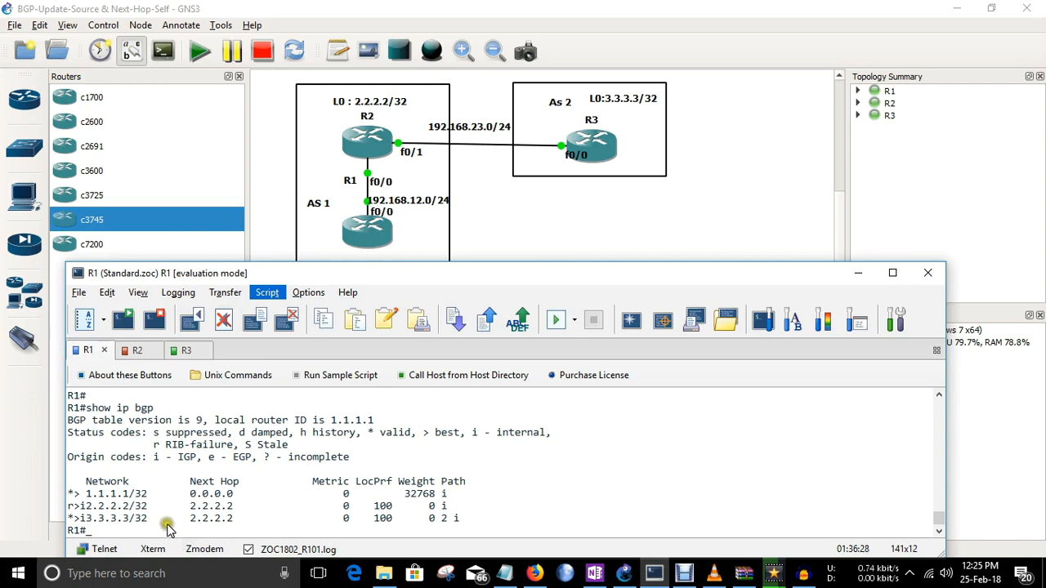
drag(186, 518, 223, 521)
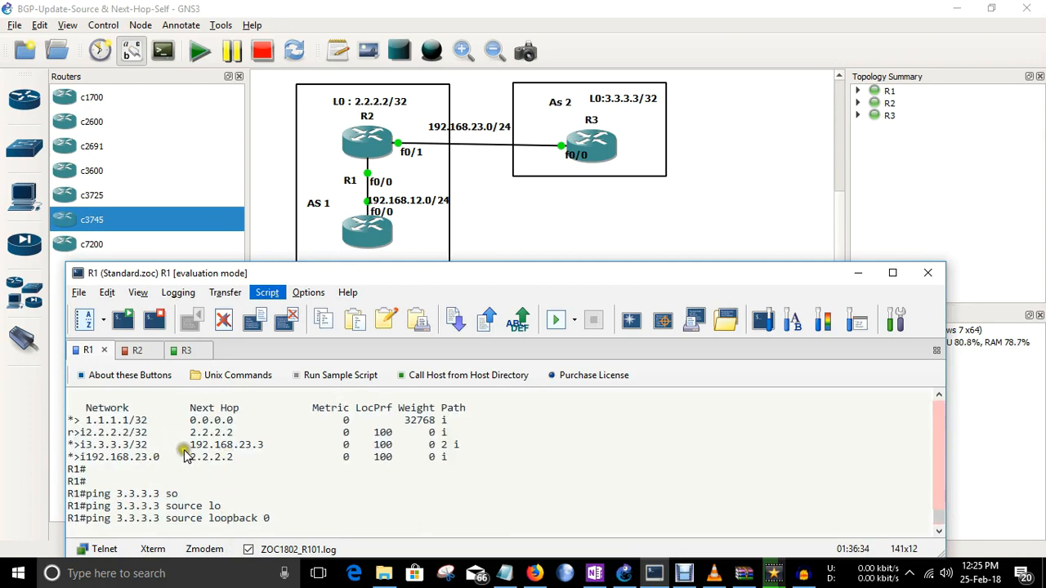
- Go back to R1's earliest BGP table output and highlight the 3.3.3.3 network and its next hop 192.168.23.3
scroll(233, 456, up, 10)
scroll(233, 456, down, 10)
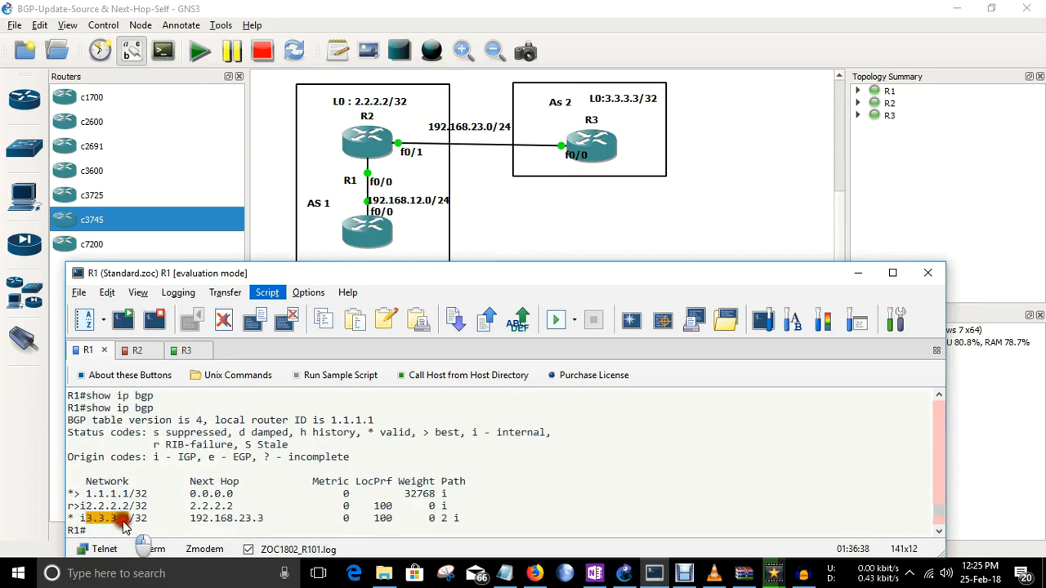
drag(190, 518, 267, 522)
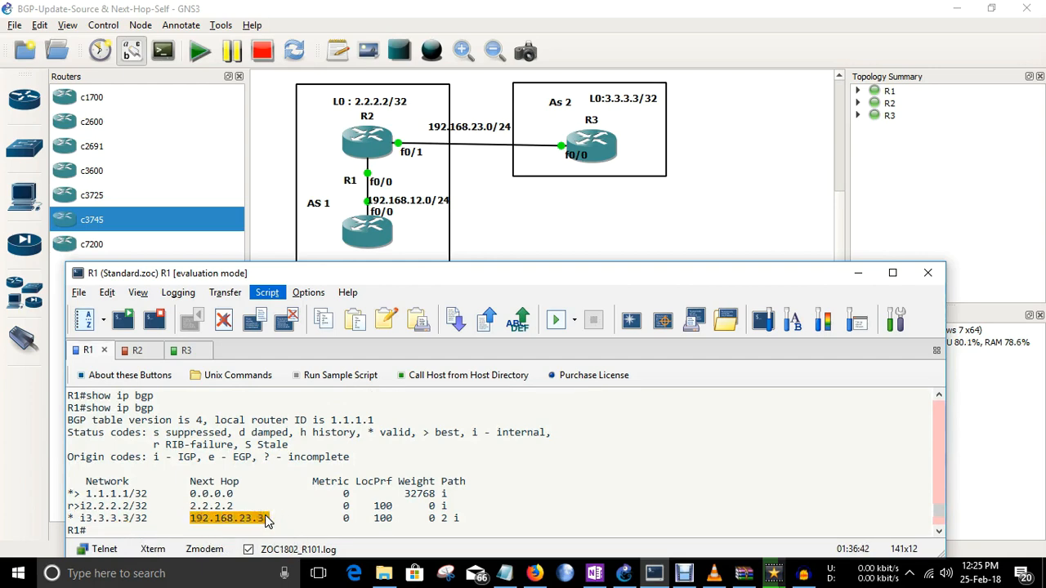
- In the table that lists 192.168.23.0, highlight next hop 192.168.23.3, then the 192.168.23.0 network and its next hop 2.2.2.2
scroll(266, 520, up, 7)
scroll(266, 513, down, 5)
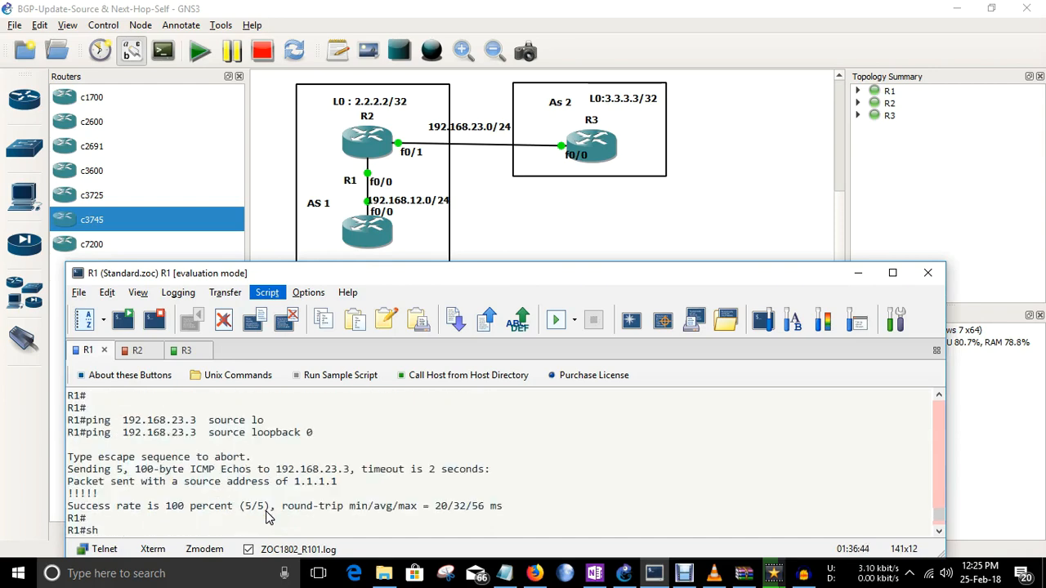
scroll(266, 514, down, 4)
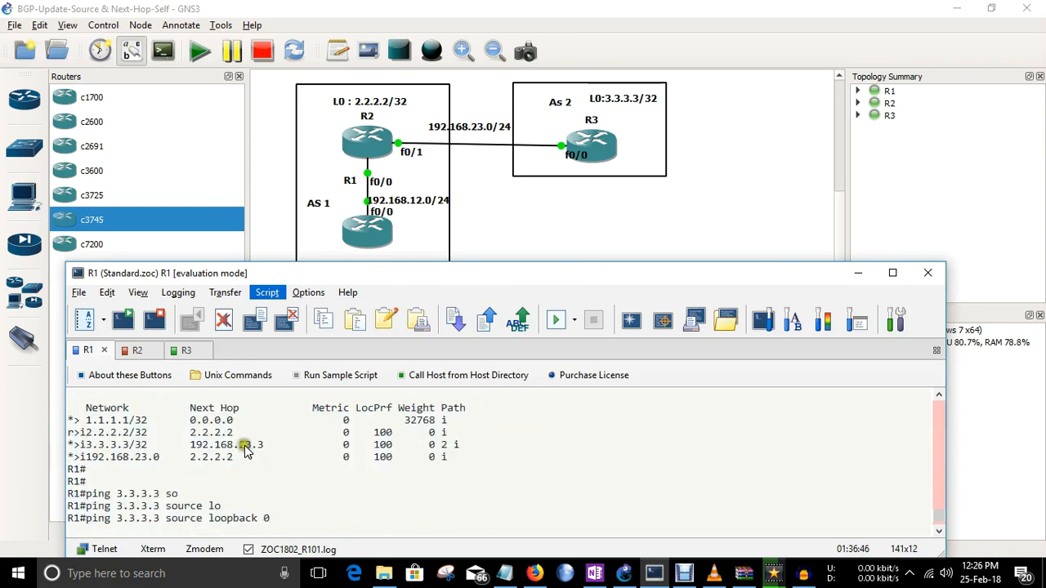
double_click(192, 445)
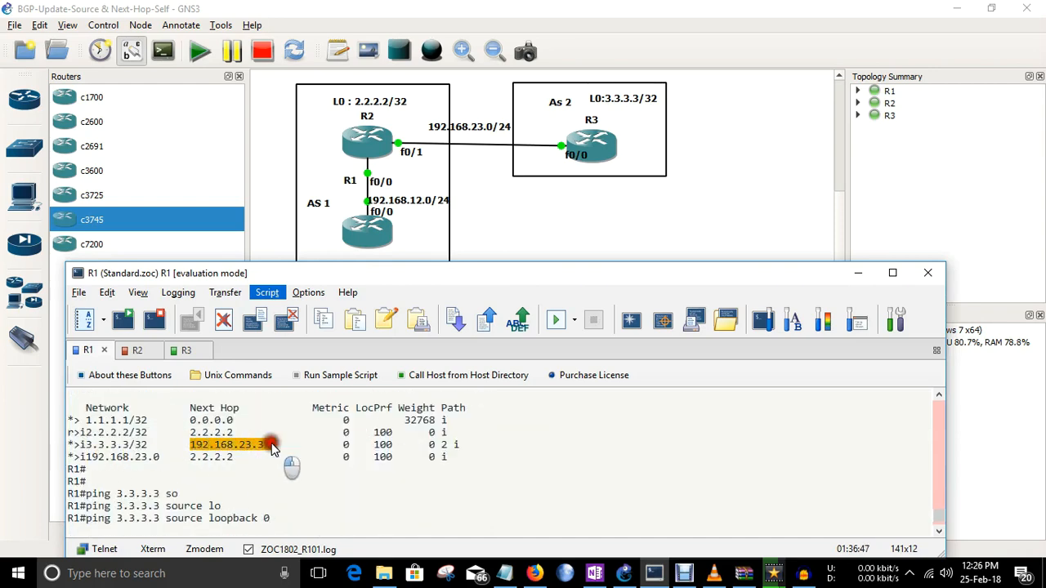
click(89, 456)
double_click(89, 456)
double_click(204, 458)
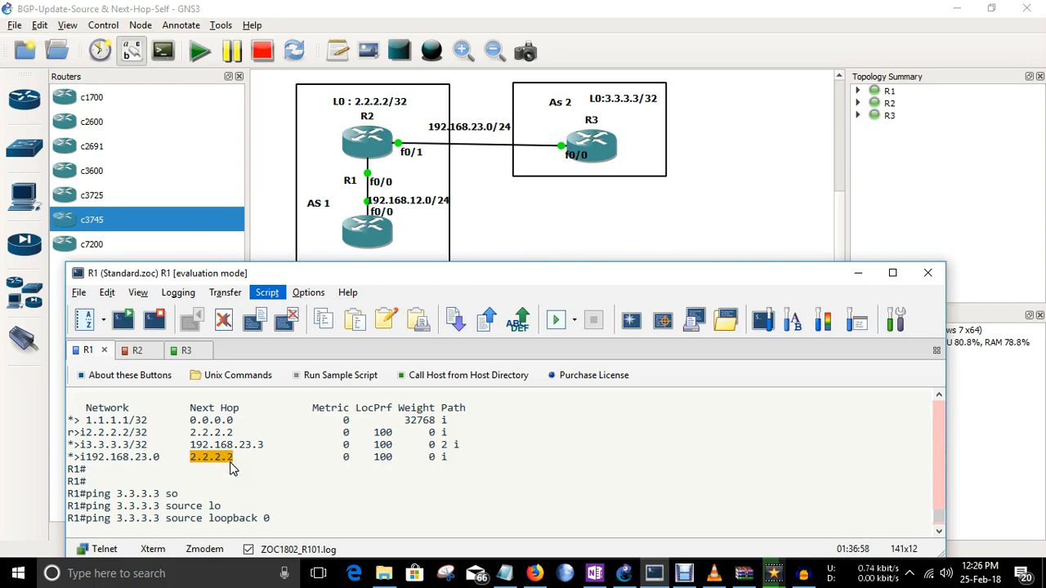
- Return to R1's most recent BGP table and highlight the 3.3.3.3 network
scroll(230, 463, down, 5)
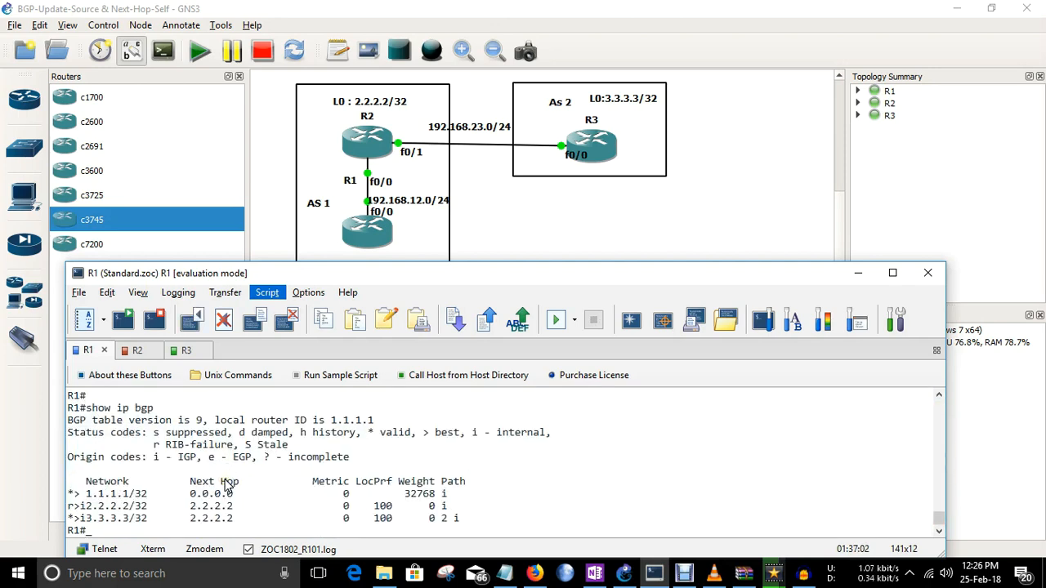
click(85, 518)
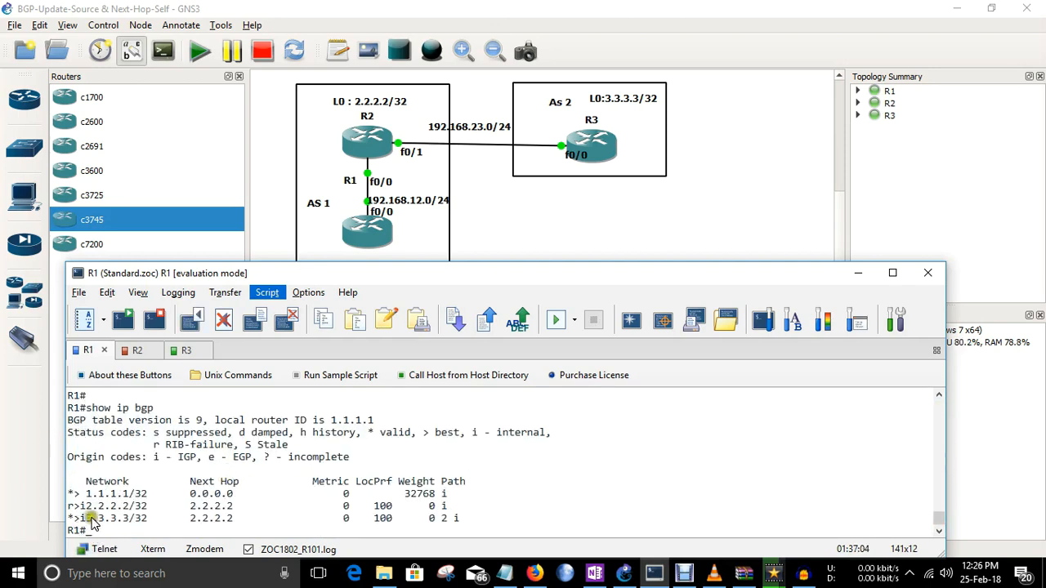
drag(86, 519, 133, 520)
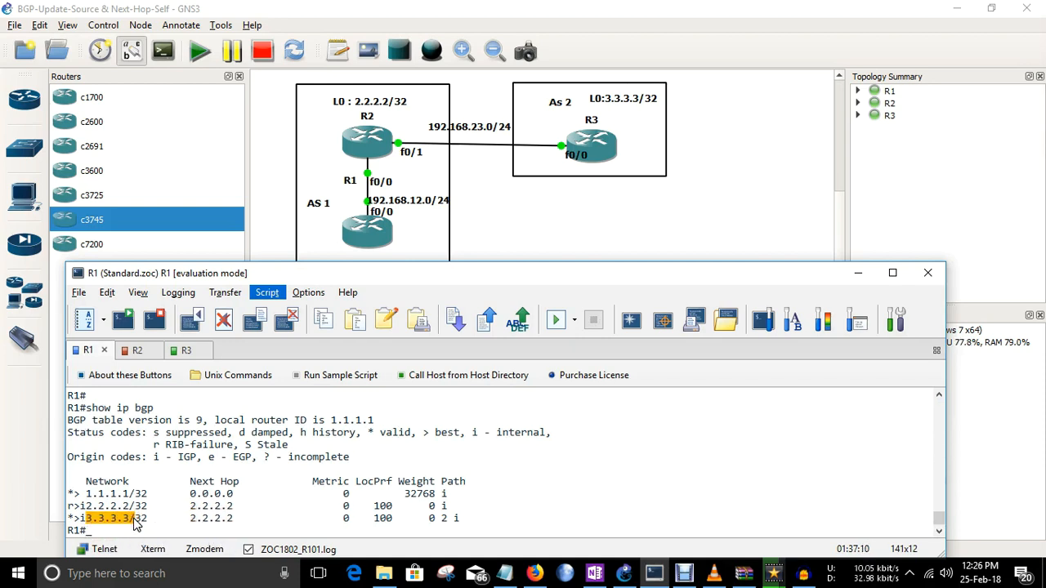
- Ping 3.3.3.3 from R1 with loopback 0 as the source
click(168, 531)
key(Return)
key(Return)
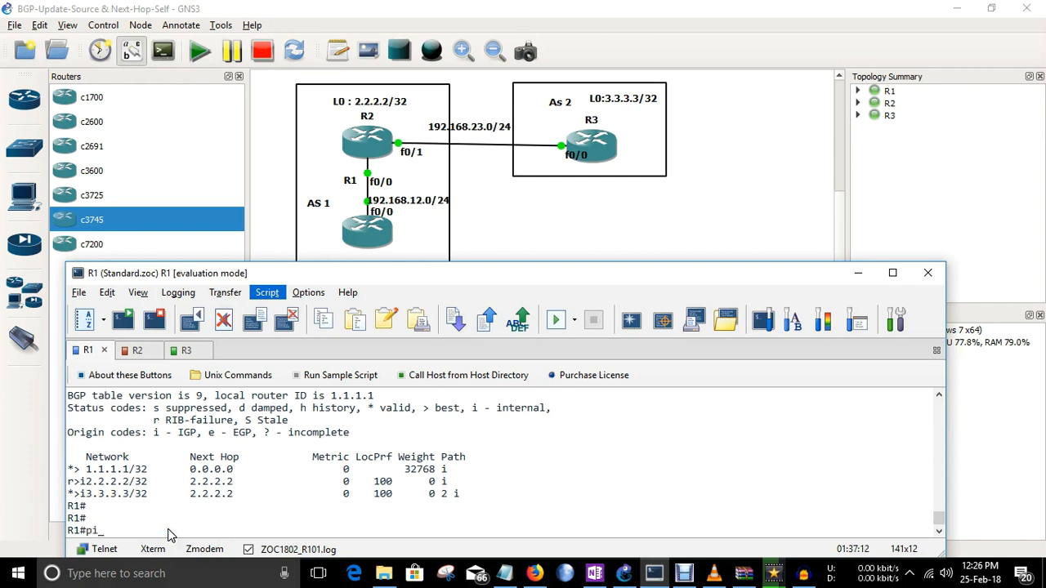
key(Up)
key(Up)
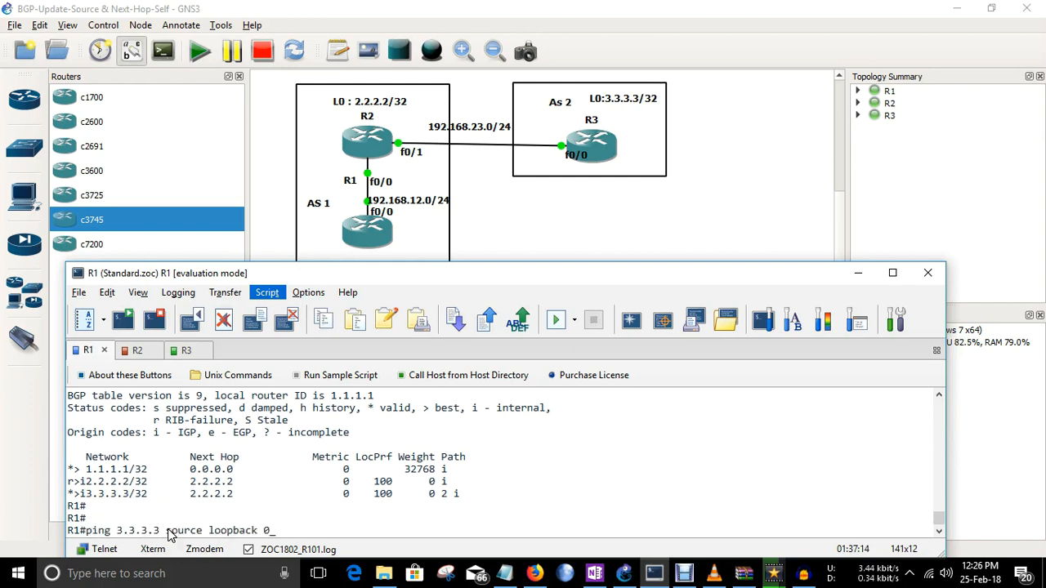
key(Return)
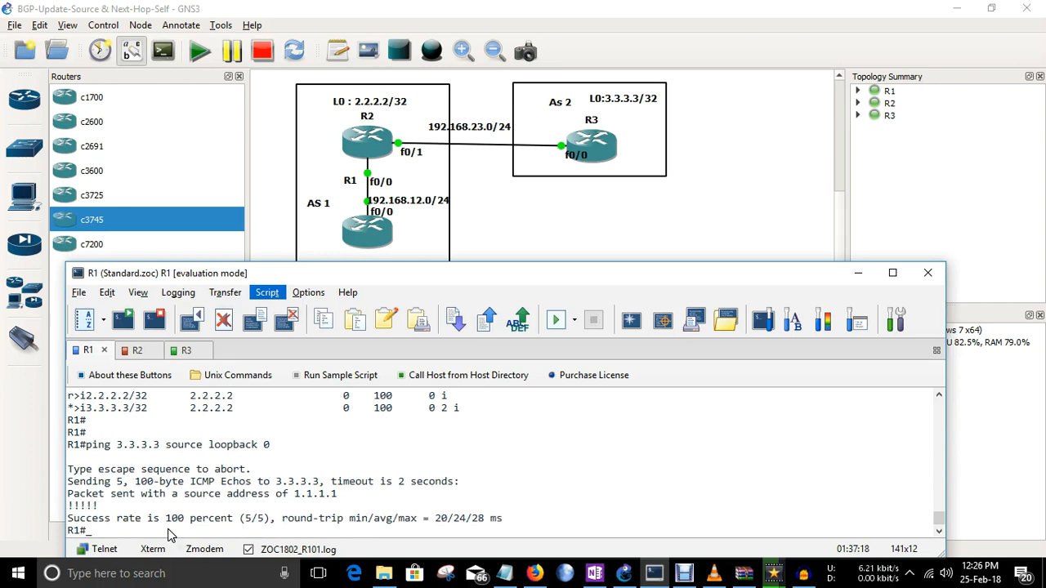
- Ping 3.3.3.3 from R1 without specifying a source interface
key(Return)
key(Return)
text(ping 2.)
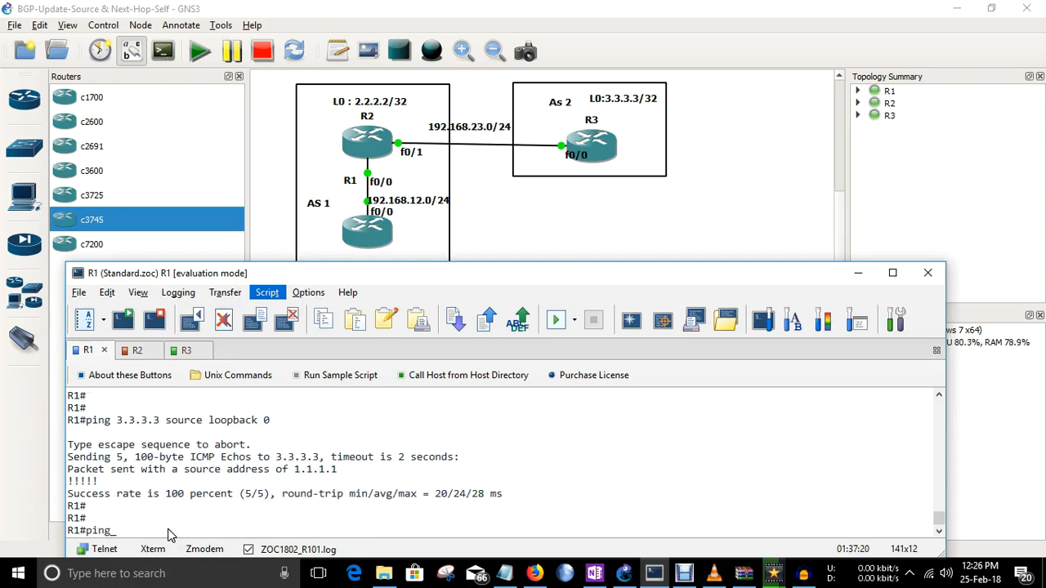
key(BackSpace)
key(BackSpace)
text(3.3.3.3)
key(Return)
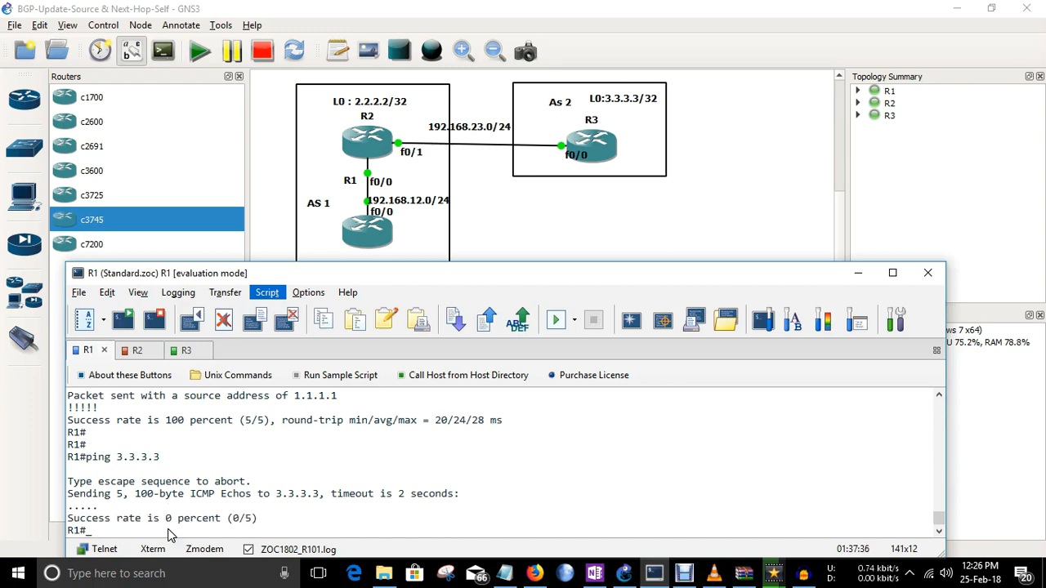
drag(88, 350, 379, 350)
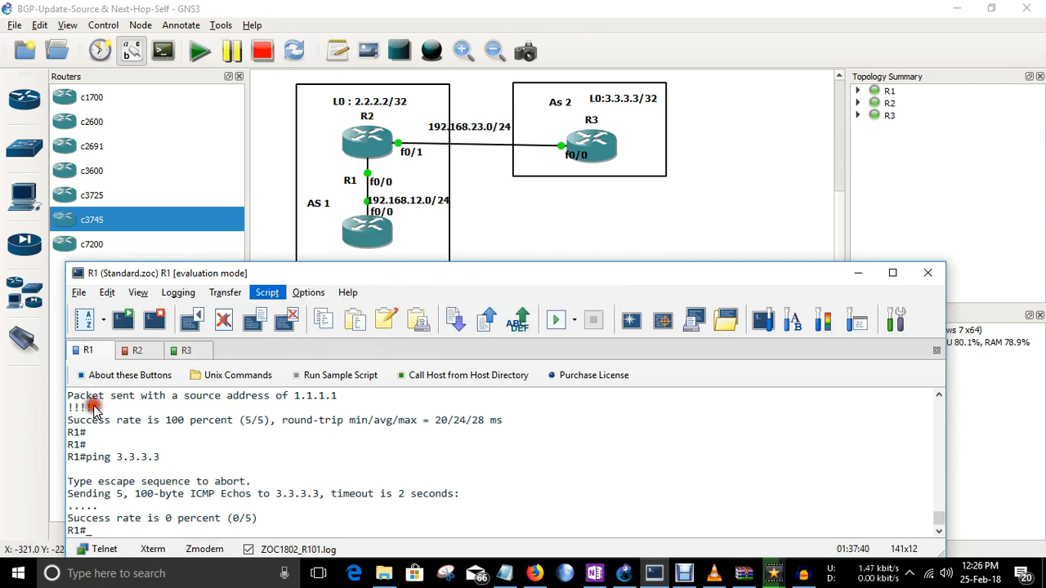
key(Return)
key(Return)
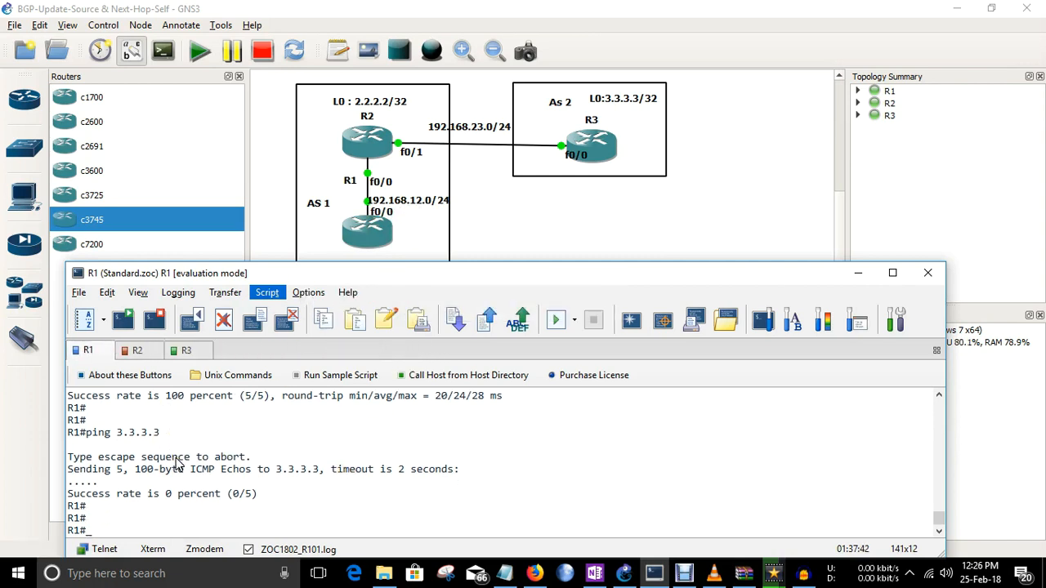
- Enter global configuration on R1 and open the router configuration for BGP AS 1
text(conf)
key(Tab)
key(Return)
key(Return)
text(r)
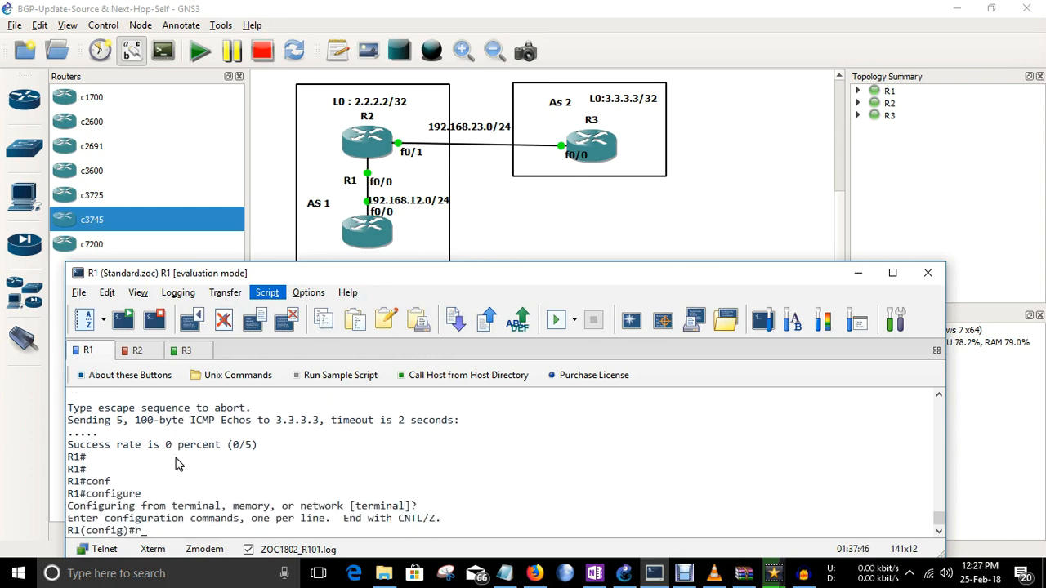
text(outer)
text(bgp)
key(Tab)
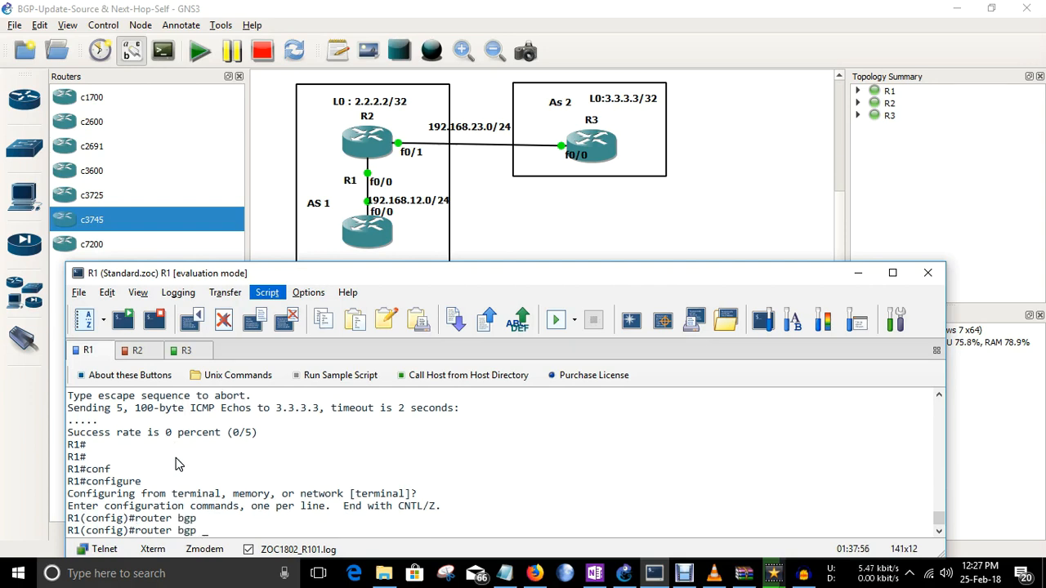
text(1)
key(Return)
key(Return)
- Advertise network 192.168.12.0 in R1's BGP process and return to privileged EXEC mode
text(net)
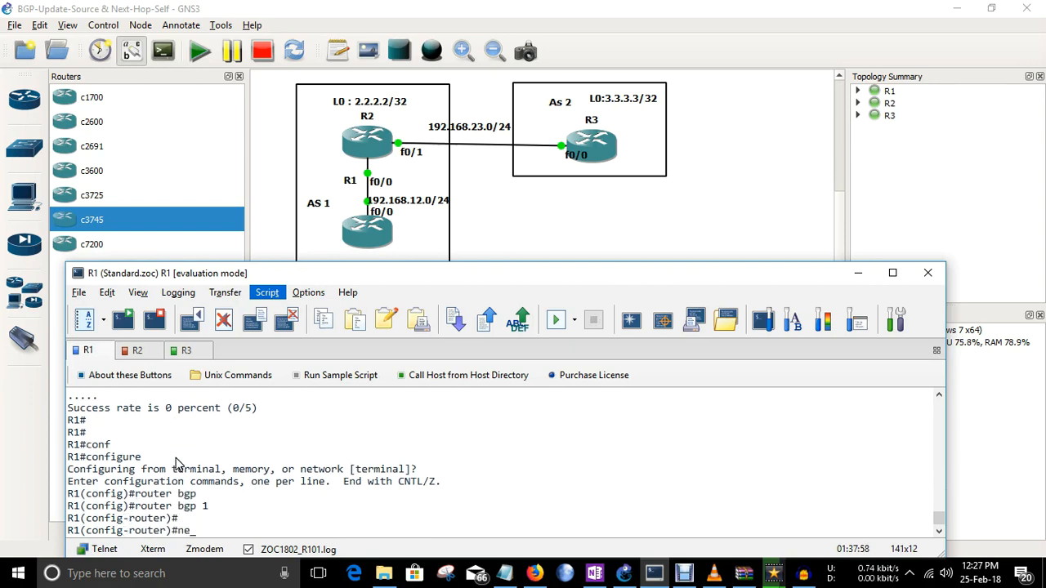
key(Tab)
text(192.168.1)
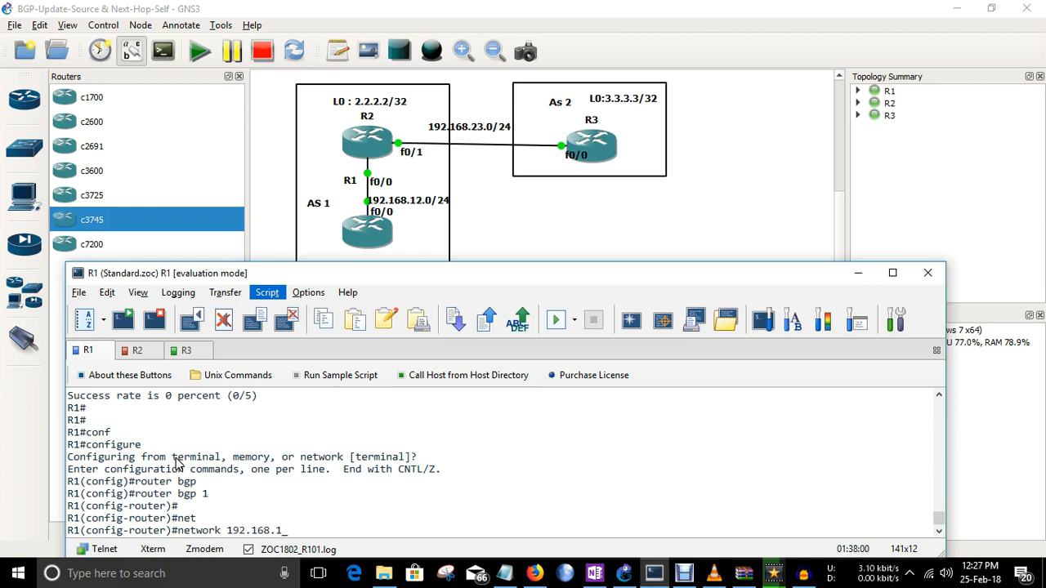
text(2.0)
key(Return)
key(Return)
key(Return)
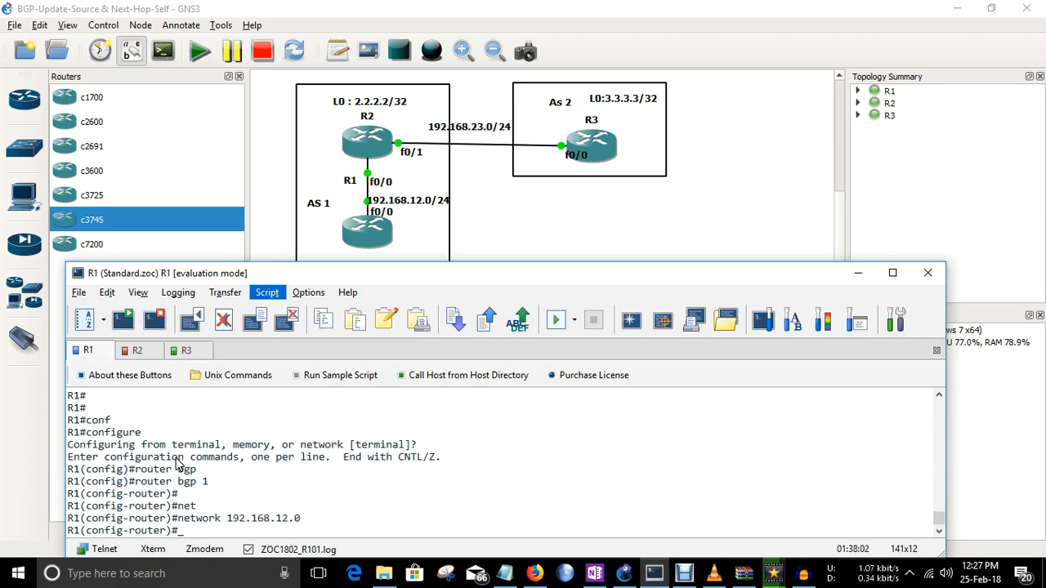
key(Return)
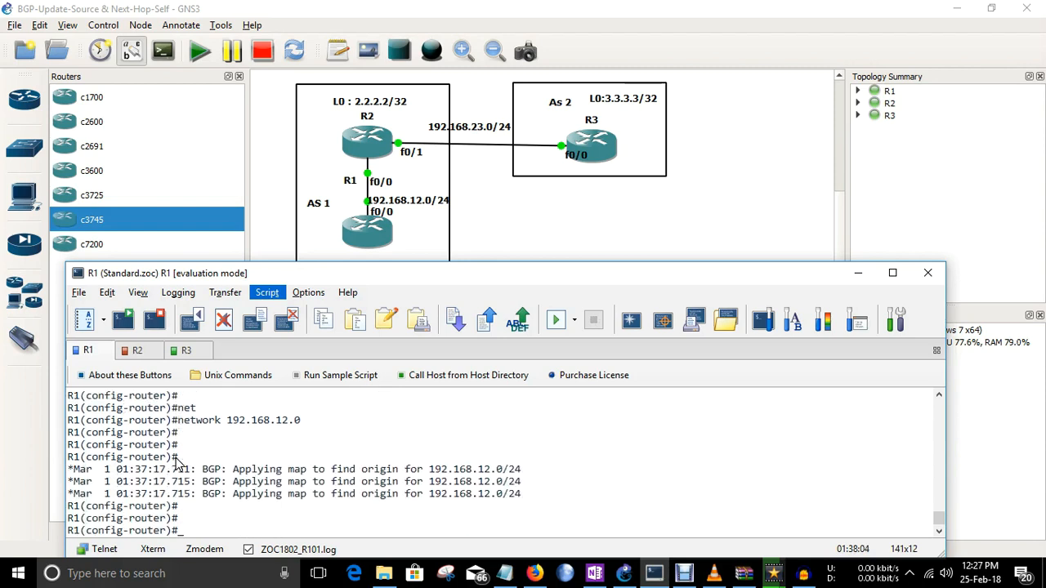
text(end)
key(Return)
key(Return)
key(Return)
key(Return)
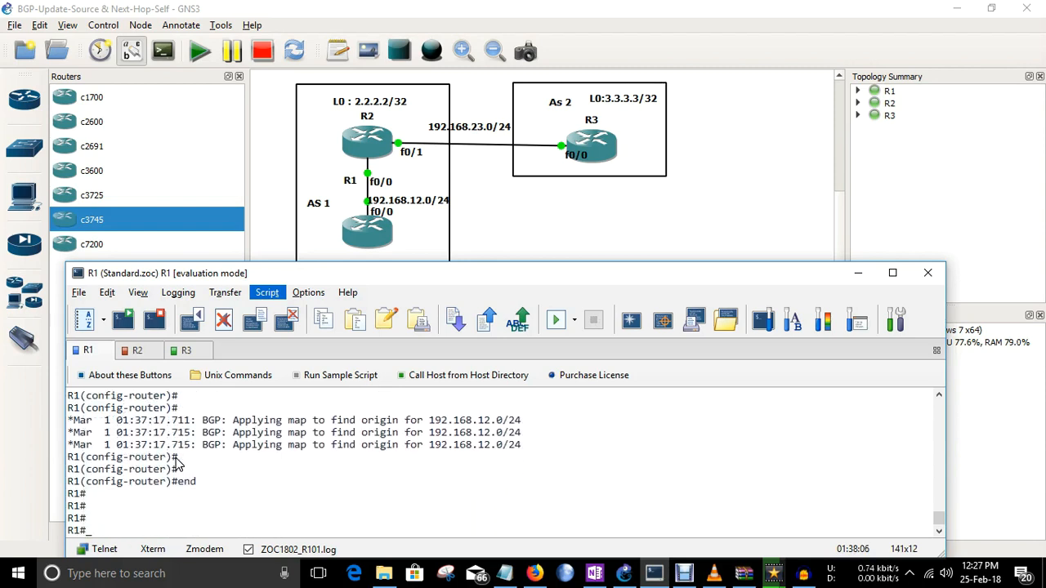
key(Return)
key(Return)
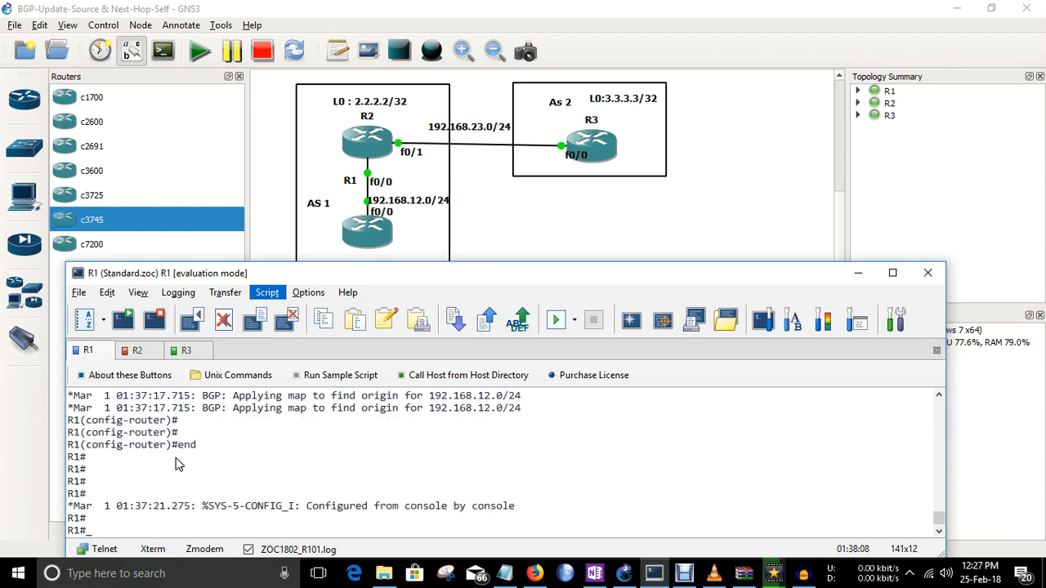
- Display R1's BGP table to check the entry for the 192.168.12.0 network
text(ping 3.3.3.3 source loopback 0)
key(Up)
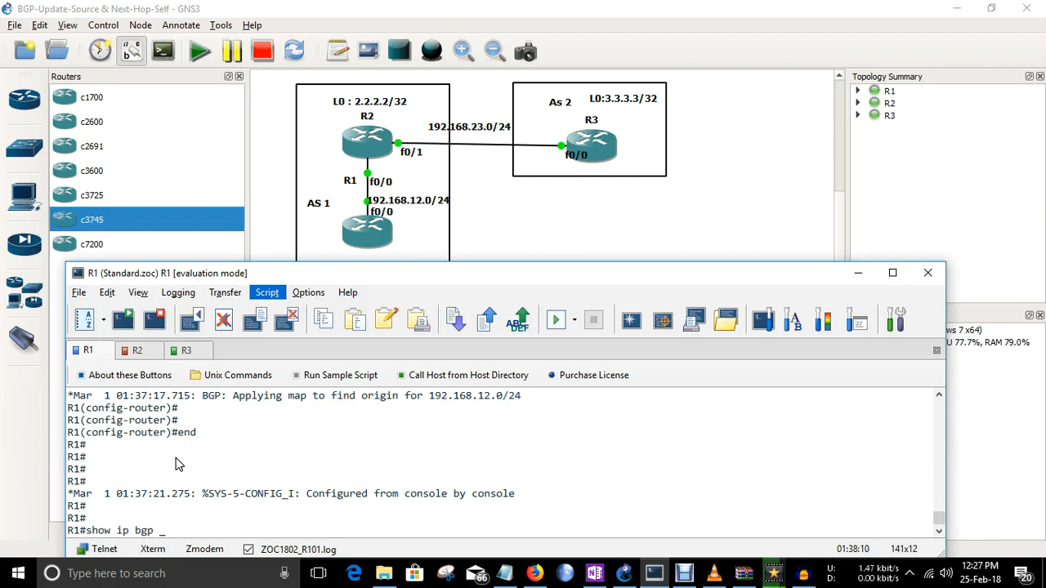
key(Return)
key(Return)
key(Return)
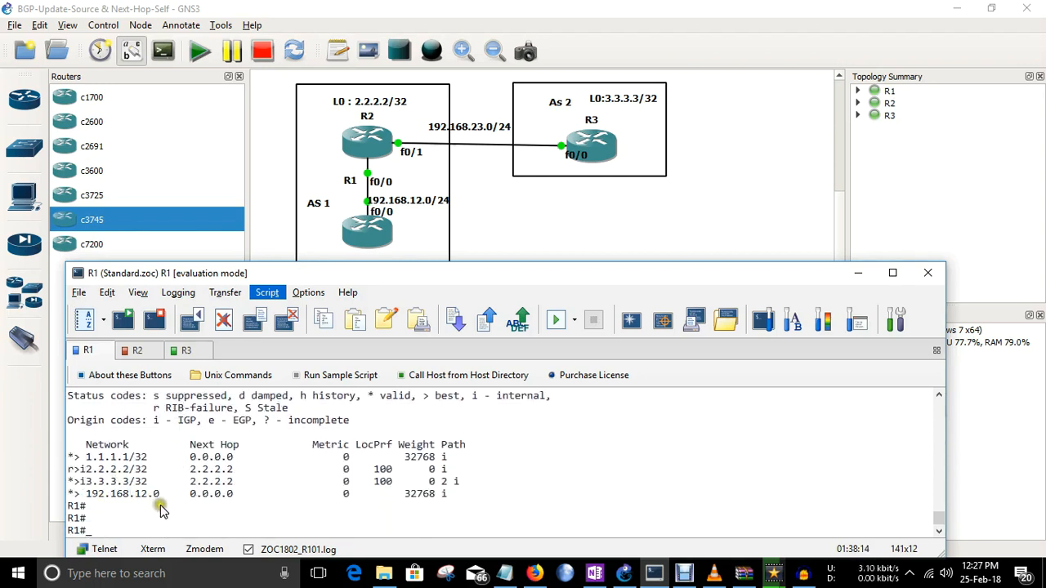
key(Return)
key(Return)
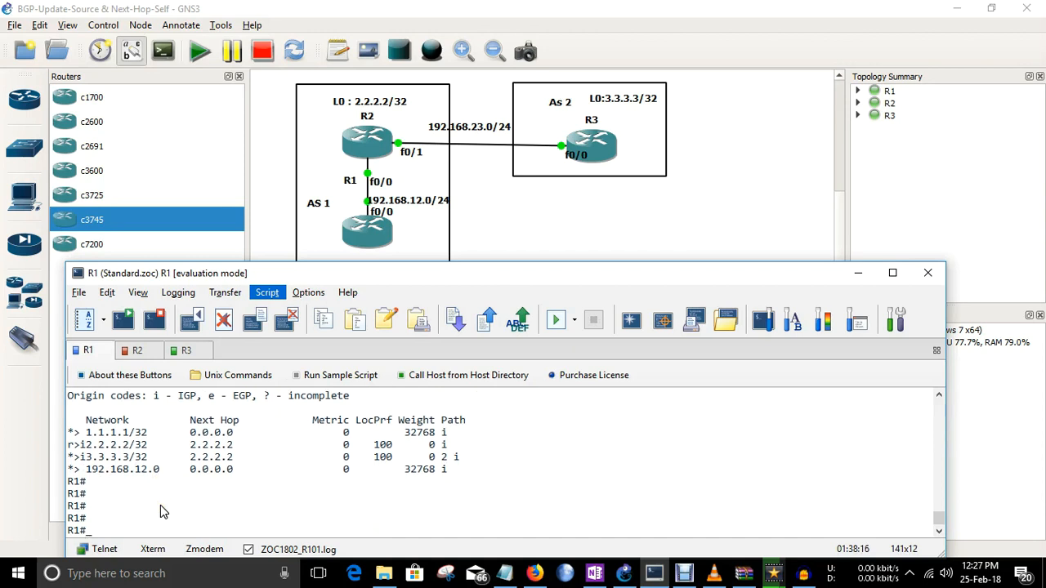
- Repeat the ping to 3.3.3.3 from R1 using the default source, with 192.168.12.0 advertised in BGP
text(ping 3.3.3.3)
key(Return)
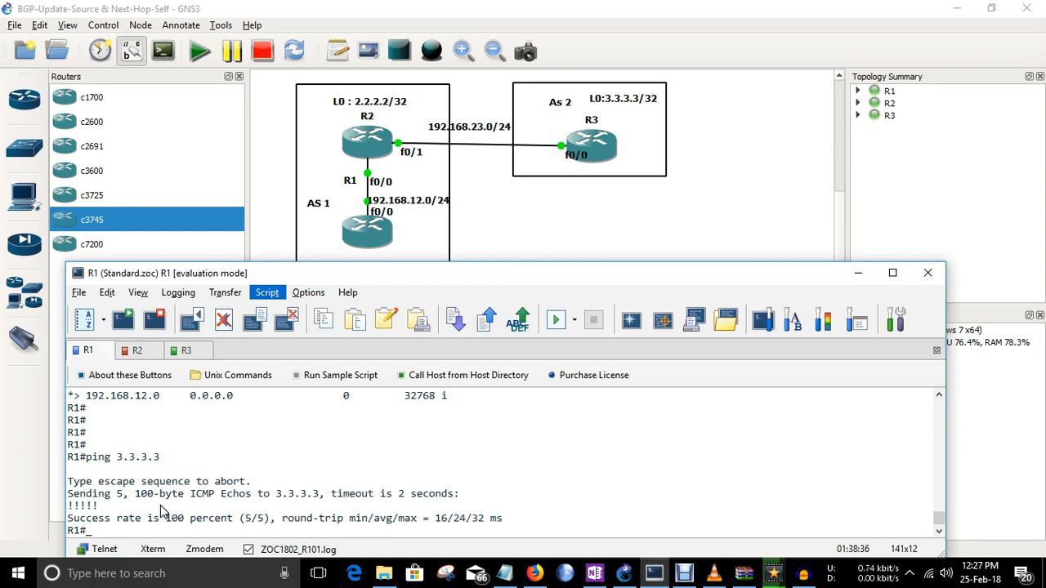
key(Return)
key(Return)
key(Return)
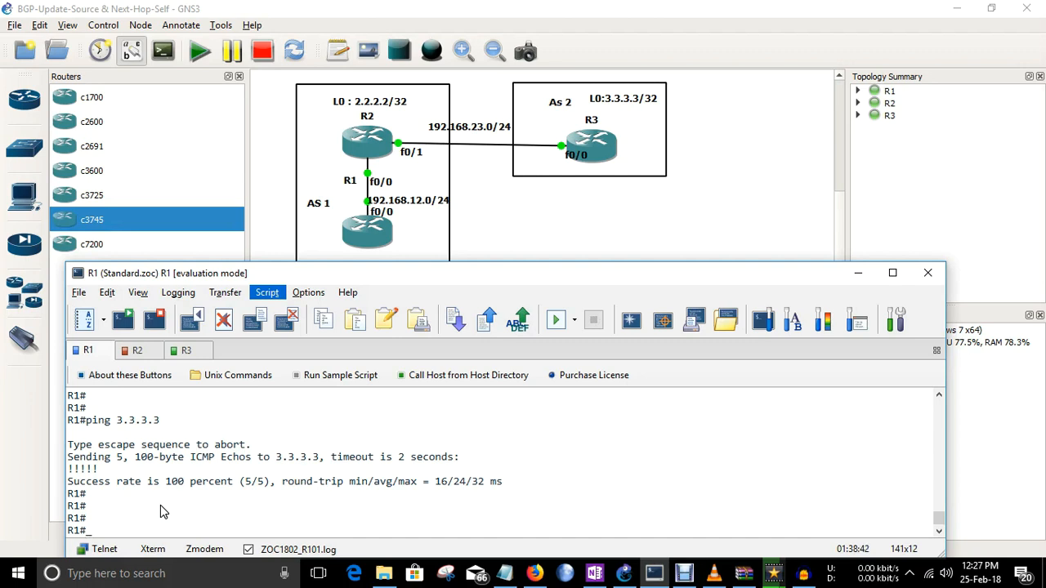
key(Return)
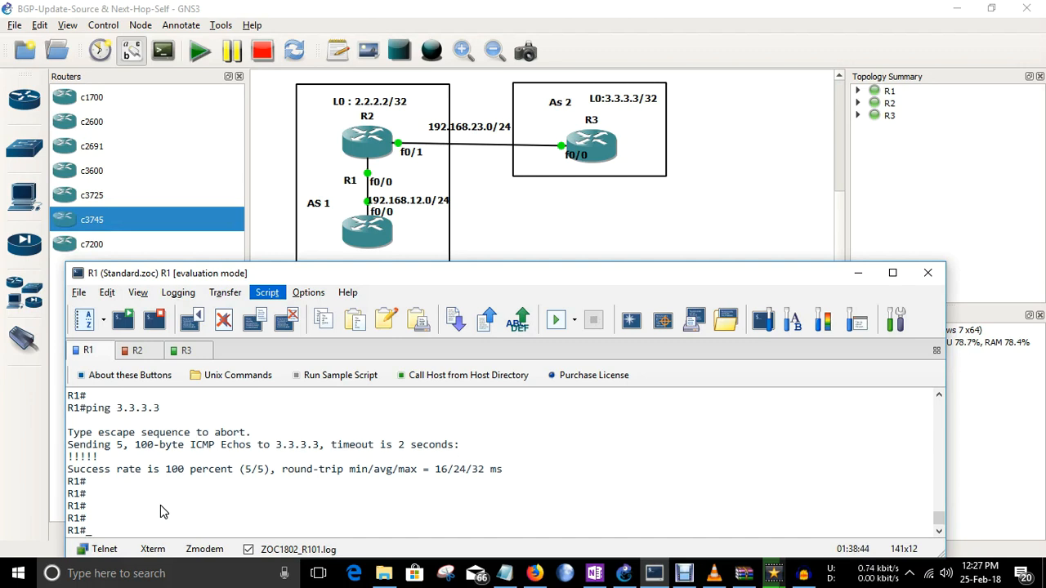